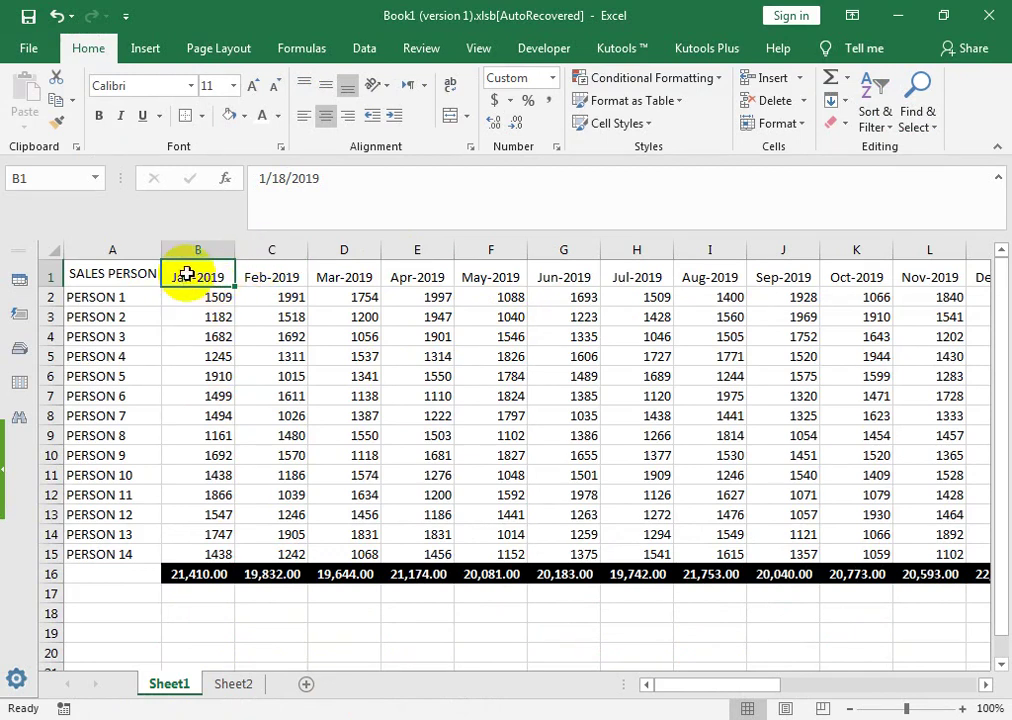
Select the Jan-2019 sales figures in B2:B15 on Sheet1.
drag(195, 250, 637, 263)
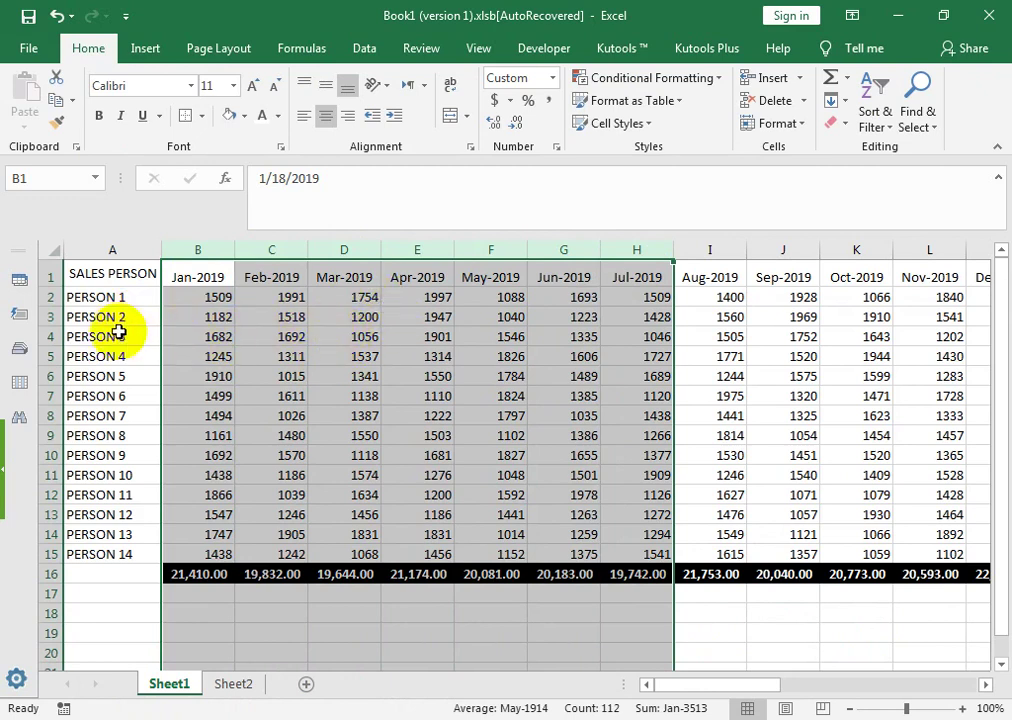
drag(128, 356, 130, 455)
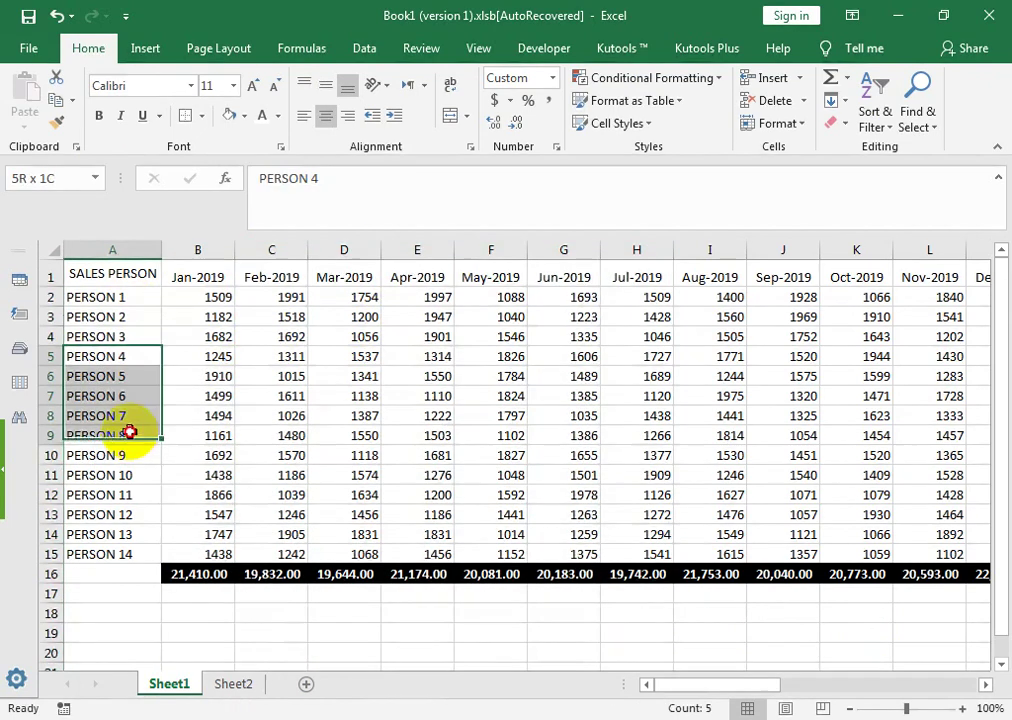
click(205, 272)
click(210, 297)
drag(210, 317, 205, 555)
Confirm the =SUM(B2:B15) total of 21,410.00 in B16, then view Sheet2's summary table.
double_click(199, 578)
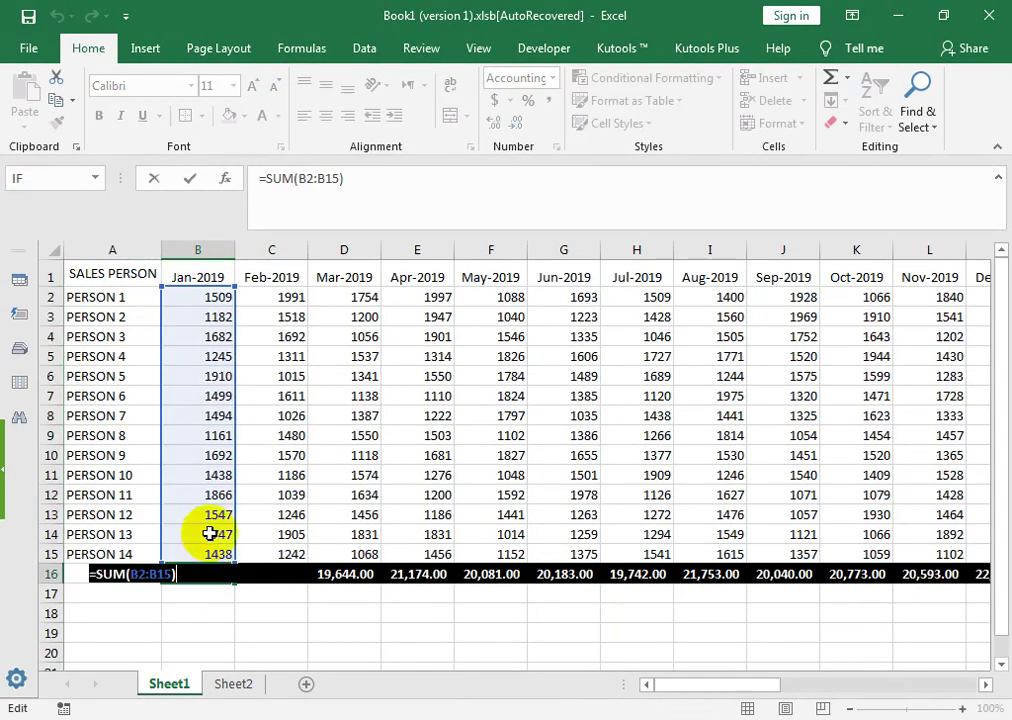
click(201, 553)
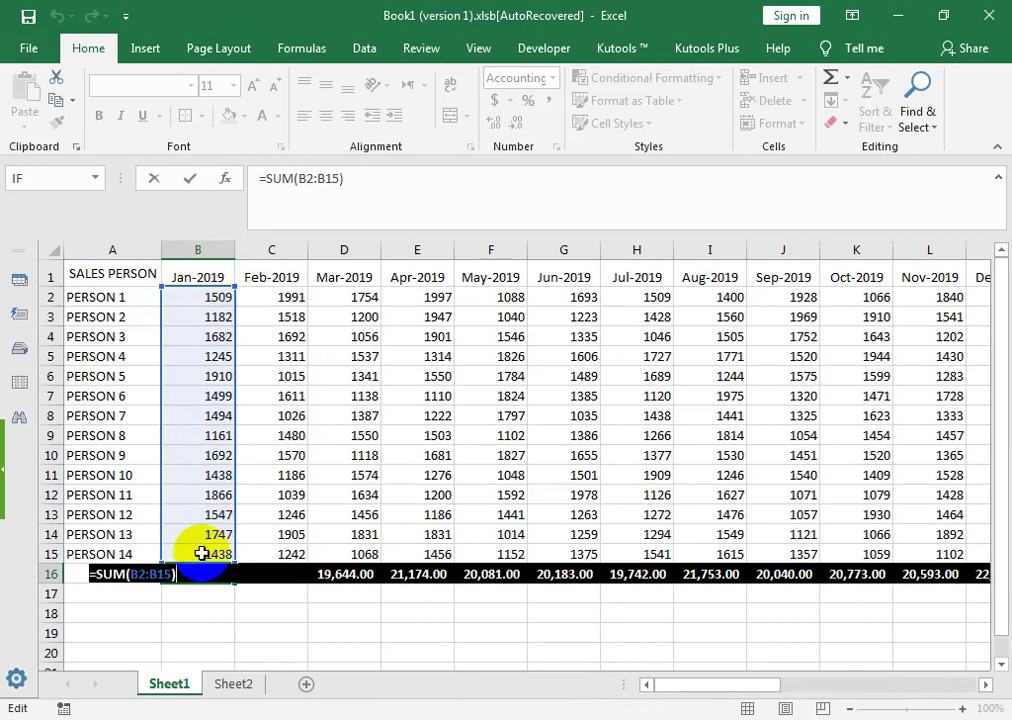
key(Return)
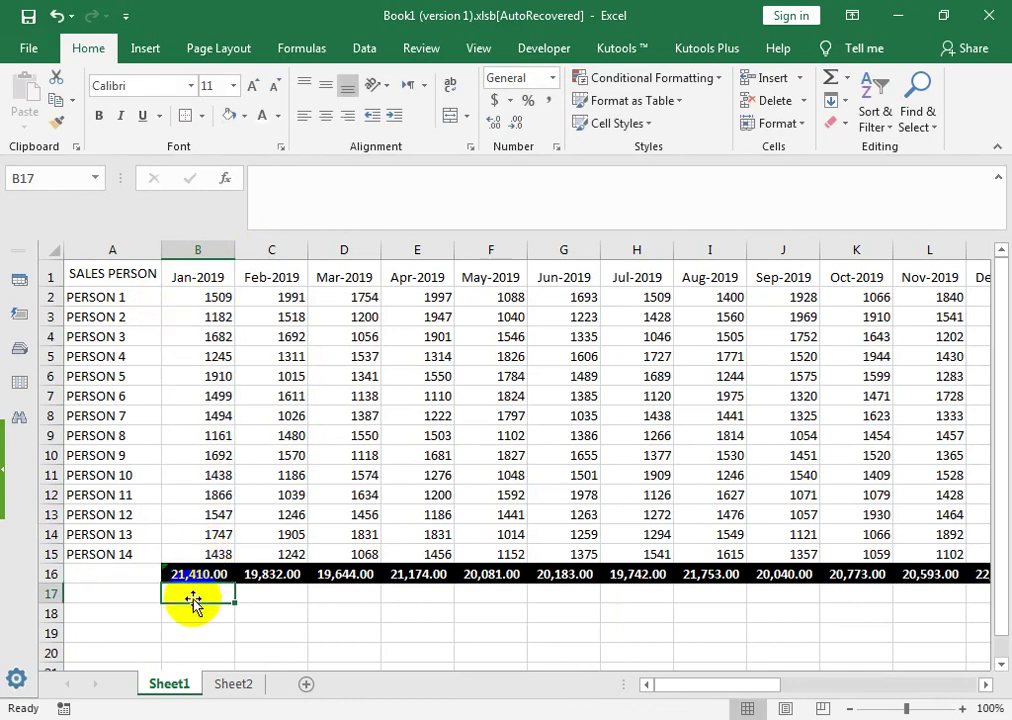
click(228, 686)
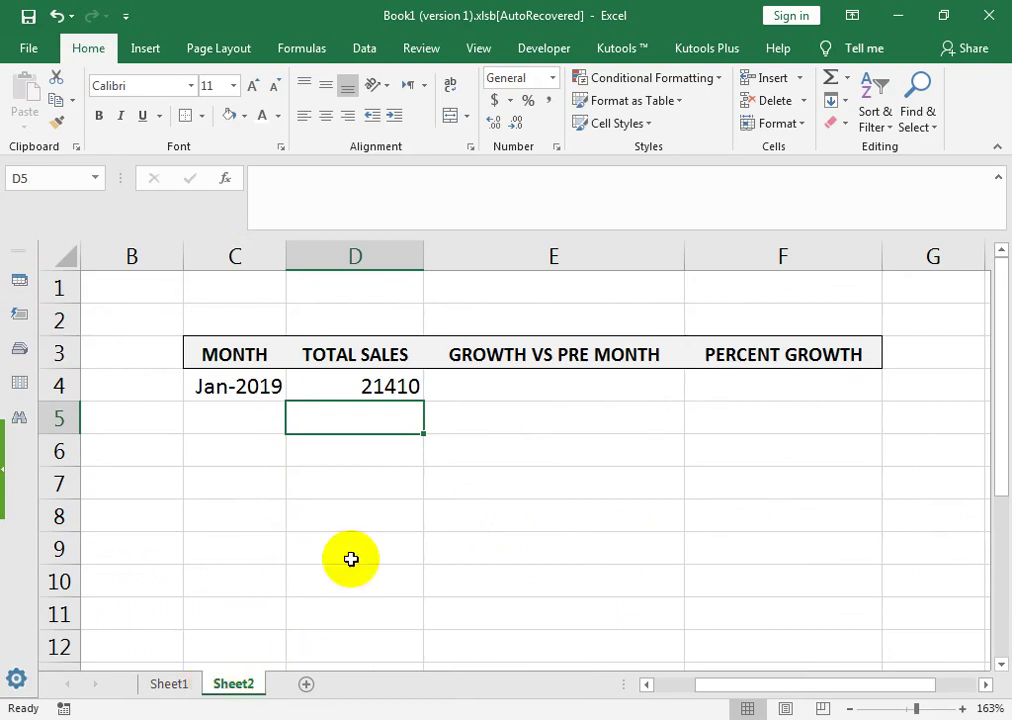
Cross-check the Jan-2019 sales figures on Sheet1 against the Sheet2 summary.
click(238, 390)
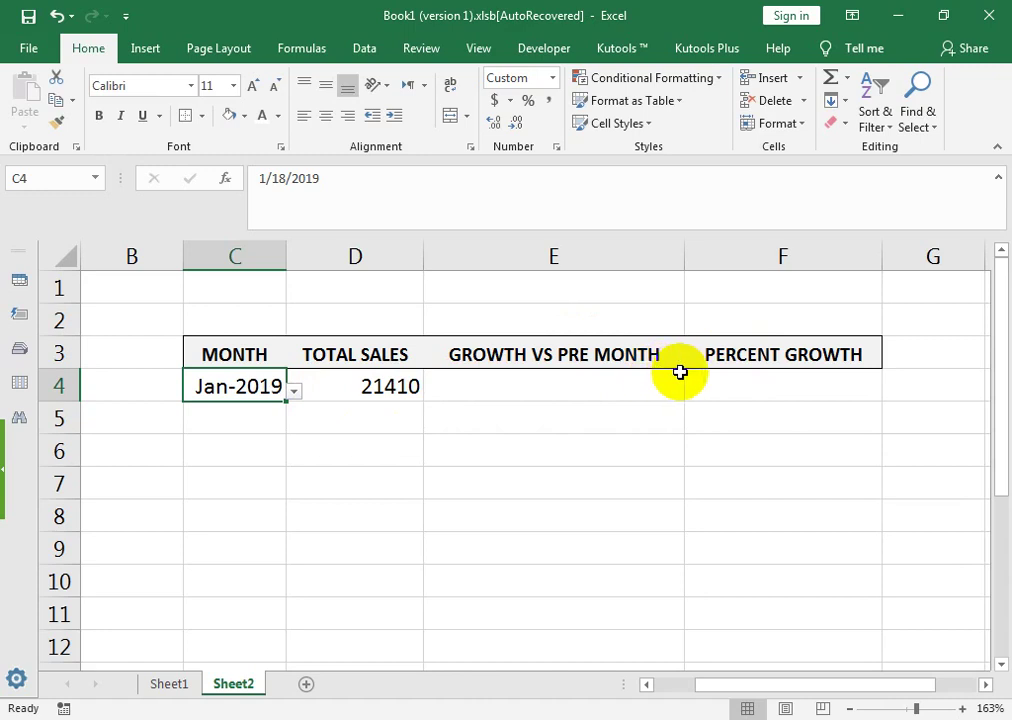
click(170, 684)
drag(208, 293, 196, 563)
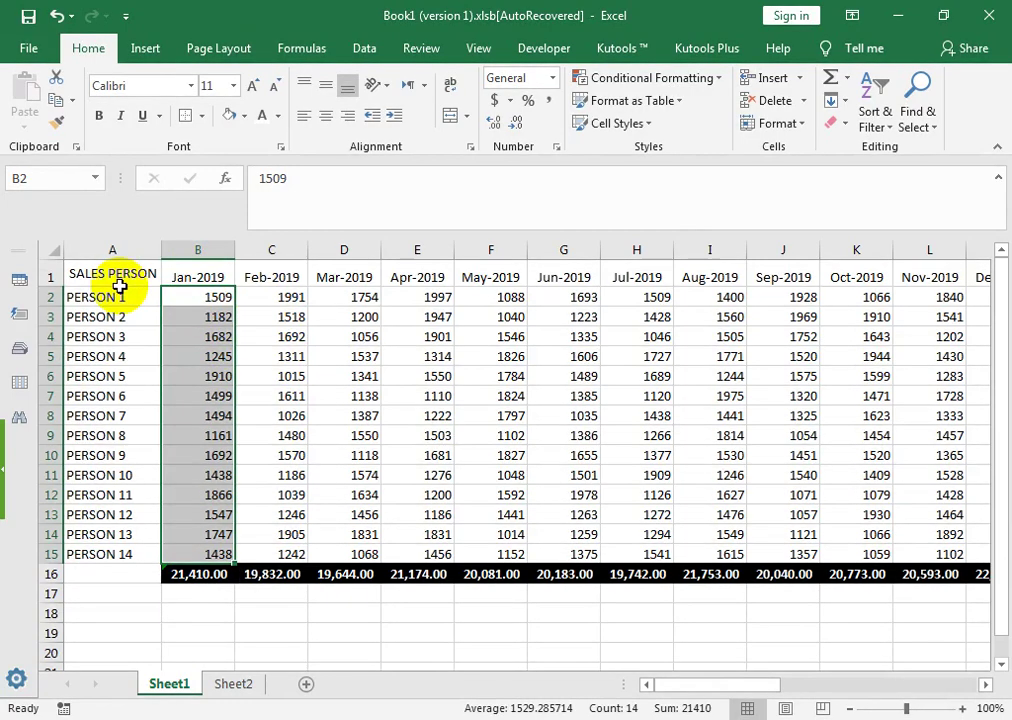
click(228, 684)
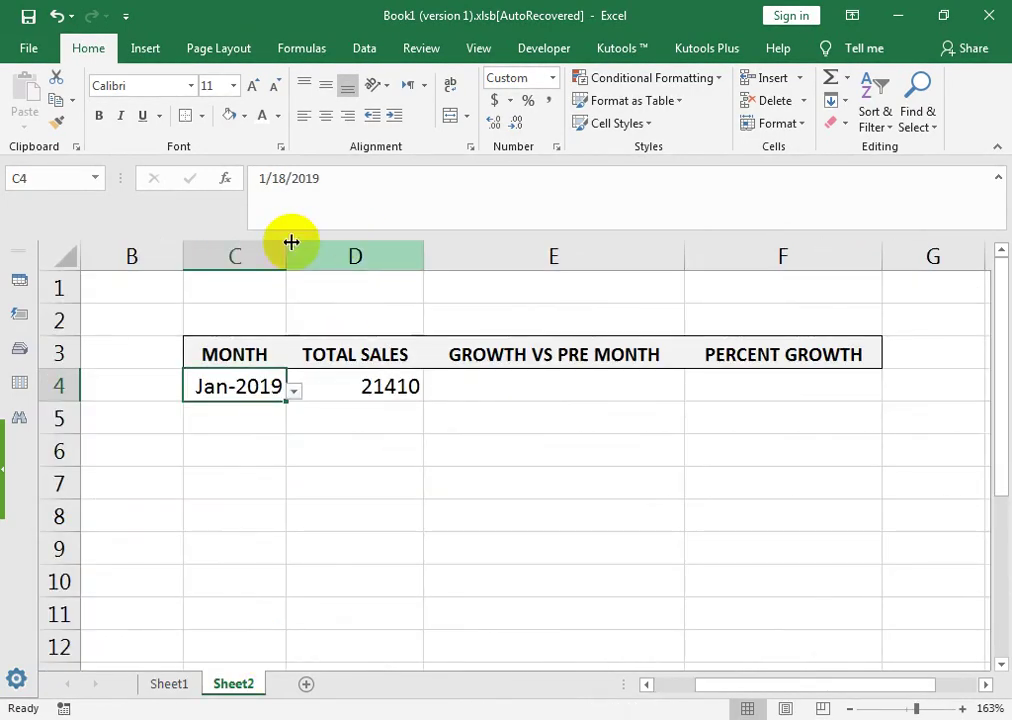
Inspect the growth formulas in E4 and F4.
click(620, 389)
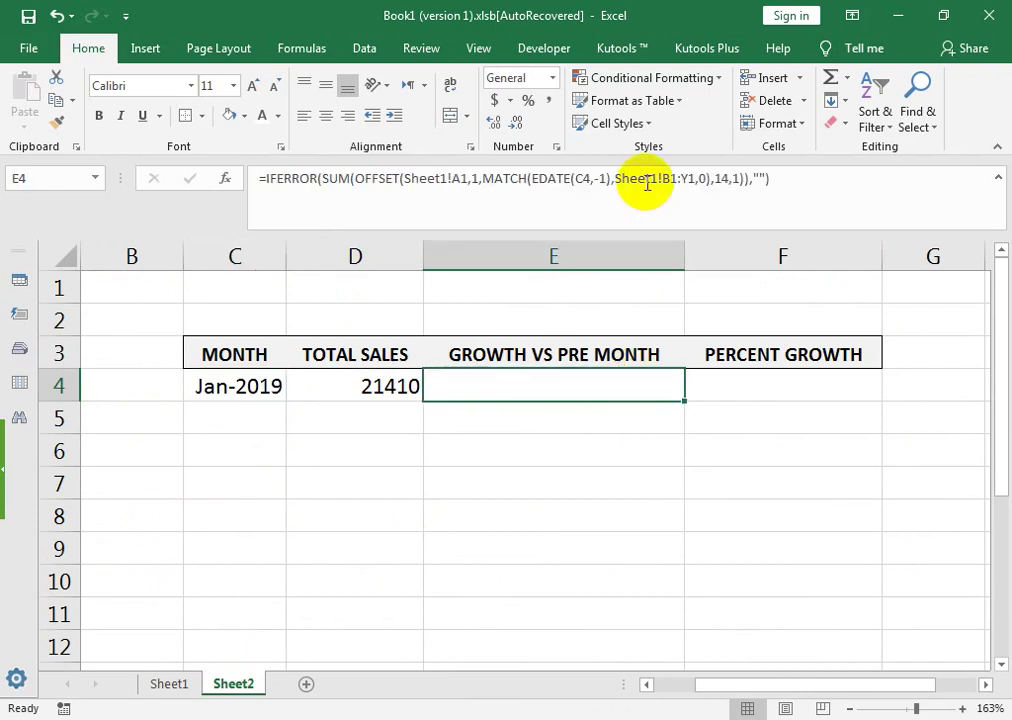
click(759, 377)
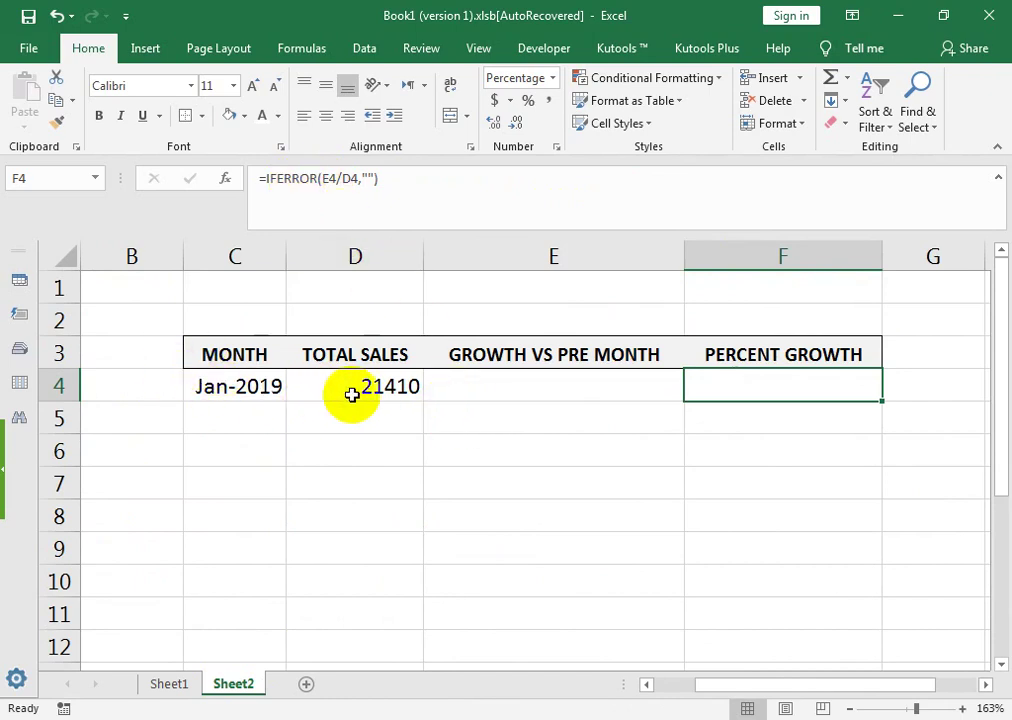
click(604, 390)
click(763, 377)
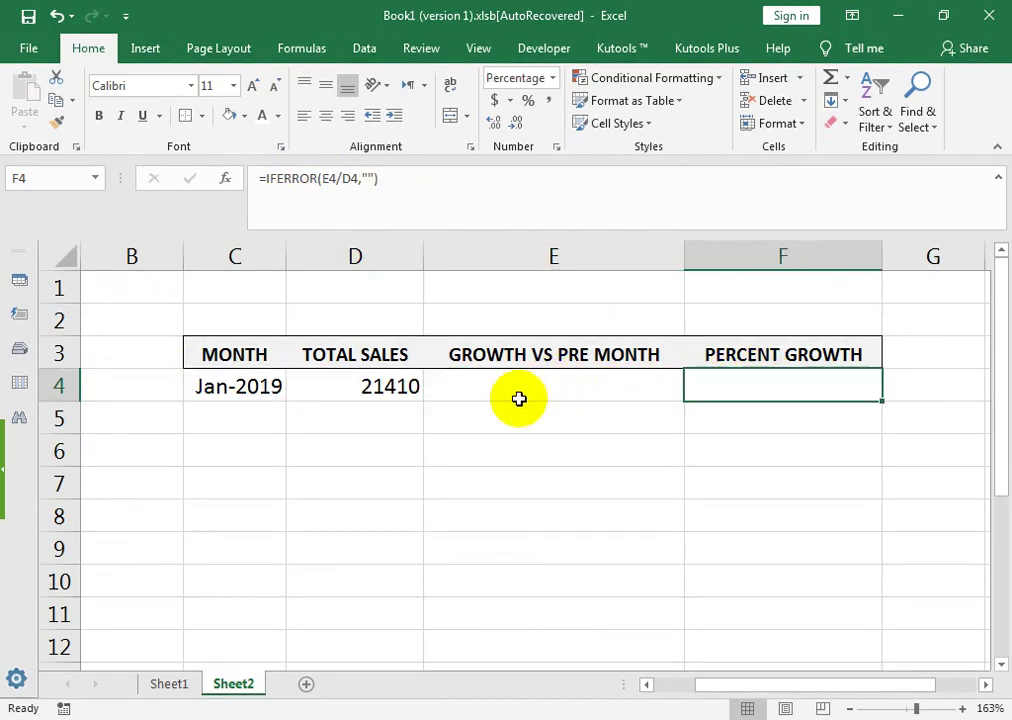
Pick Feb-2019 from the C4 month dropdown, then go back to Sheet1.
click(265, 389)
click(292, 393)
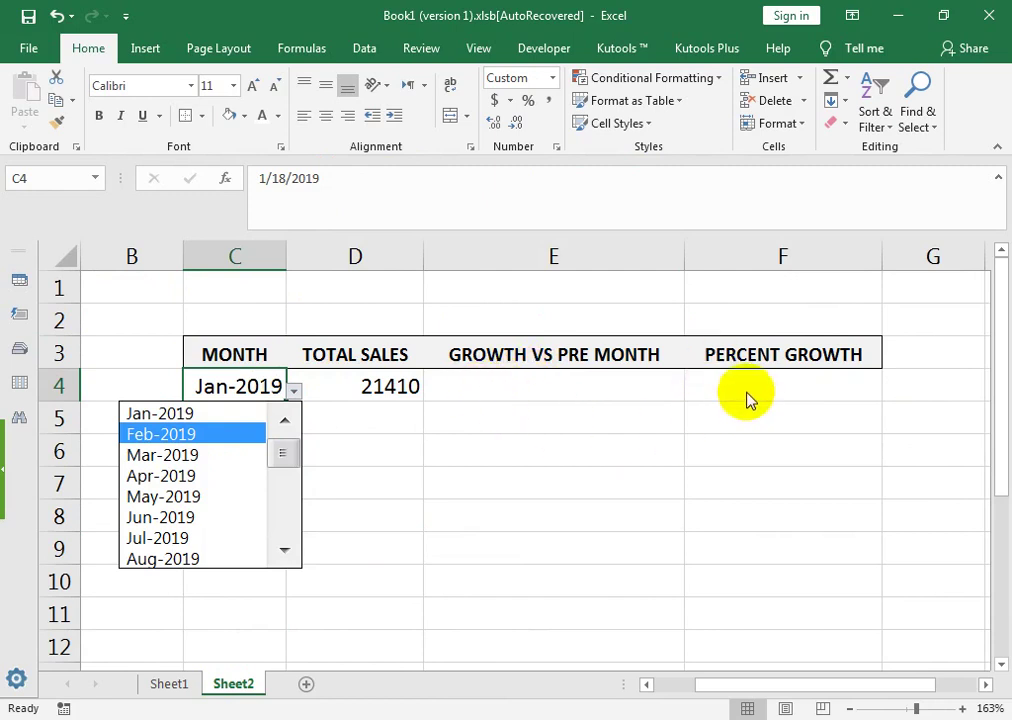
click(216, 434)
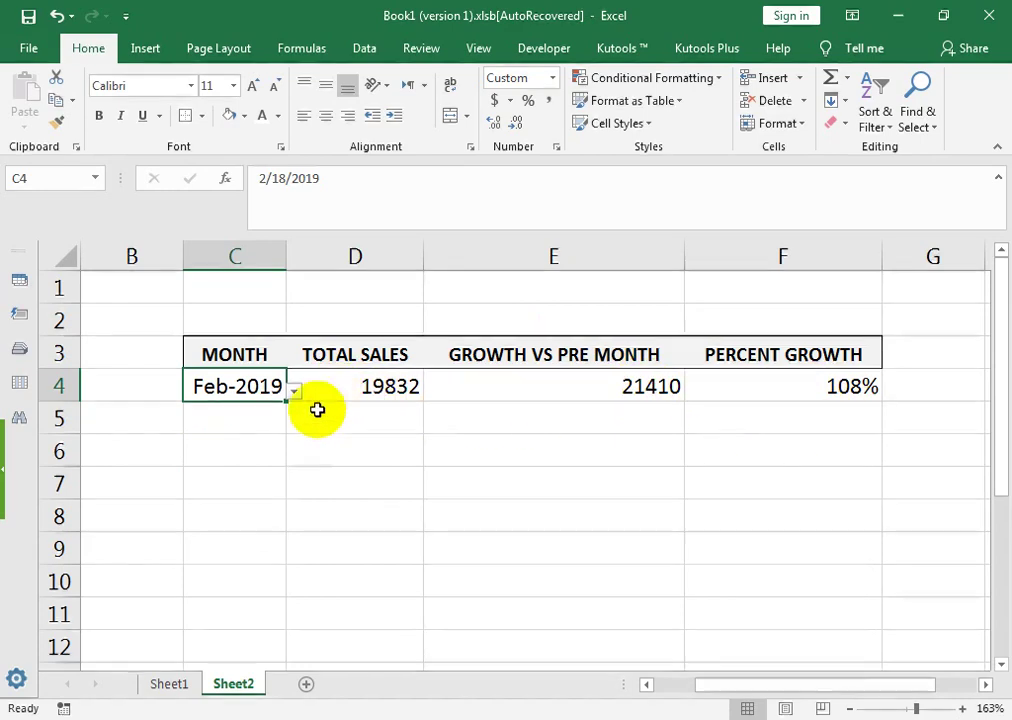
click(192, 689)
Select the month headings Jan-2019 through Dec-2020 in row 1.
drag(219, 276, 1007, 284)
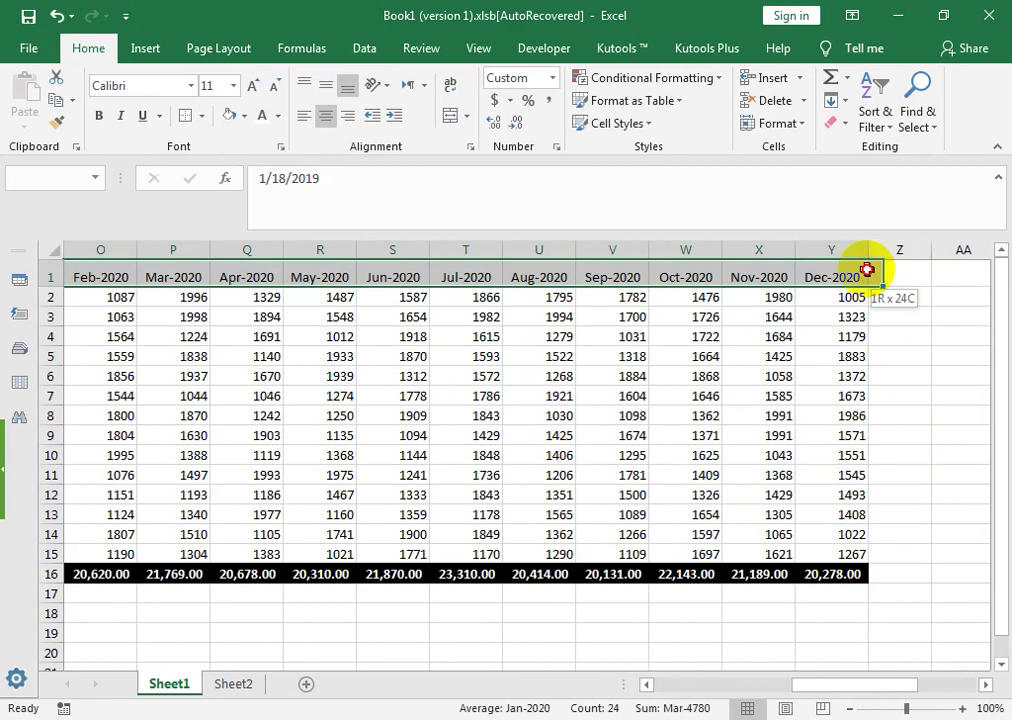
drag(1007, 284, 858, 282)
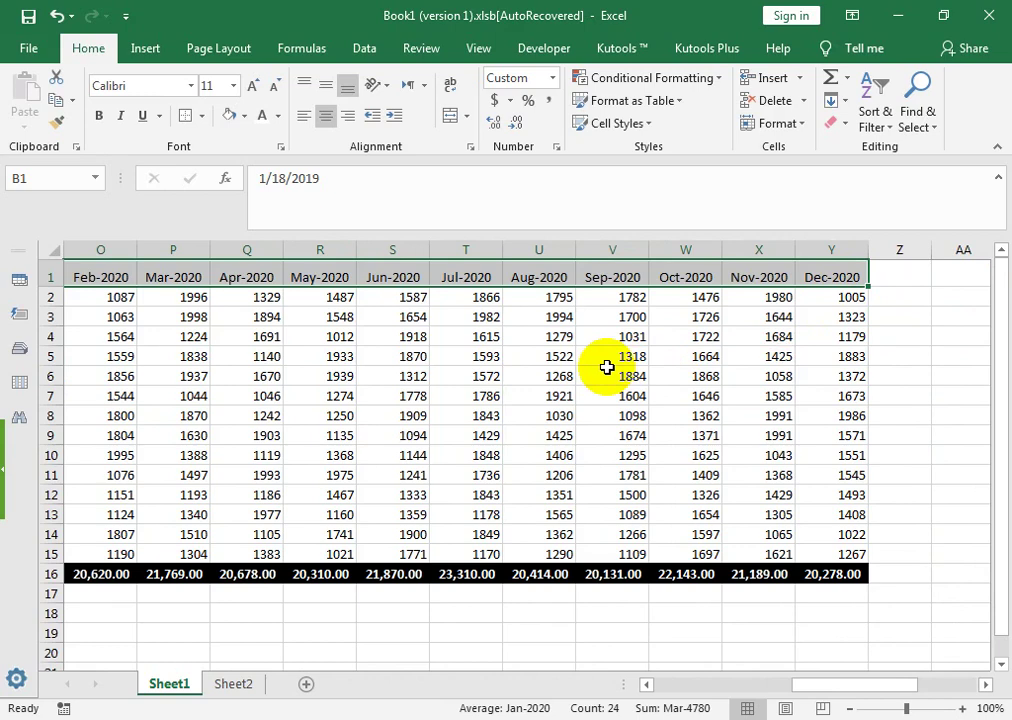
drag(515, 416, 10, 360)
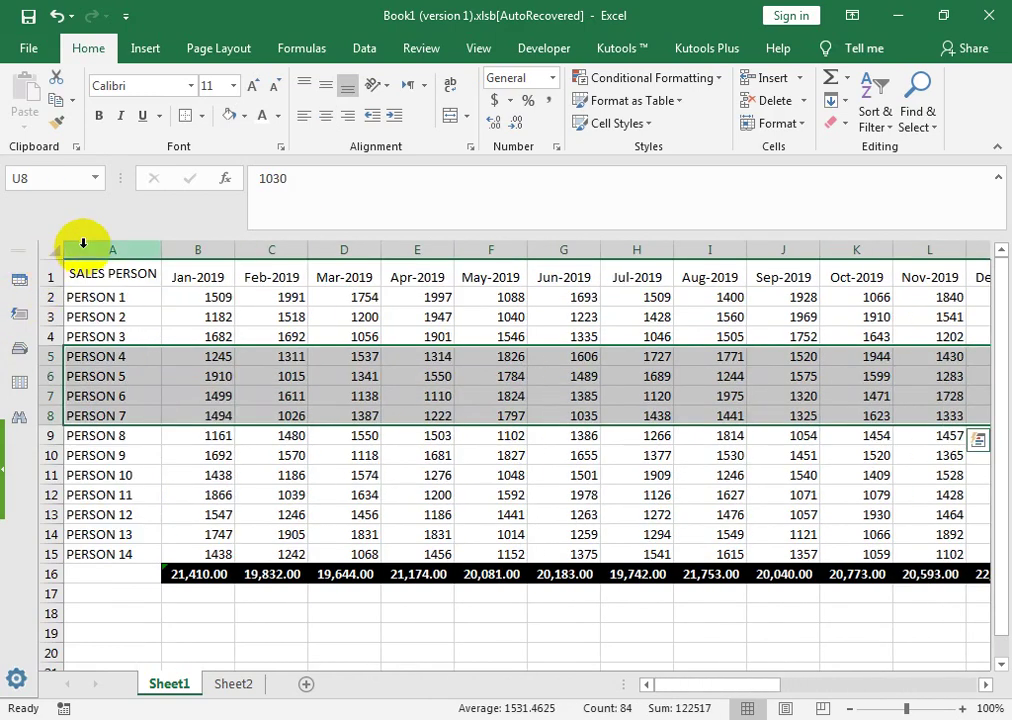
Select the entire sales sheet and copy it.
click(52, 256)
right_click(52, 256)
click(75, 283)
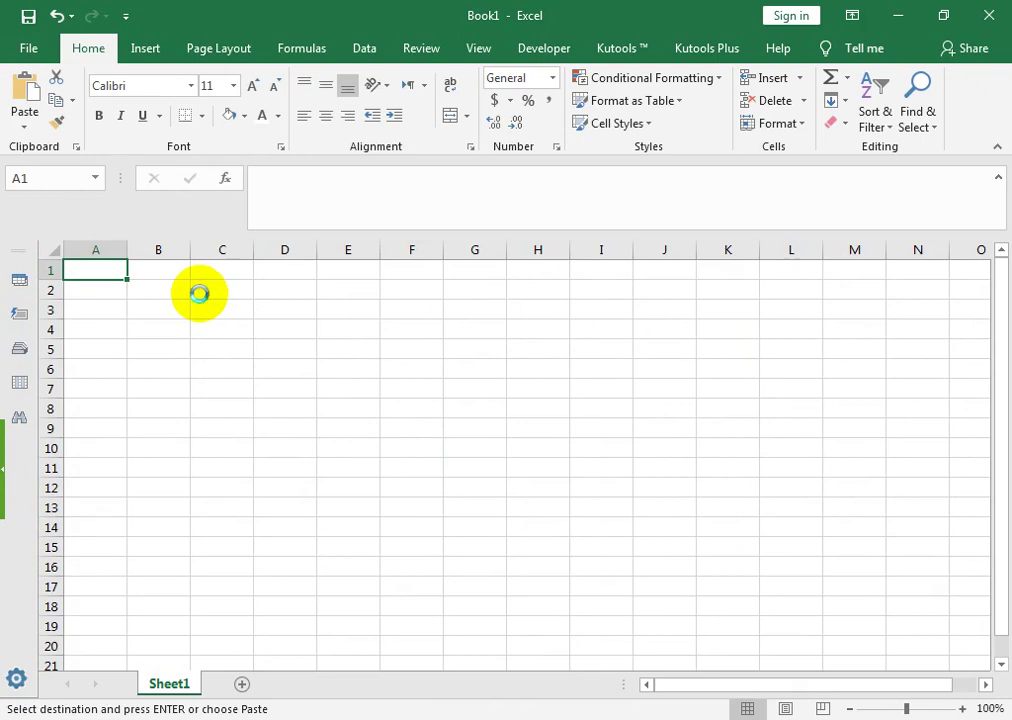
Paste the sales table into Book1 and rename its sheet to Data.
key(ctrl+v)
click(199, 293)
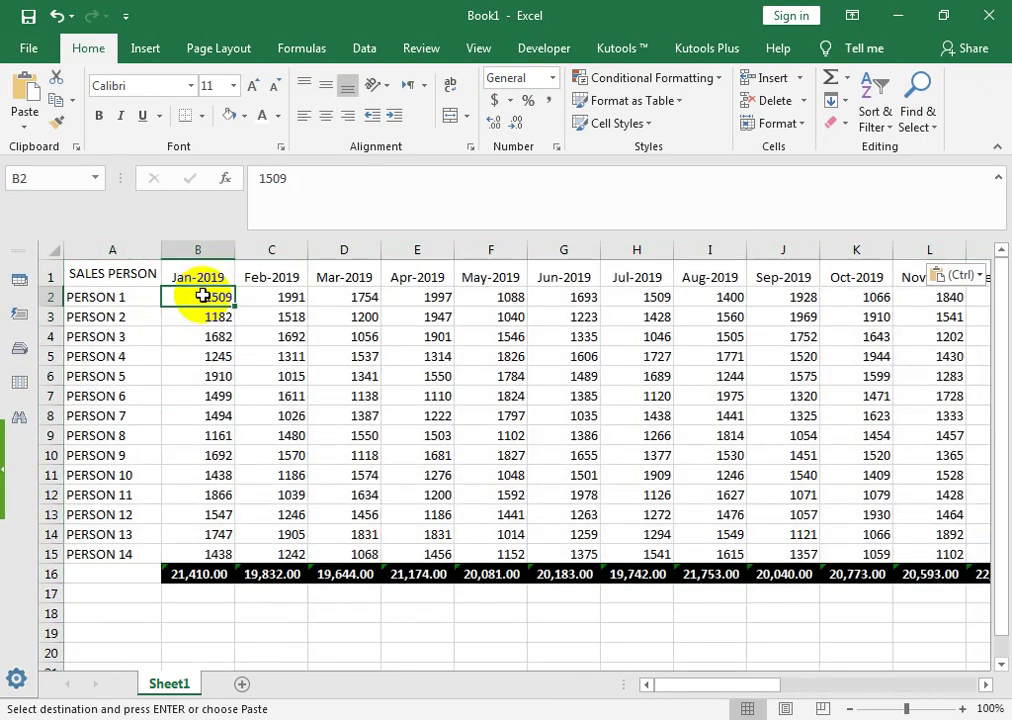
double_click(186, 690)
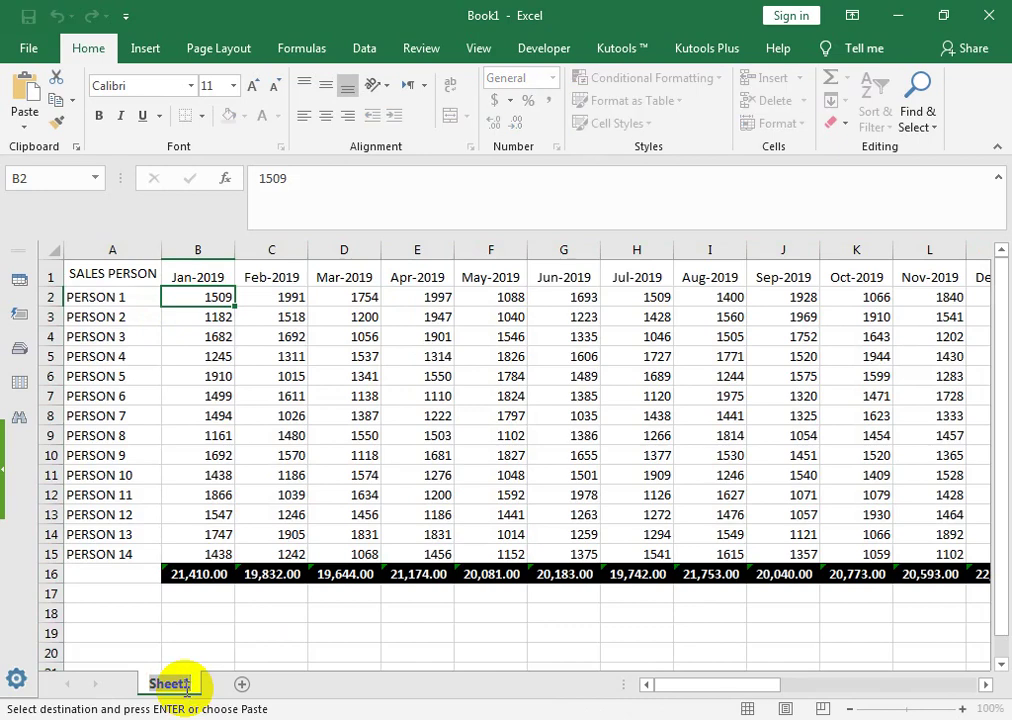
text(dAAT)
key(BackSpace)
key(BackSpace)
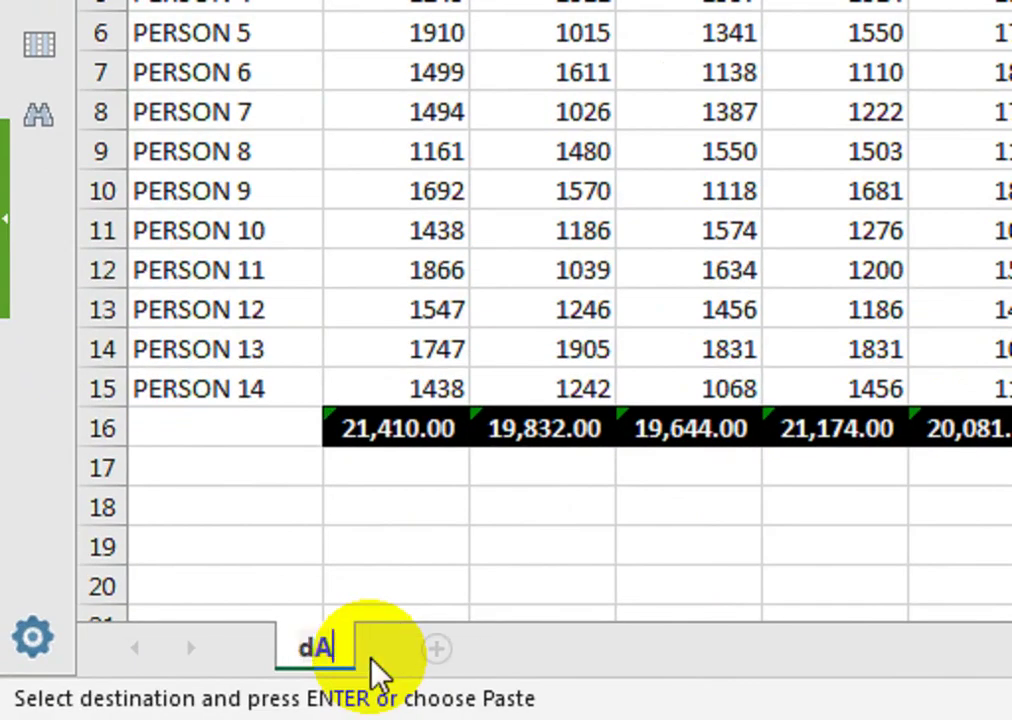
key(BackSpace)
key(BackSpace)
text(data)
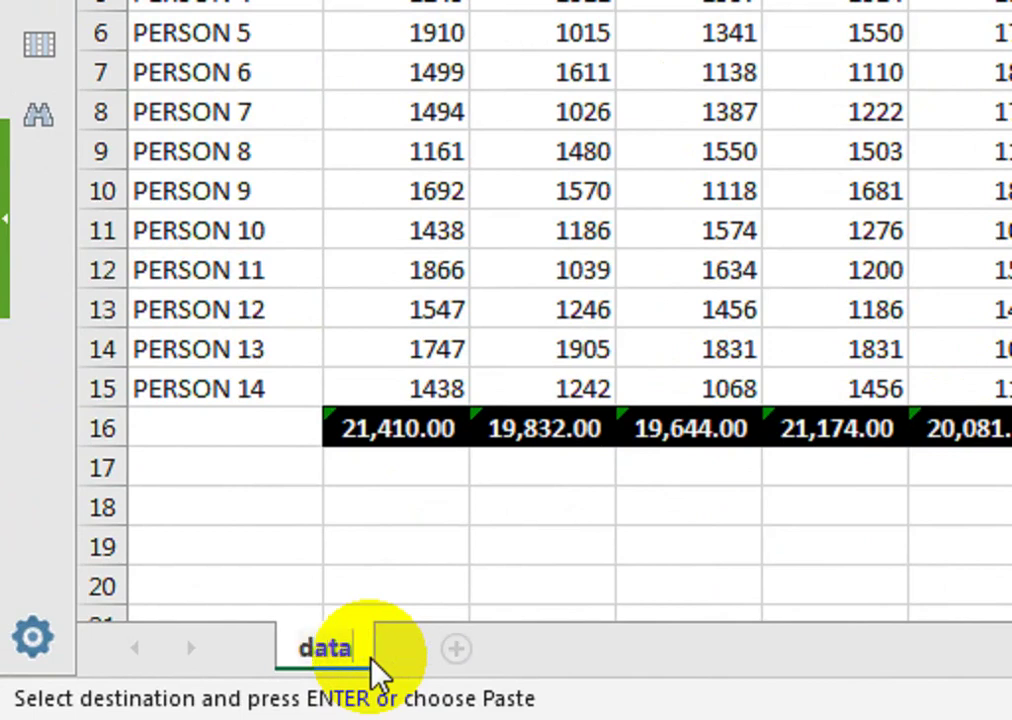
click(300, 652)
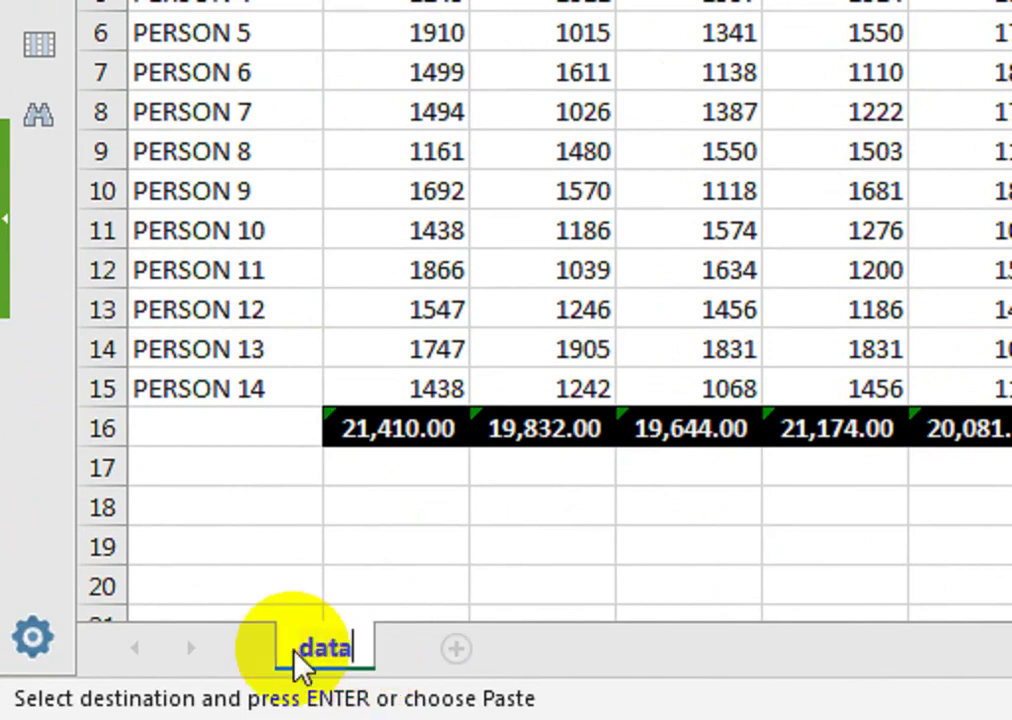
text(D)
key(Return)
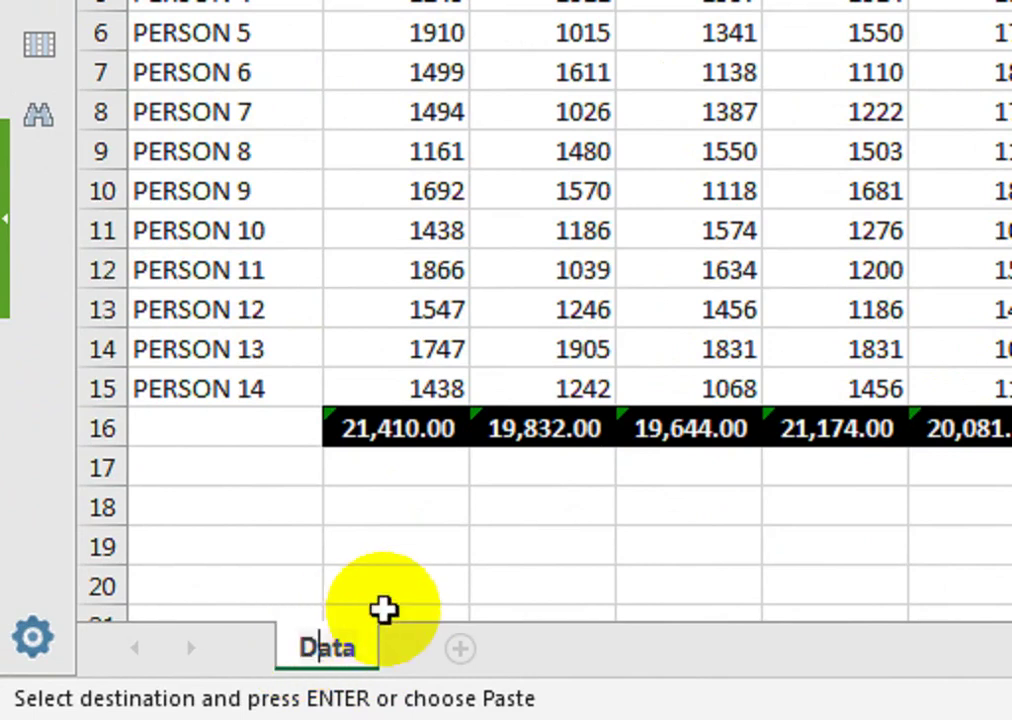
click(390, 595)
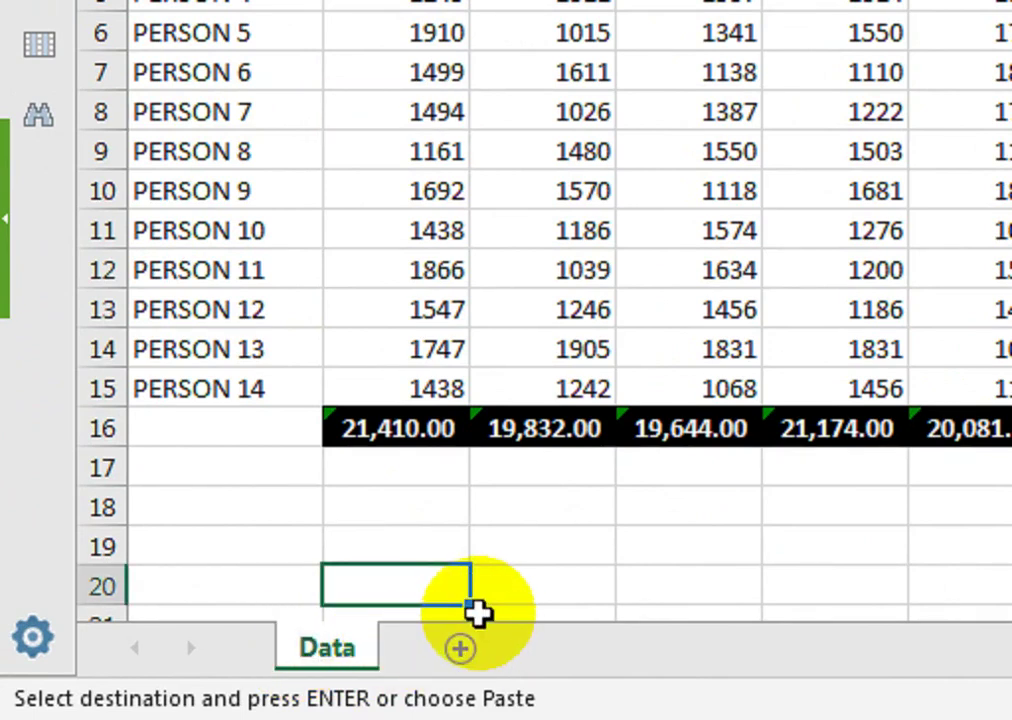
Add a new sheet and name it Report.
click(459, 649)
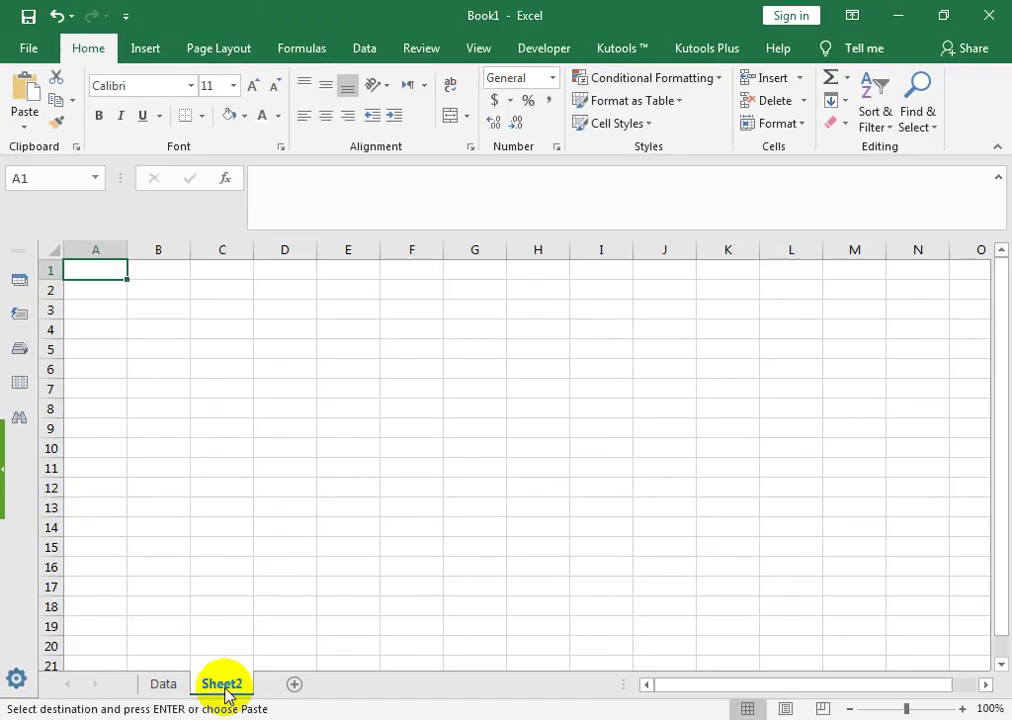
double_click(448, 655)
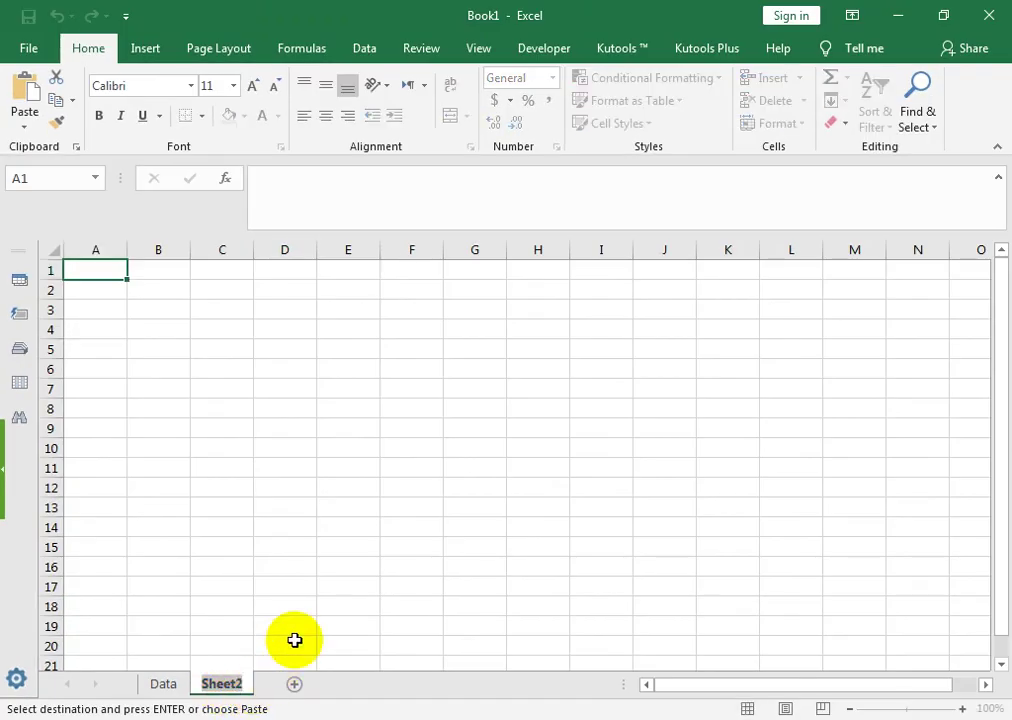
text(Report)
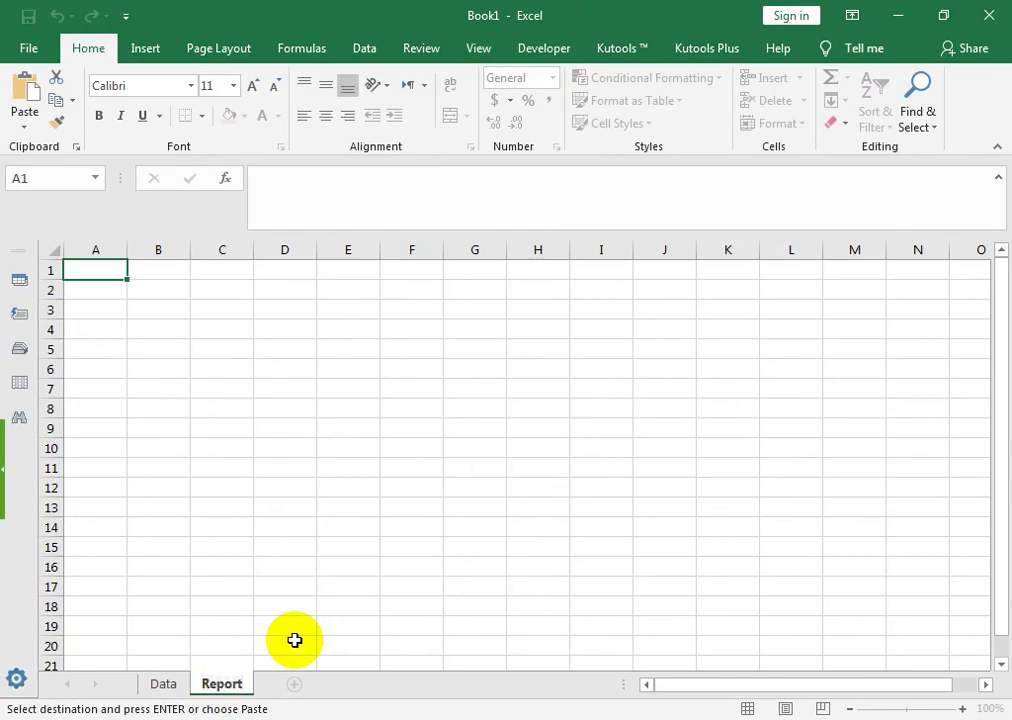
click(295, 640)
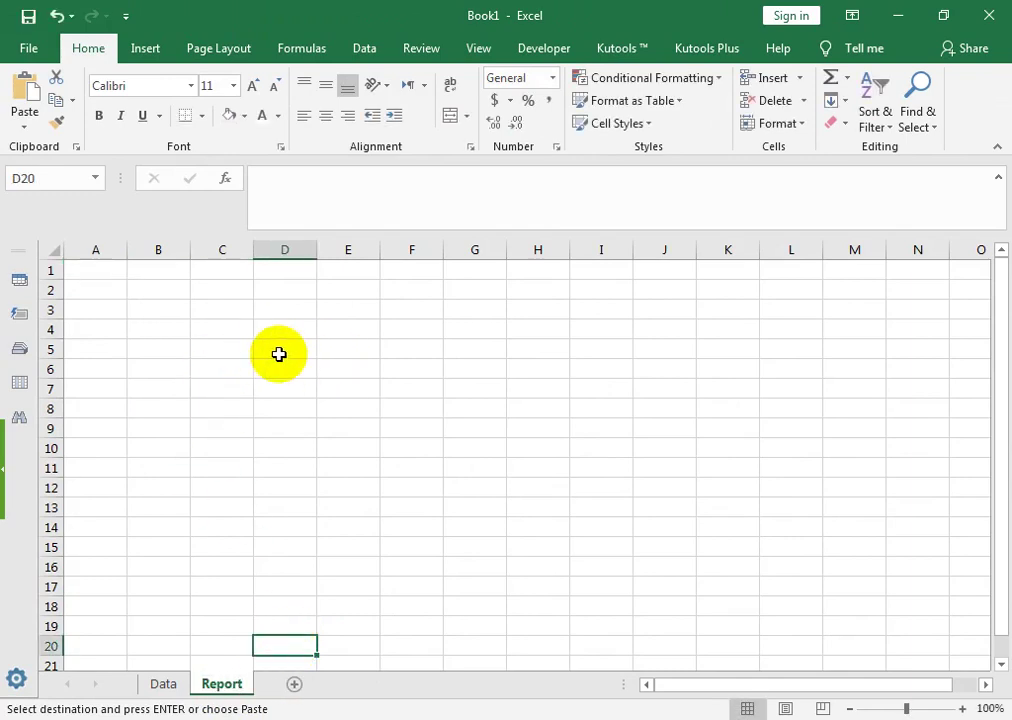
Zoom the view to fit the report area B2:G6.
mouse_move(217, 332)
mouse_down()
mouse_move(328, 368)
mouse_move(493, 393)
mouse_up()
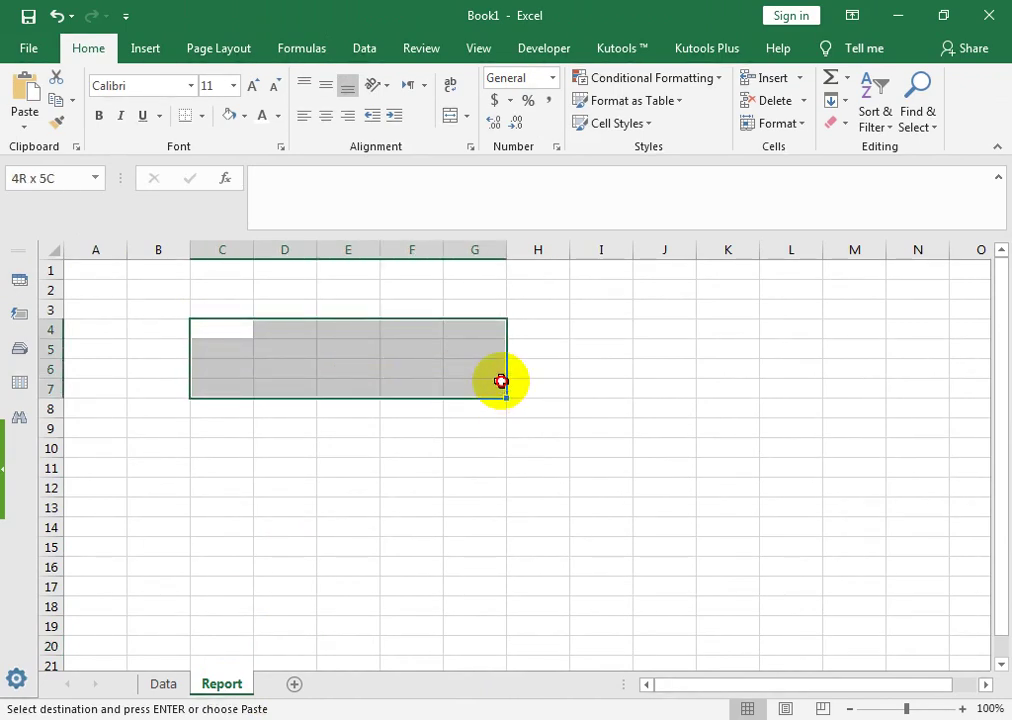
drag(176, 296, 491, 372)
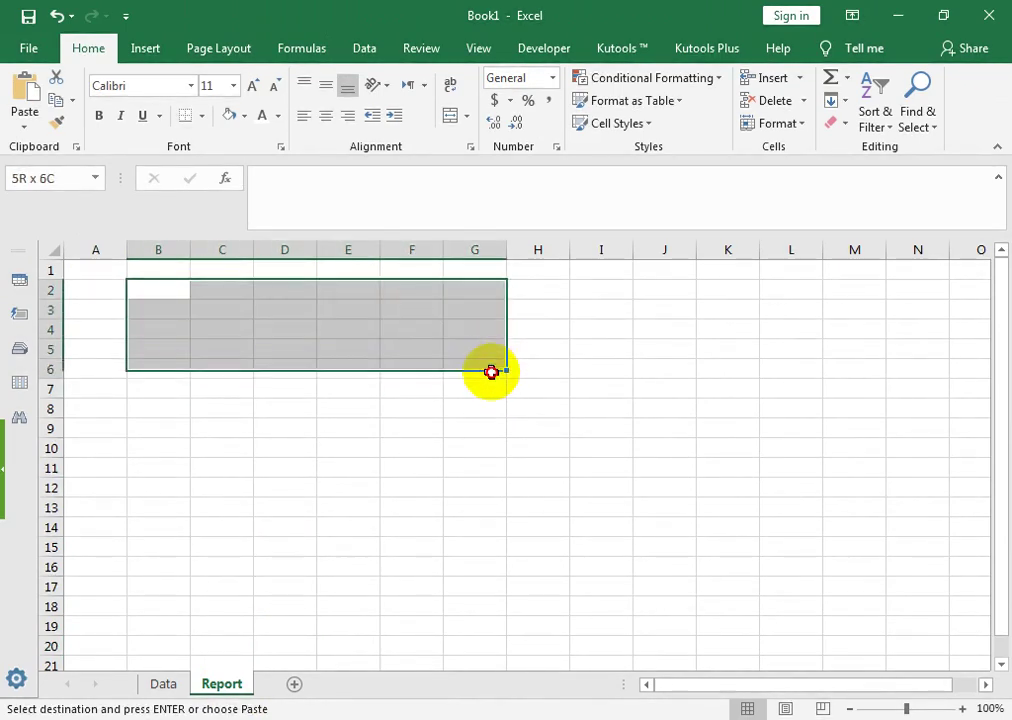
click(490, 48)
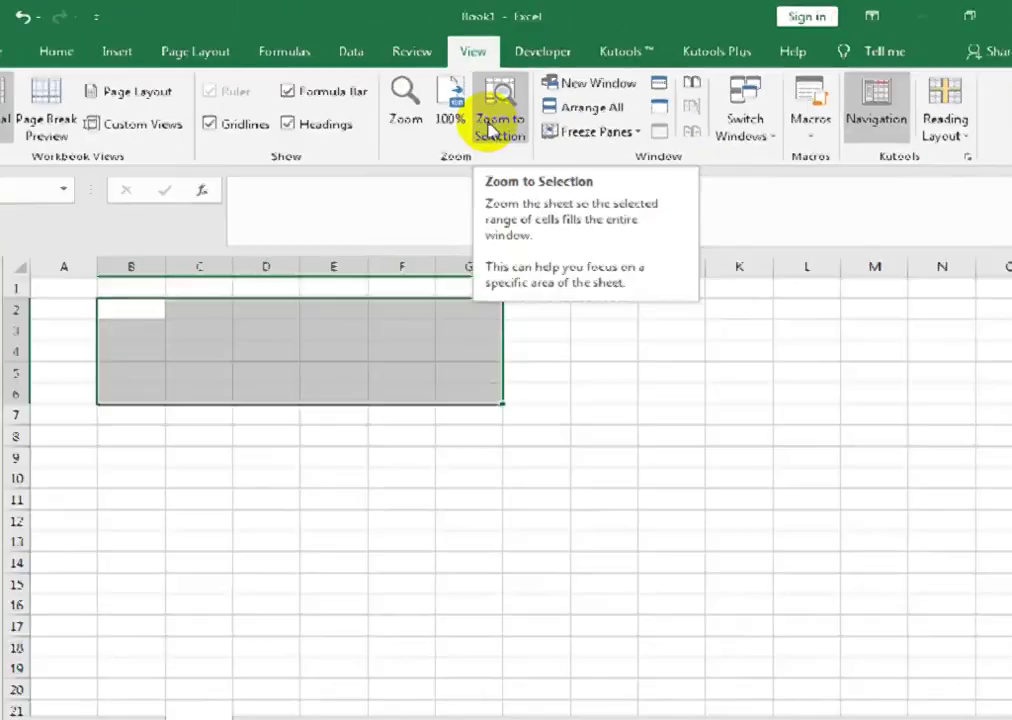
click(503, 108)
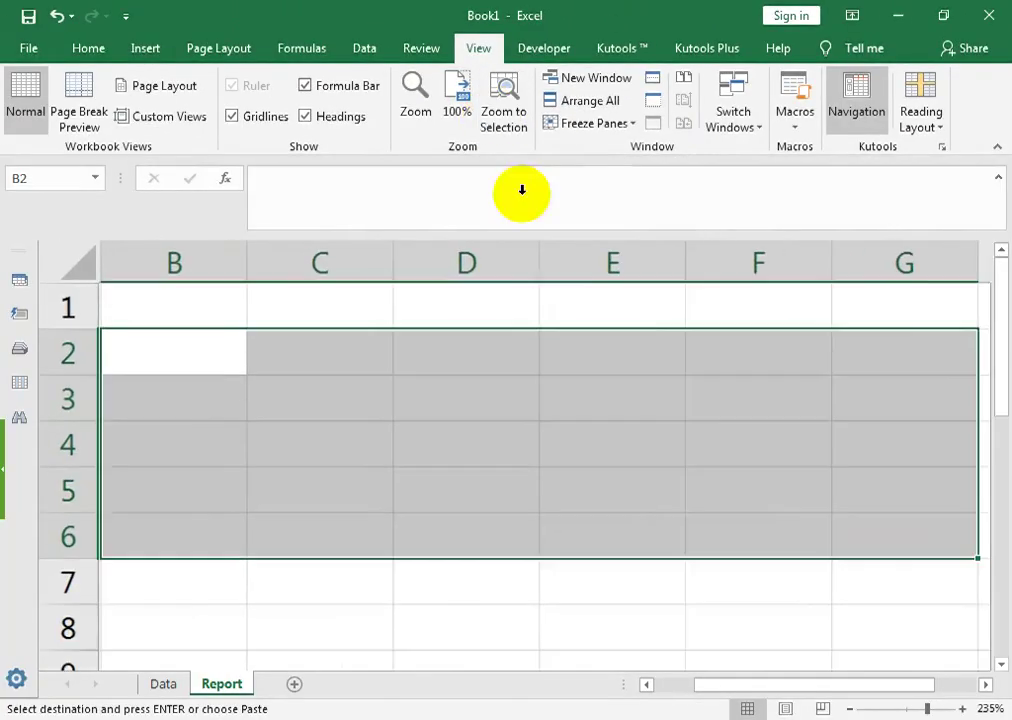
Enter the headers Month in C3 and Total Sales in D3.
click(228, 398)
click(322, 397)
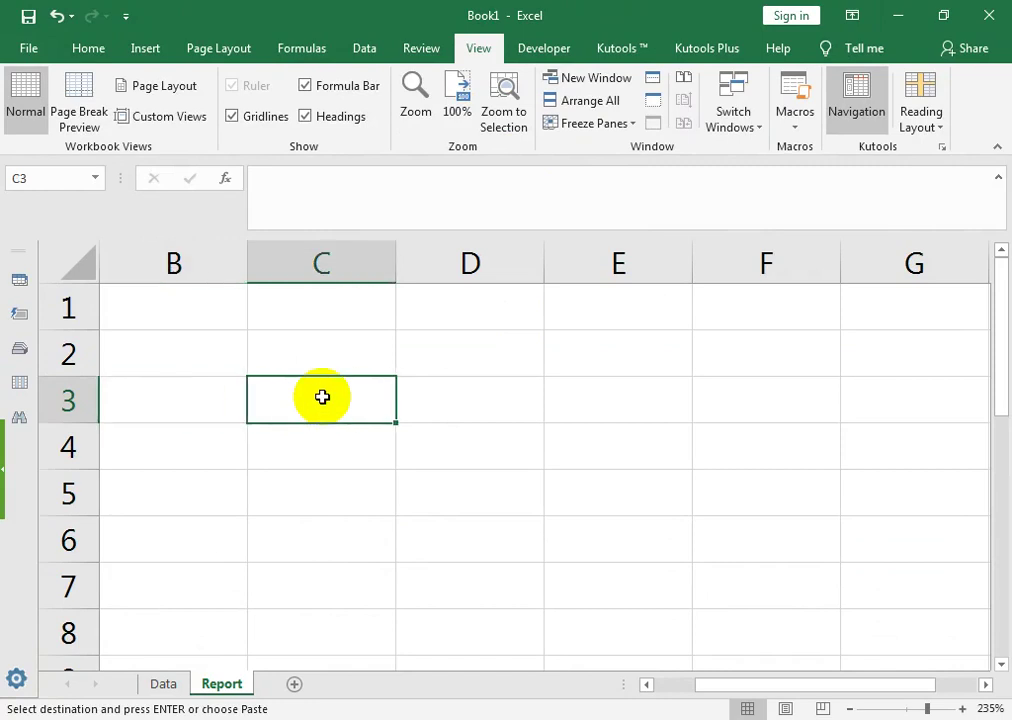
text(month)
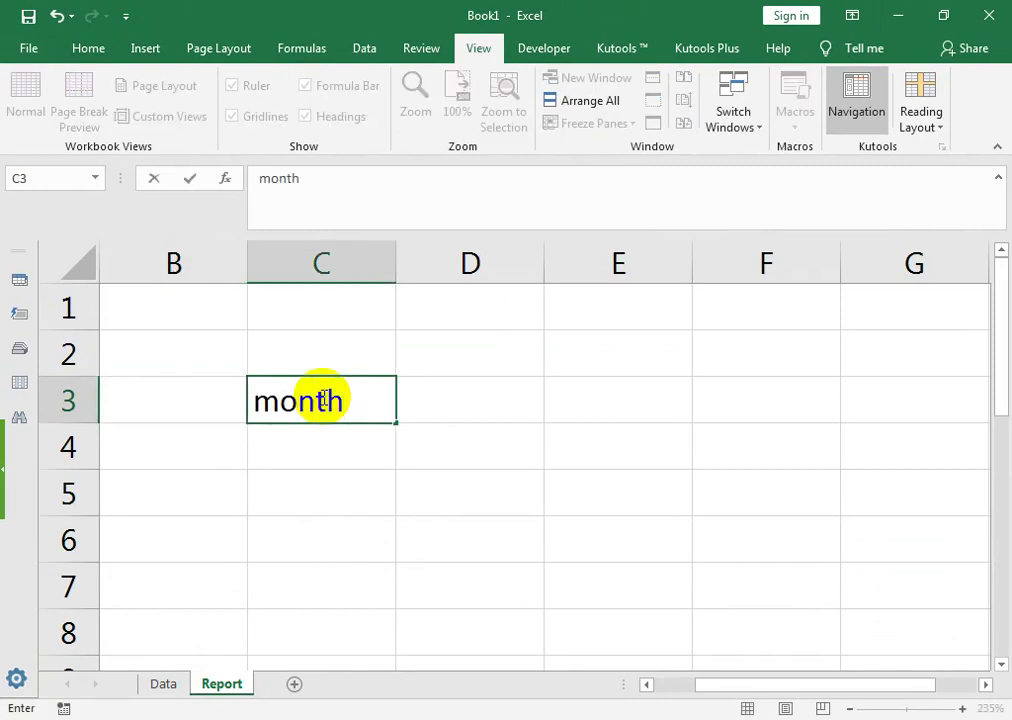
key(Tab)
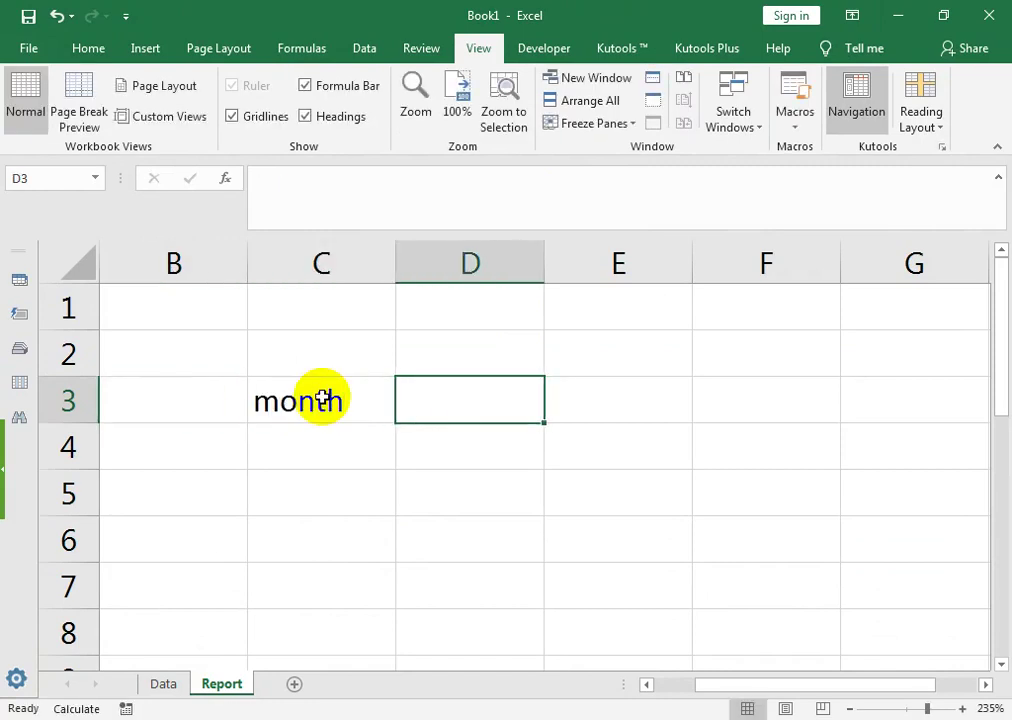
click(322, 398)
text(mTH)
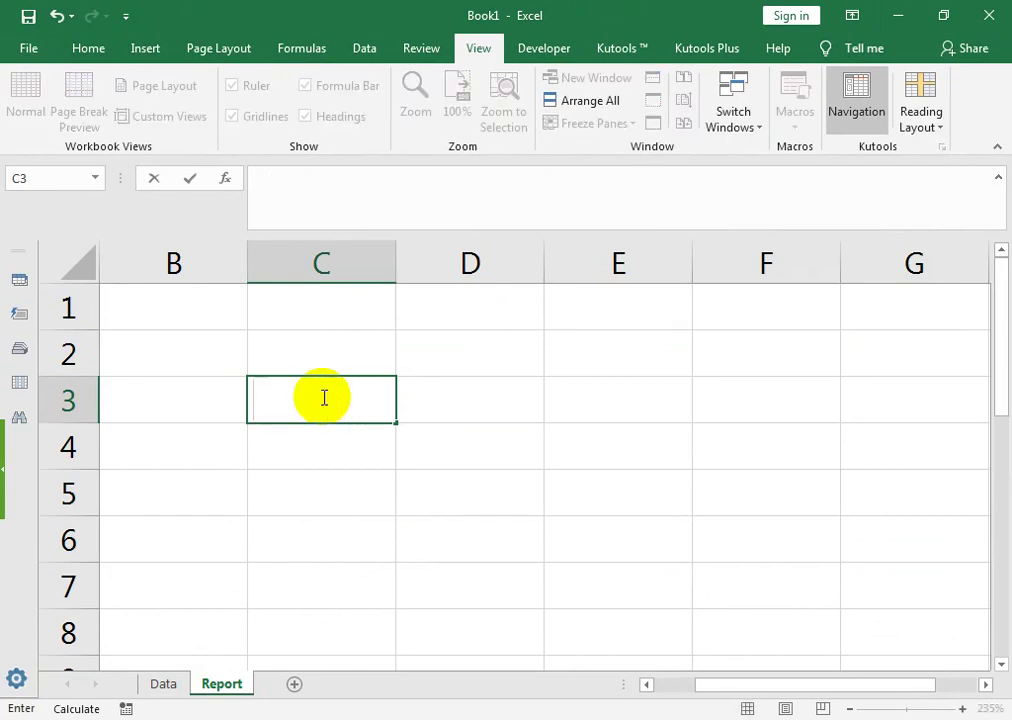
text(th)
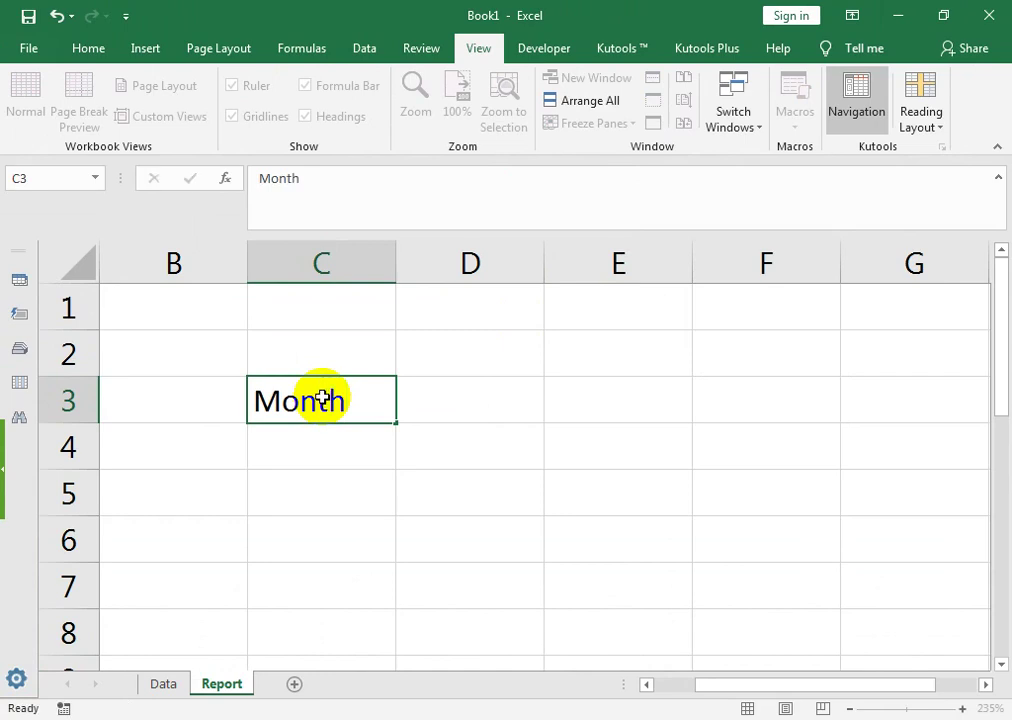
key(Tab)
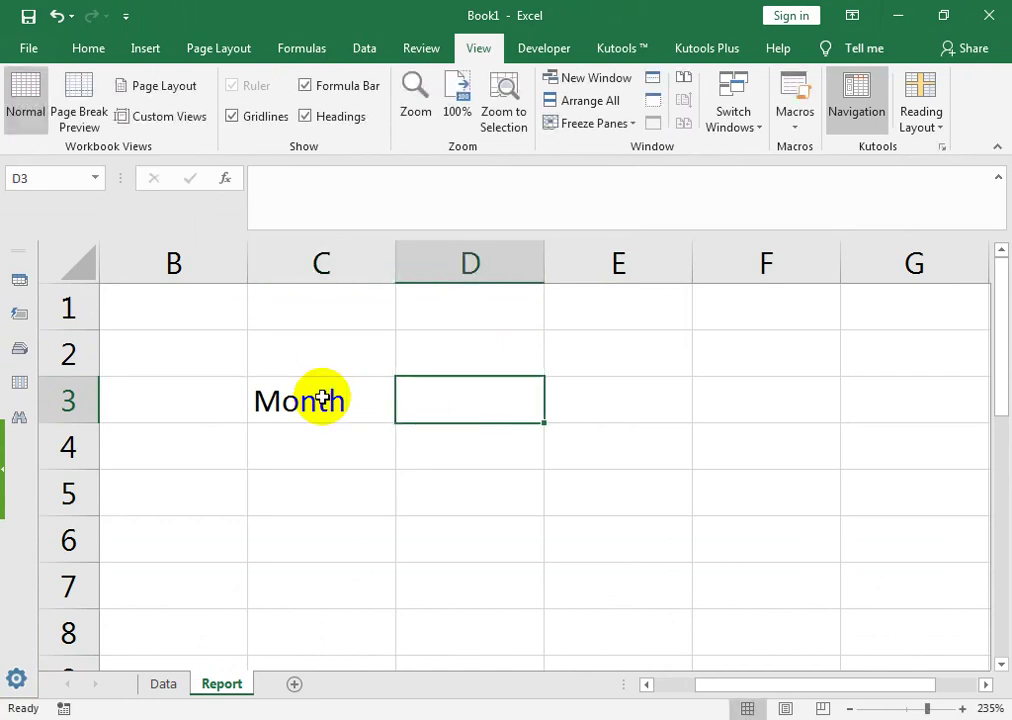
text(Total Sales)
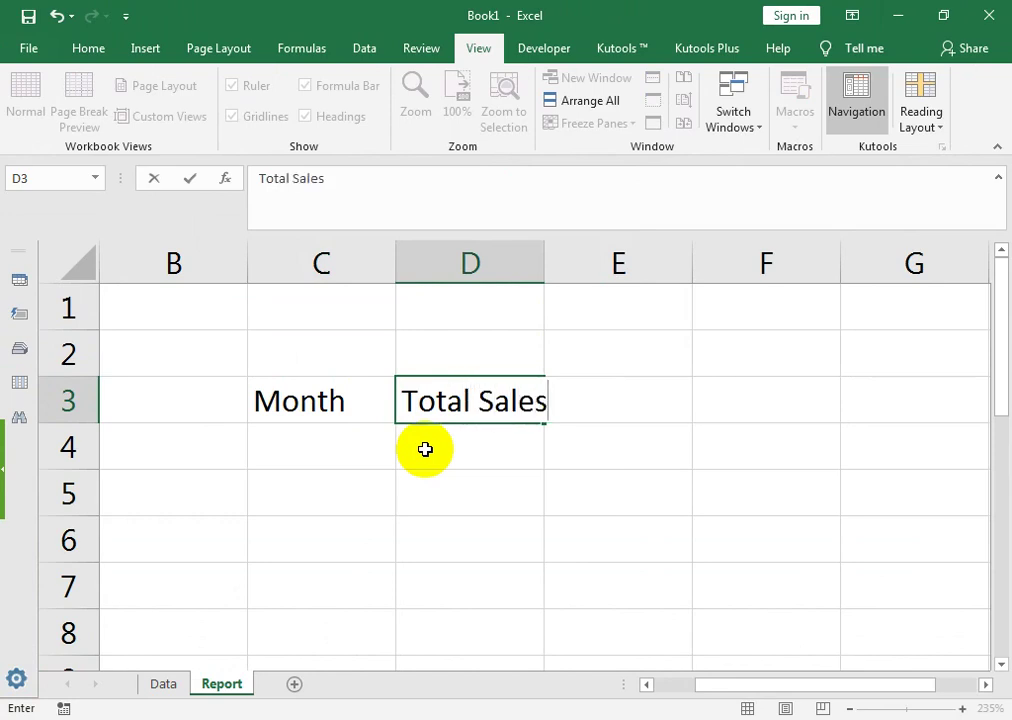
key(Tab)
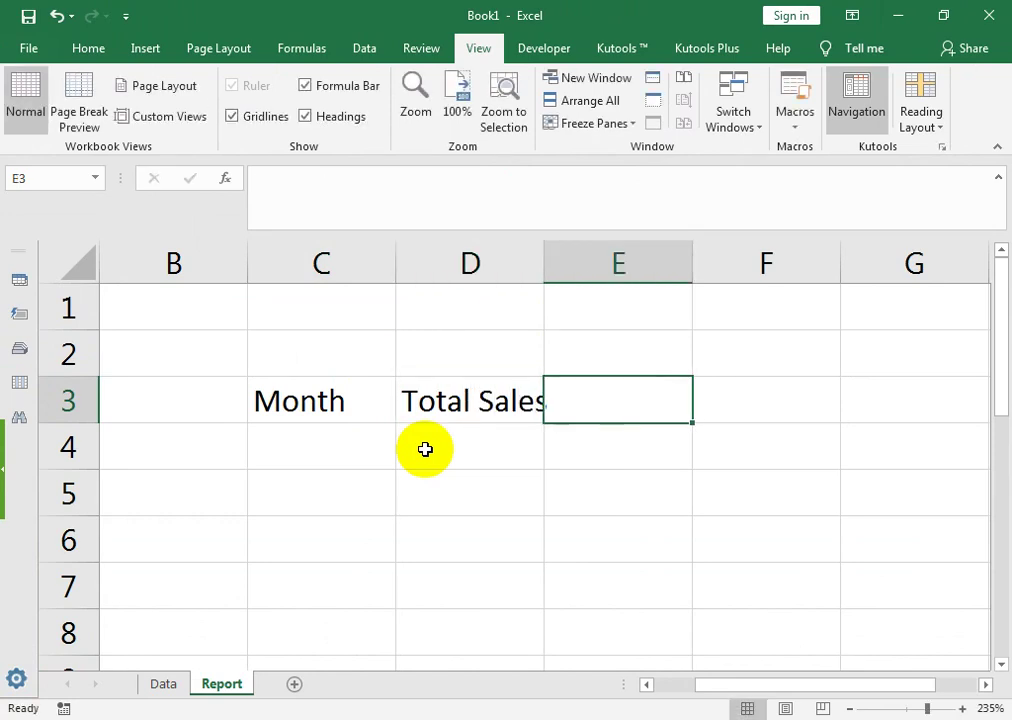
Enter Growth Vs pre Month in E3, autofit column E, and add Growth % in F3.
text(Grow)
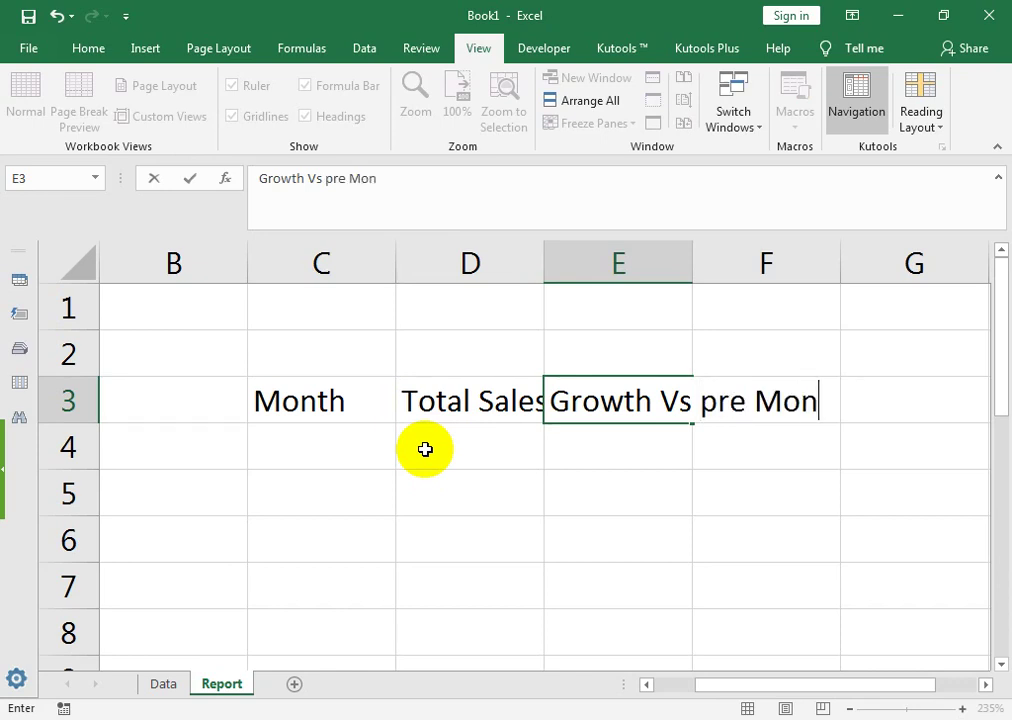
text(th)
key(Tab)
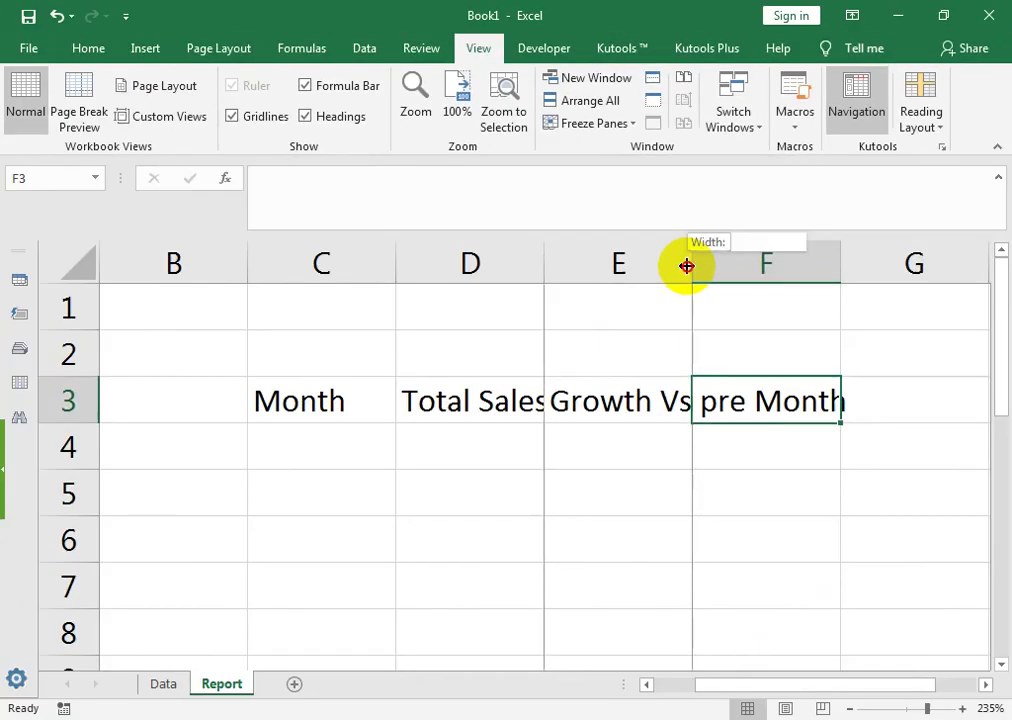
double_click(687, 265)
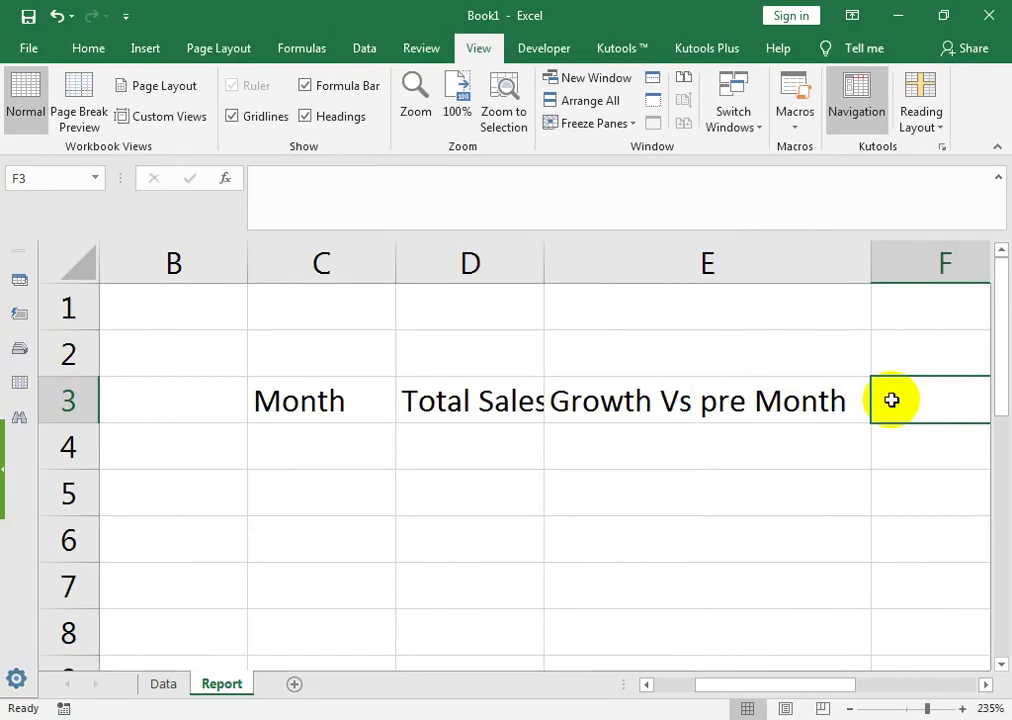
text(G)
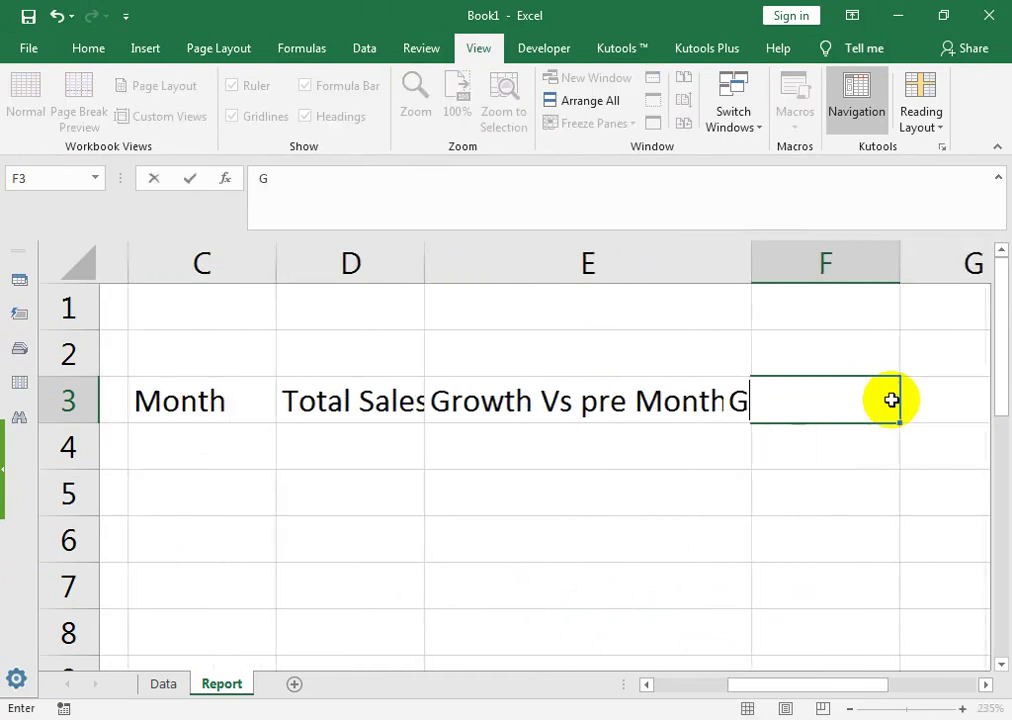
text(rowth )
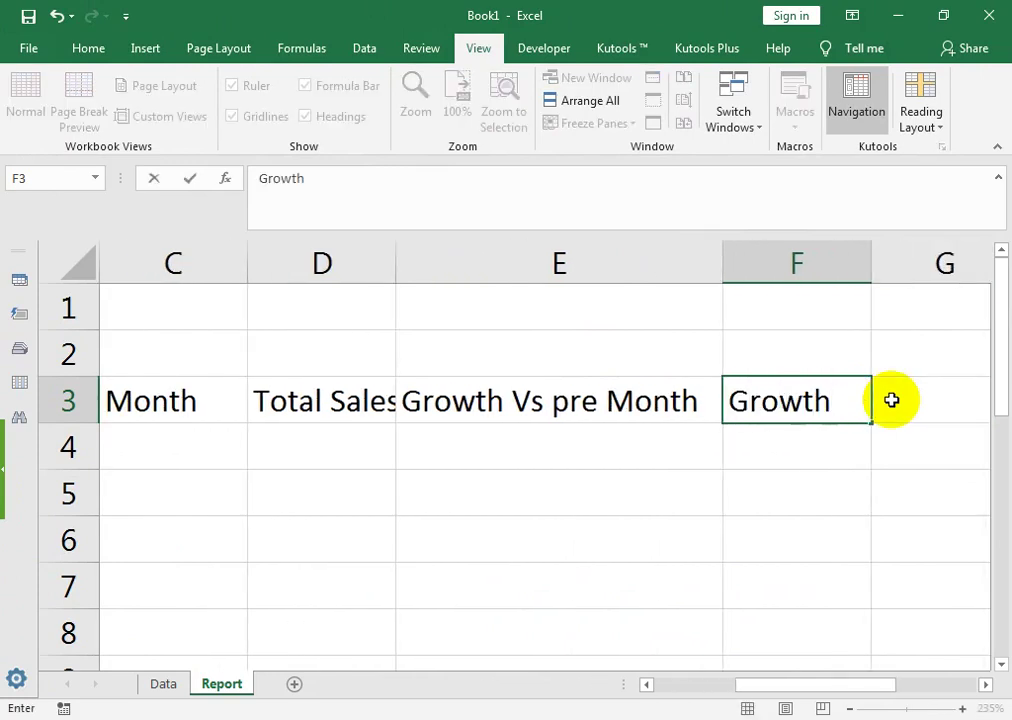
text(%)
key(Return)
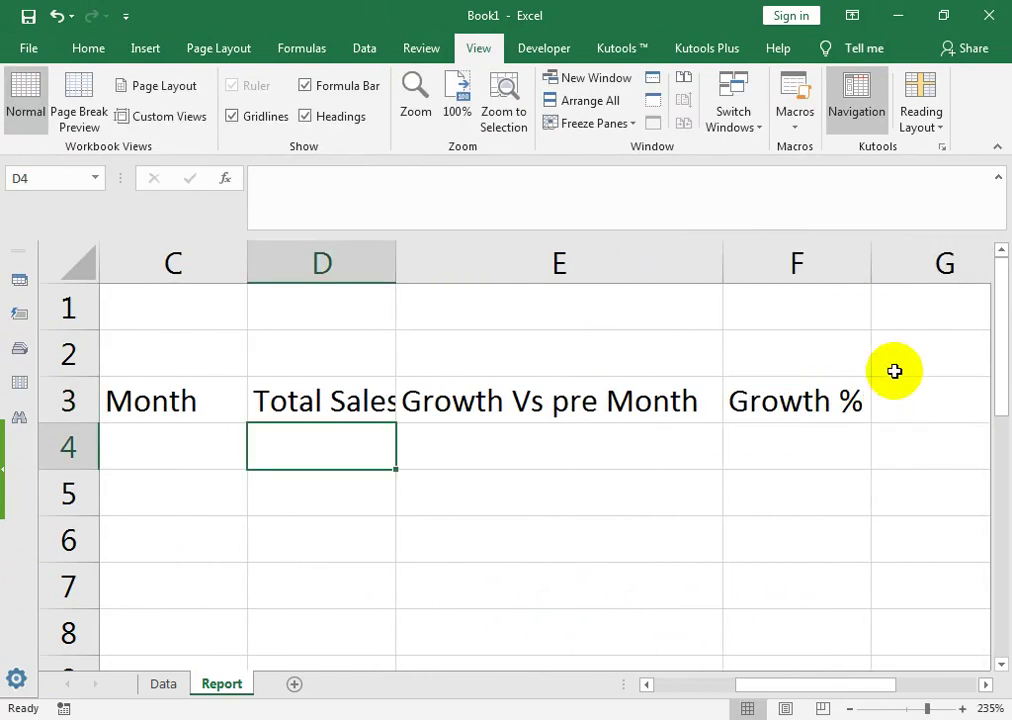
mouse_move(878, 318)
mouse_down()
mouse_move(148, 500)
mouse_move(258, 531)
mouse_up()
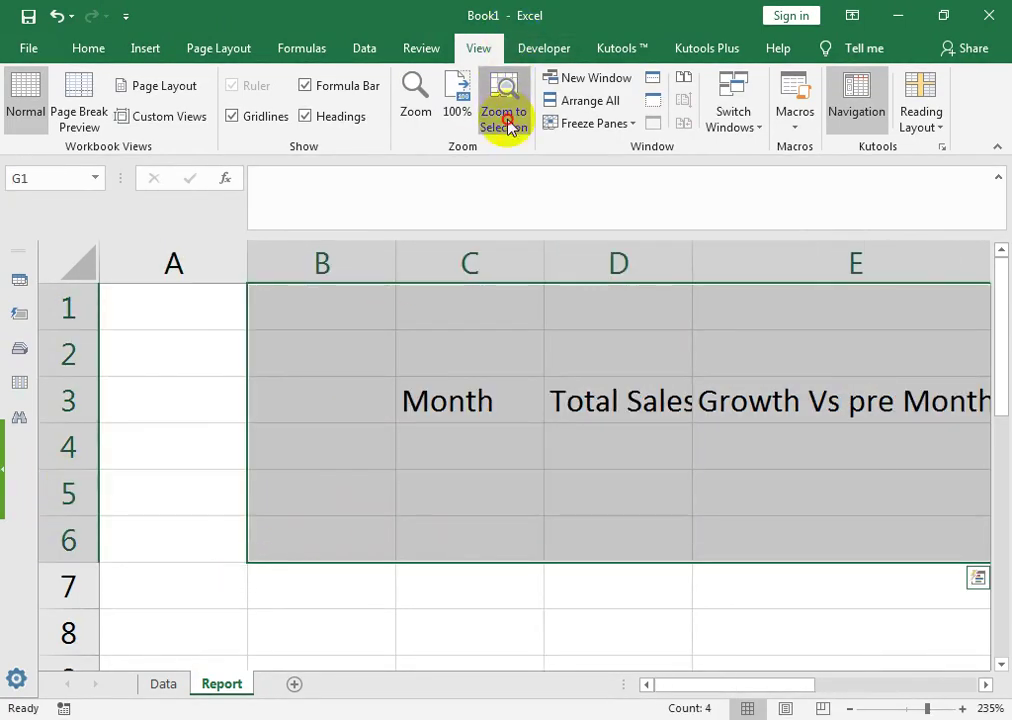
click(505, 120)
double_click(466, 258)
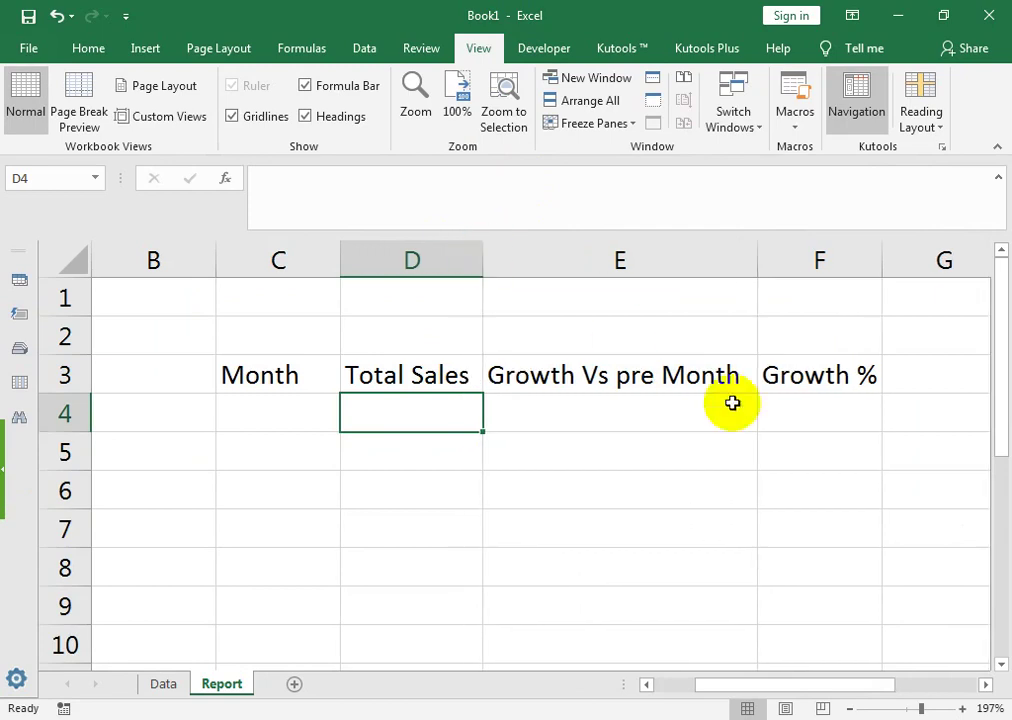
click(302, 417)
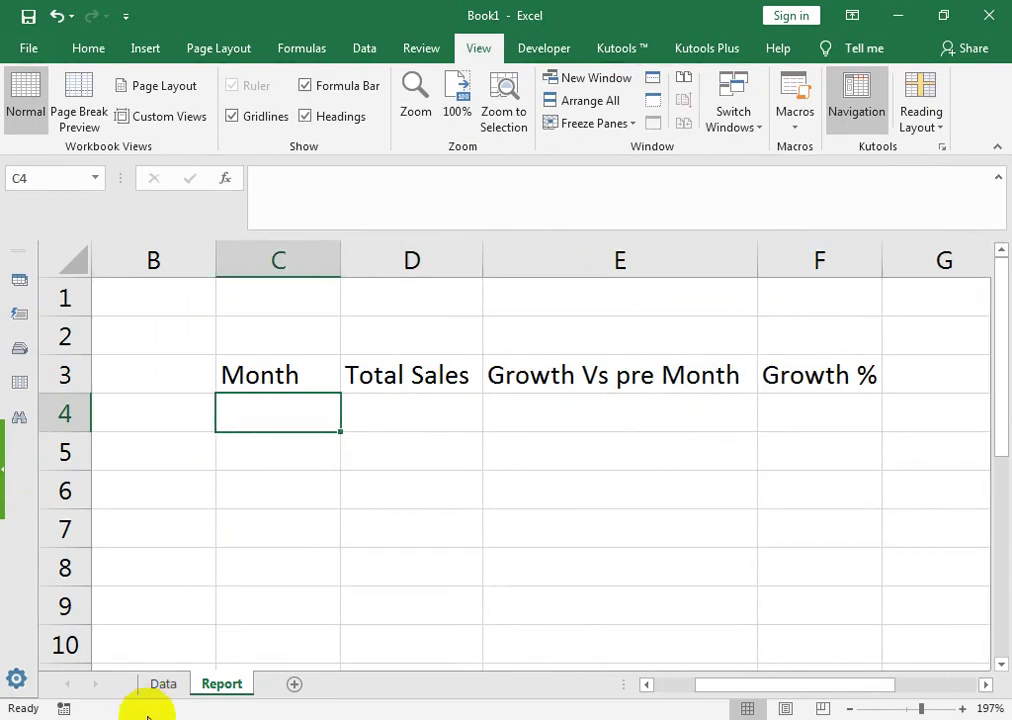
click(163, 684)
click(199, 273)
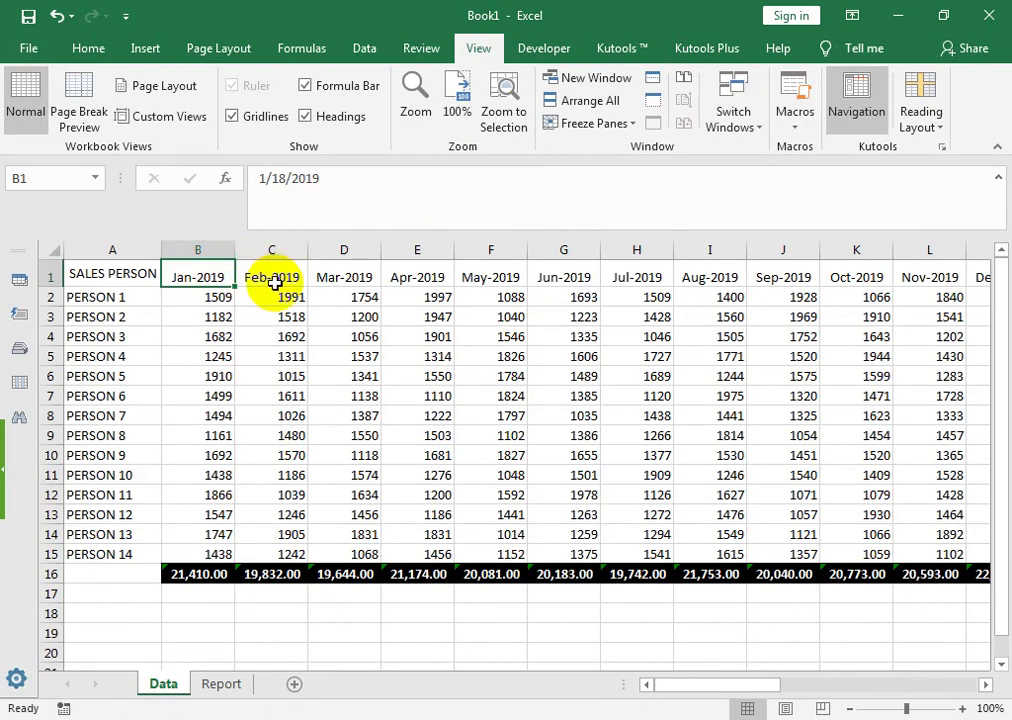
key(ctrl+c)
click(225, 684)
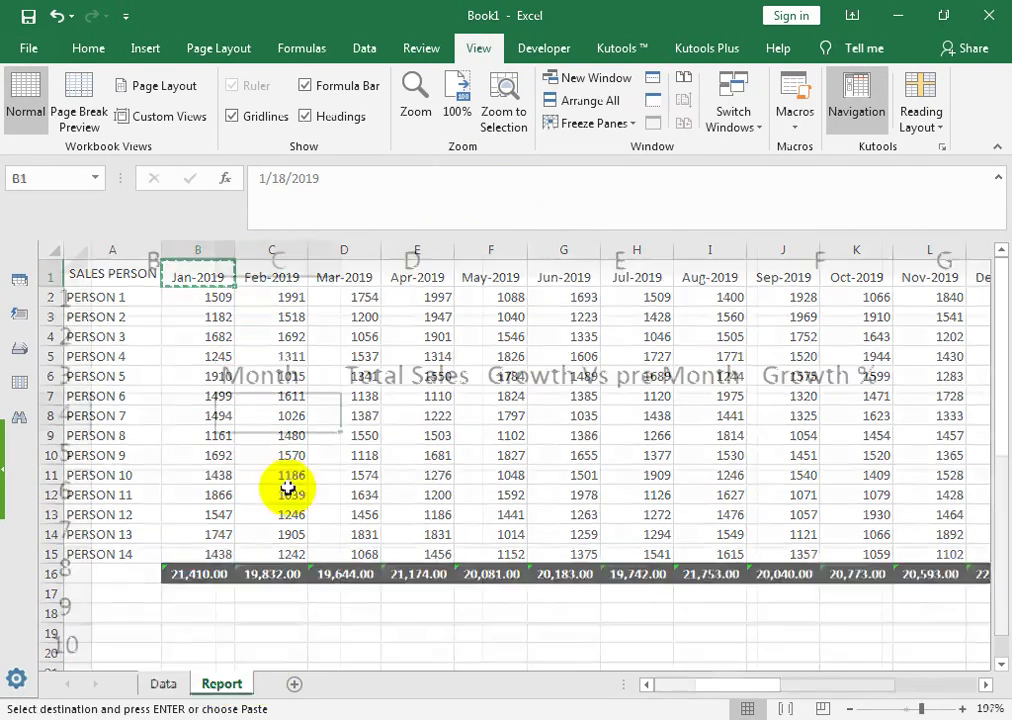
click(270, 336)
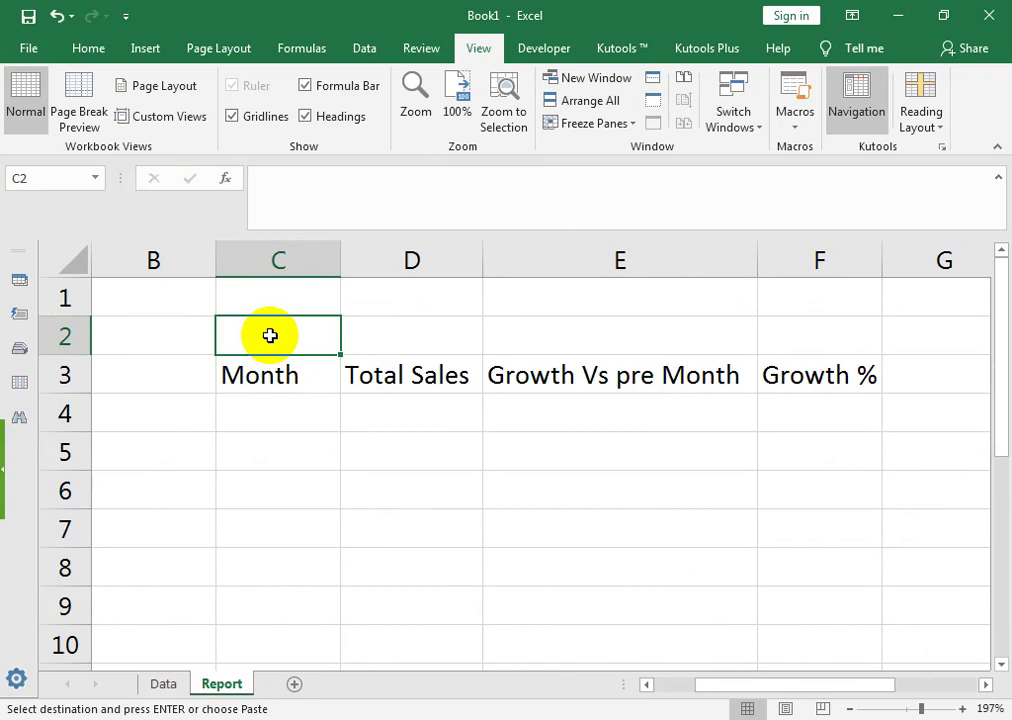
click(255, 380)
click(257, 411)
key(ctrl+v)
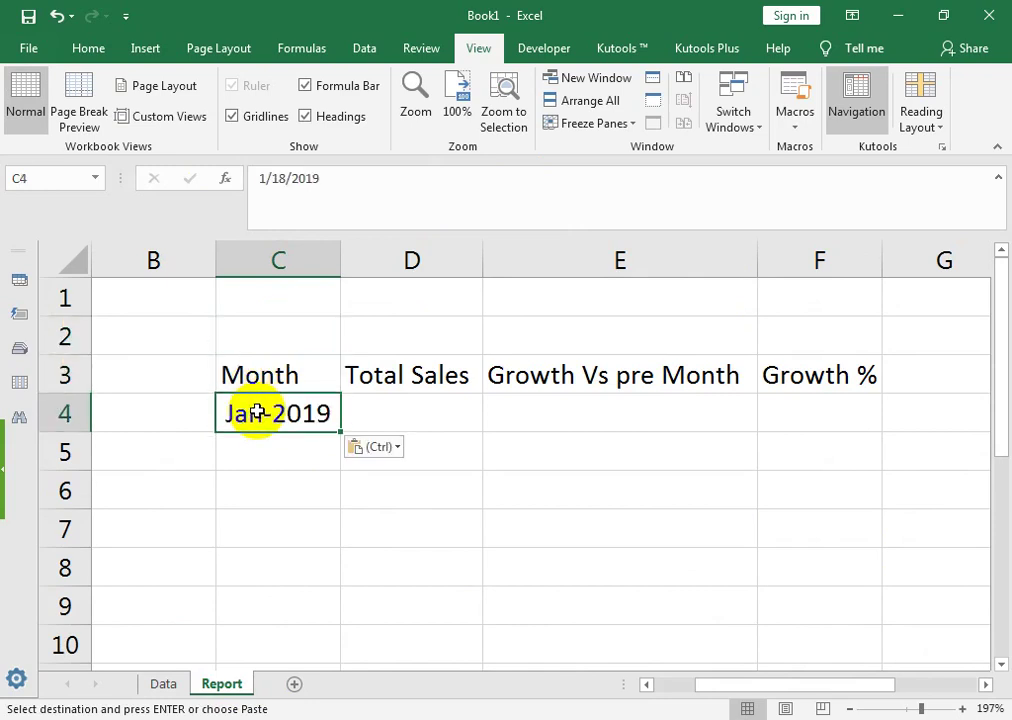
click(391, 416)
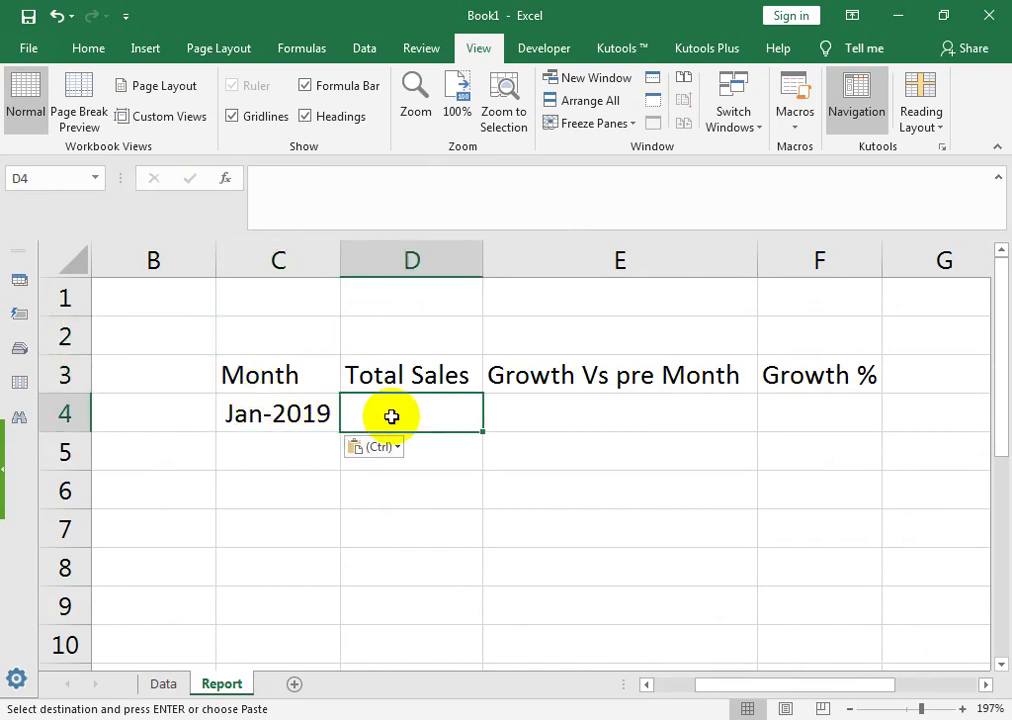
click(375, 447)
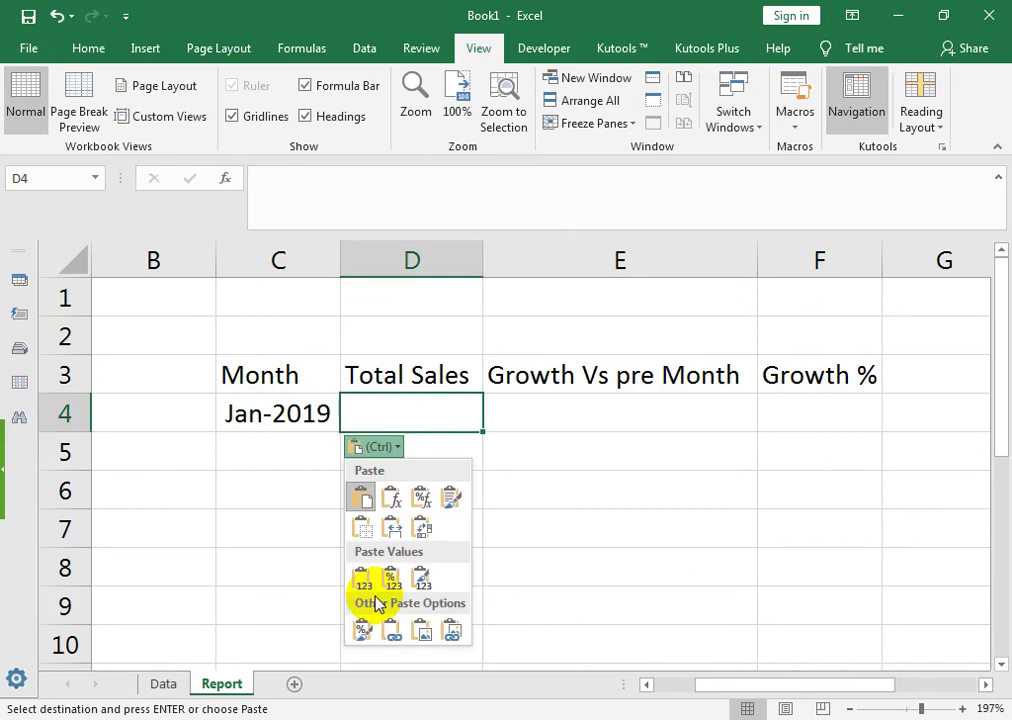
click(400, 408)
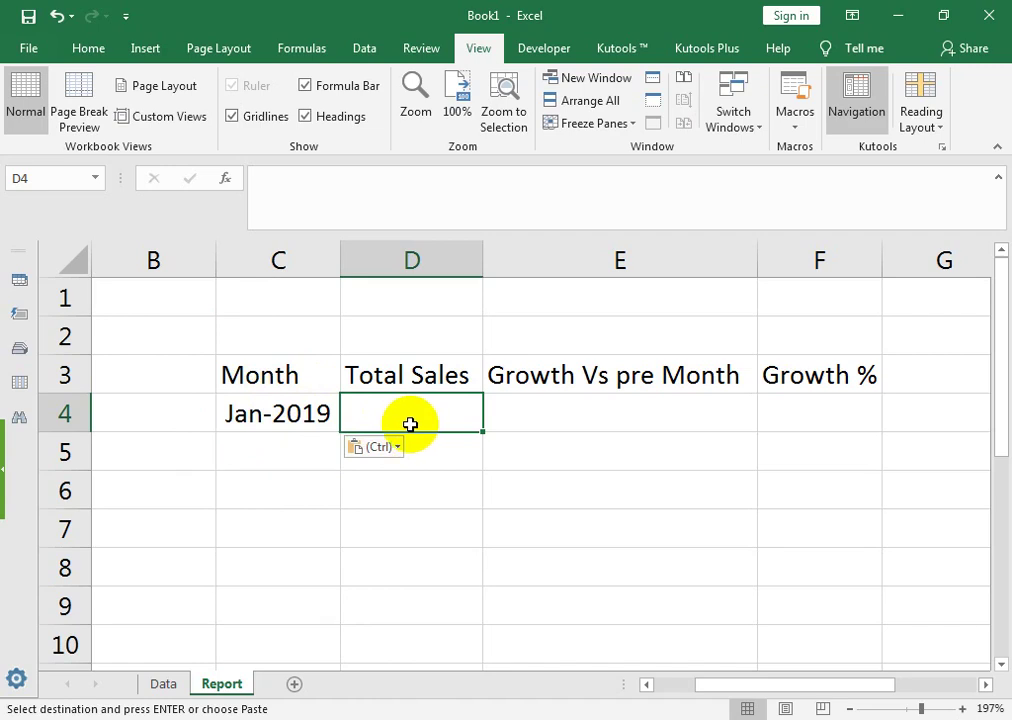
Start the D4 formula as =SUM(OFFSET(.
text(=sum)
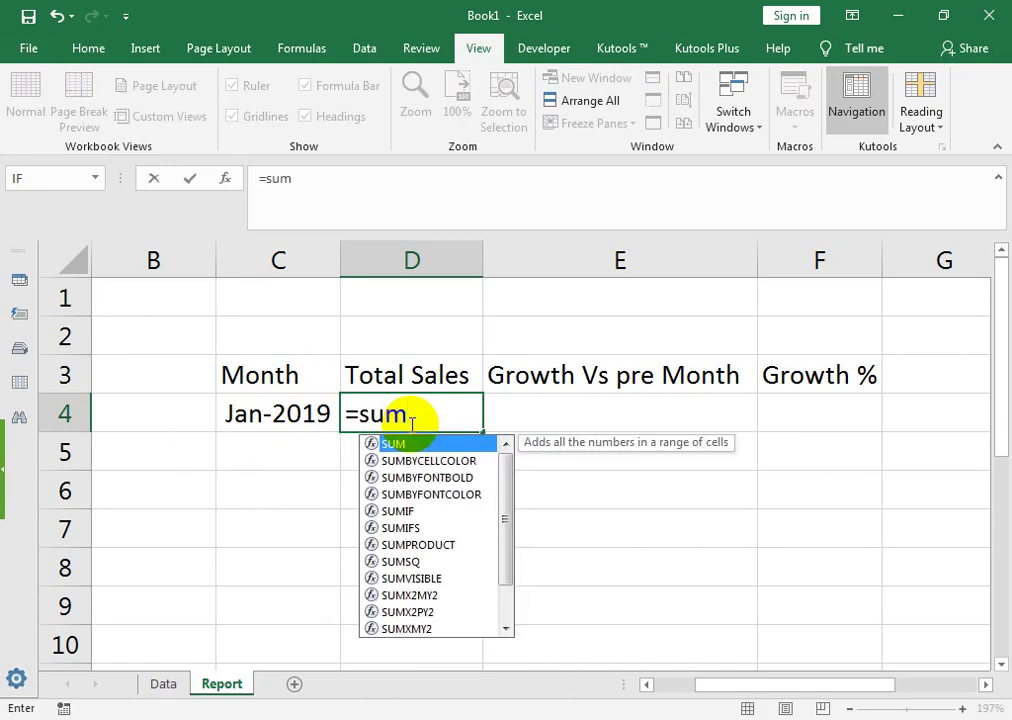
text(()
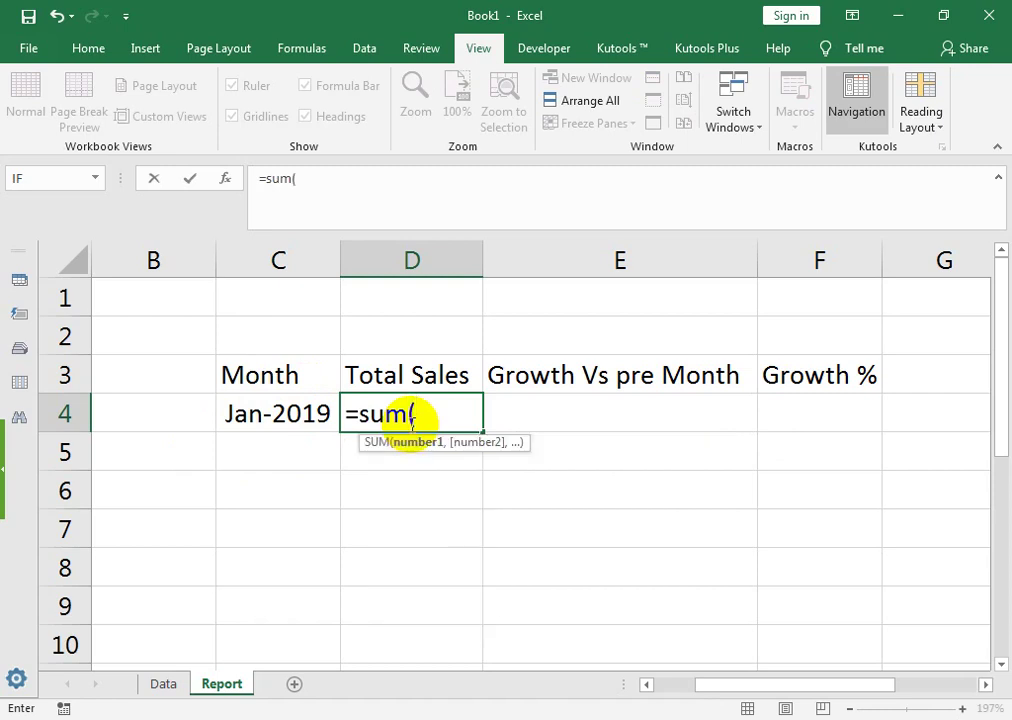
key(BackSpace)
key(BackSpace)
key(BackSpace)
key(BackSpace)
text(SUM)
key(Return)
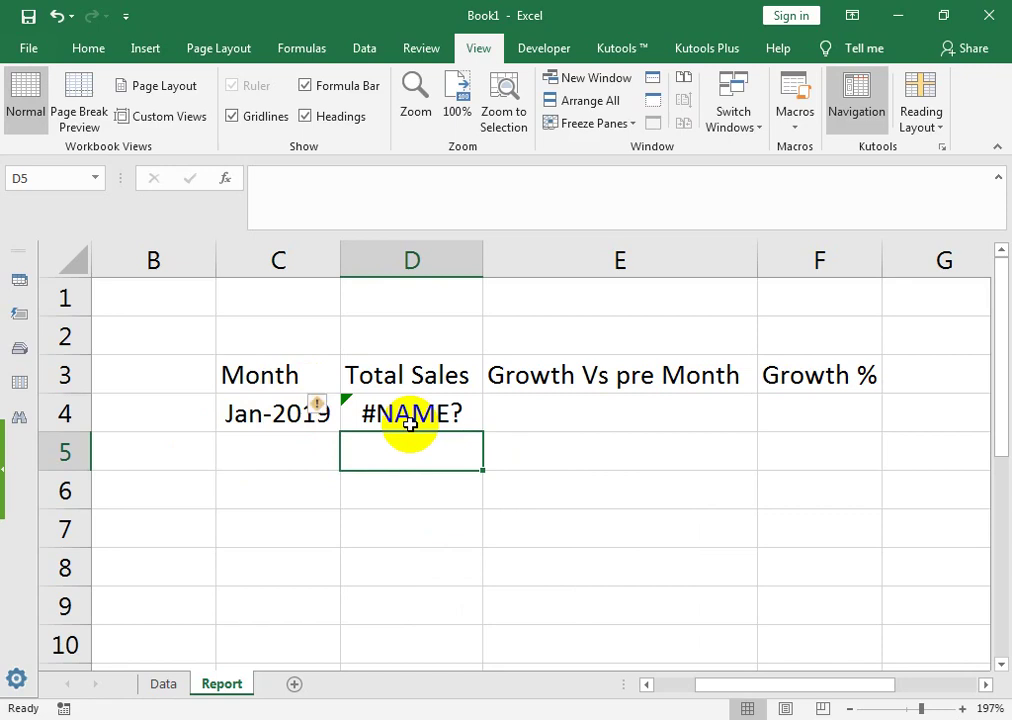
click(410, 424)
text(=SUM()
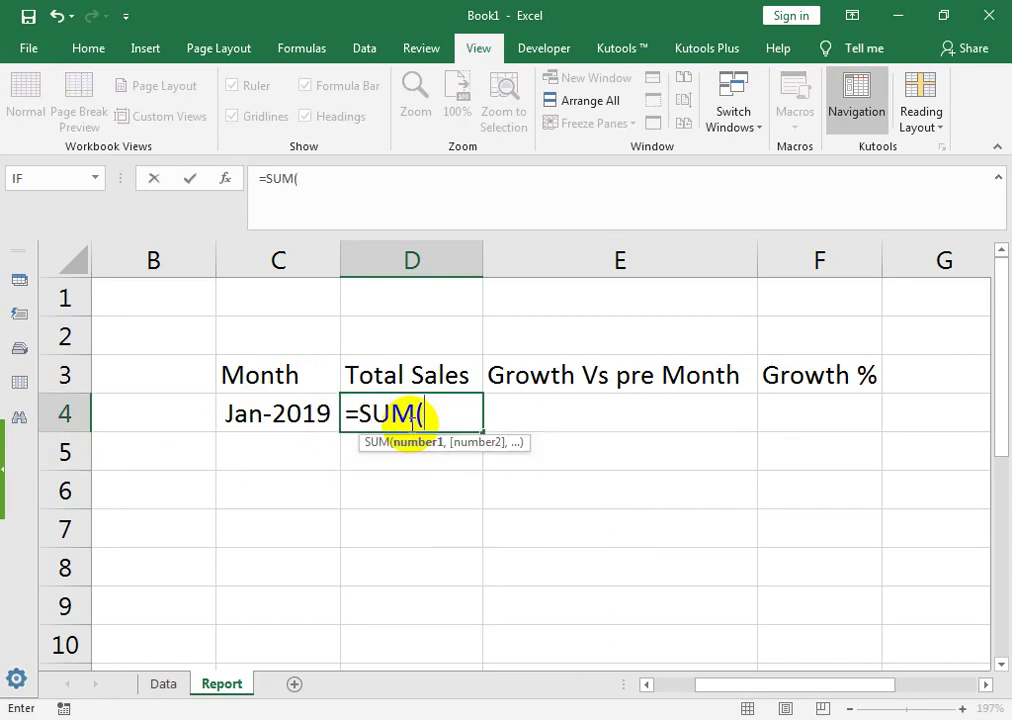
text(OF)
key(Tab)
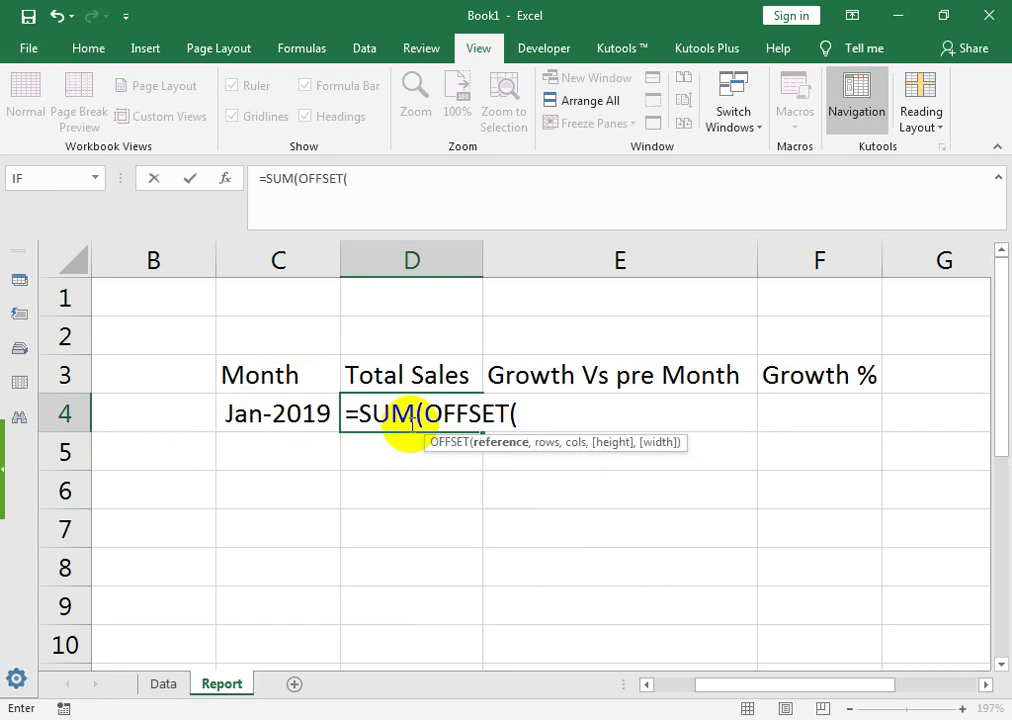
Use Data!A1 as the OFFSET start with a 1-row offset, then begin MATCH(.
click(160, 684)
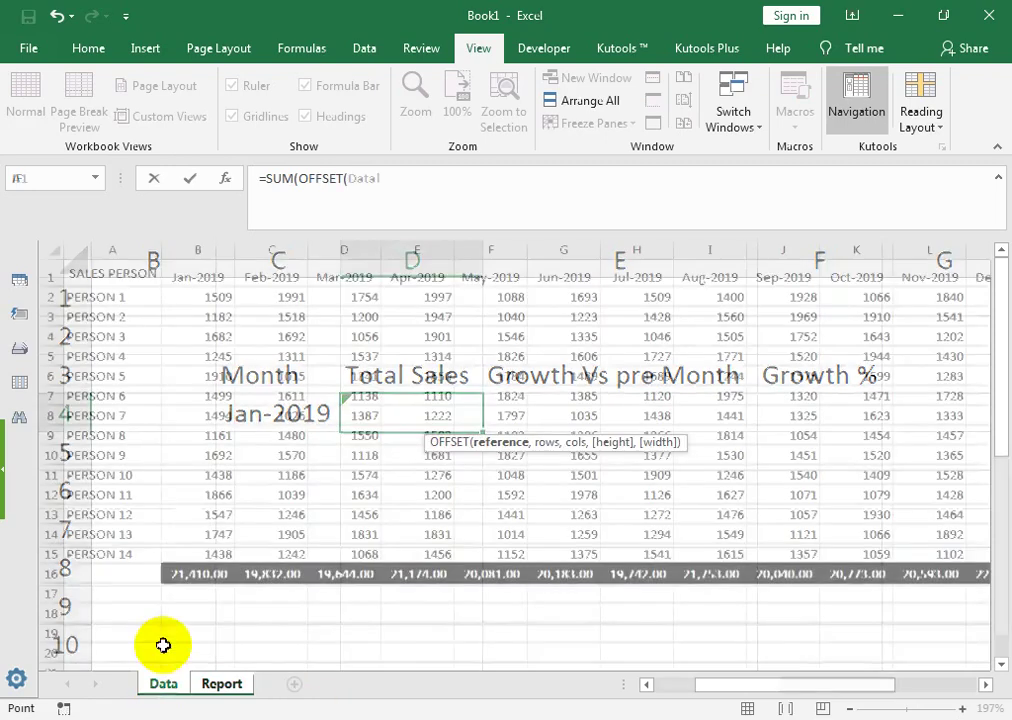
click(103, 270)
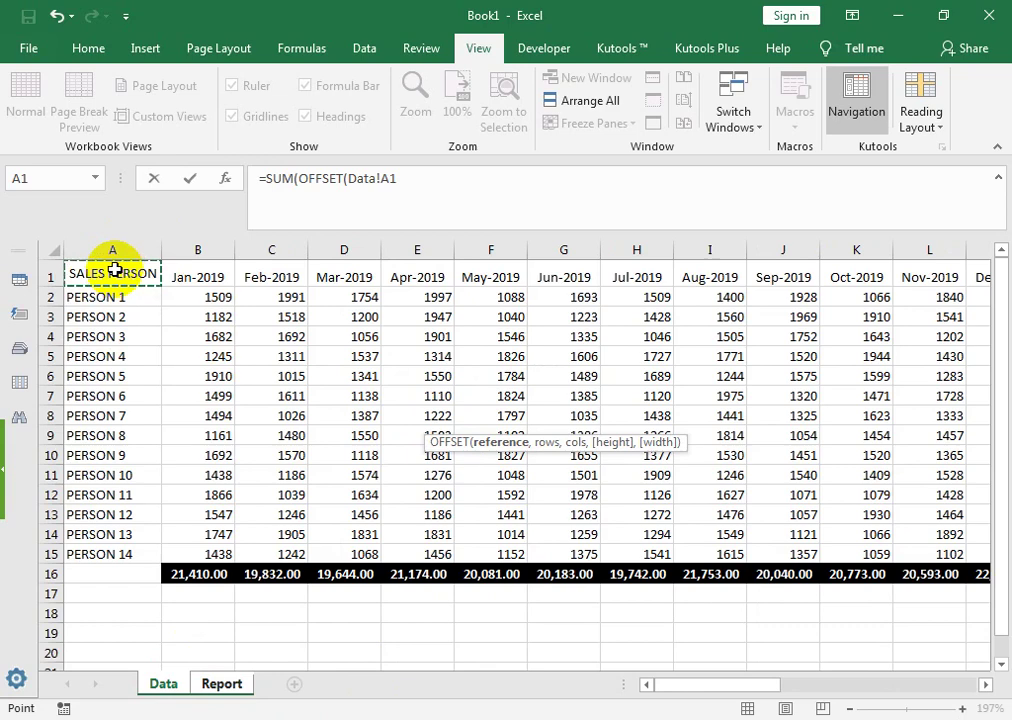
text(,1,)
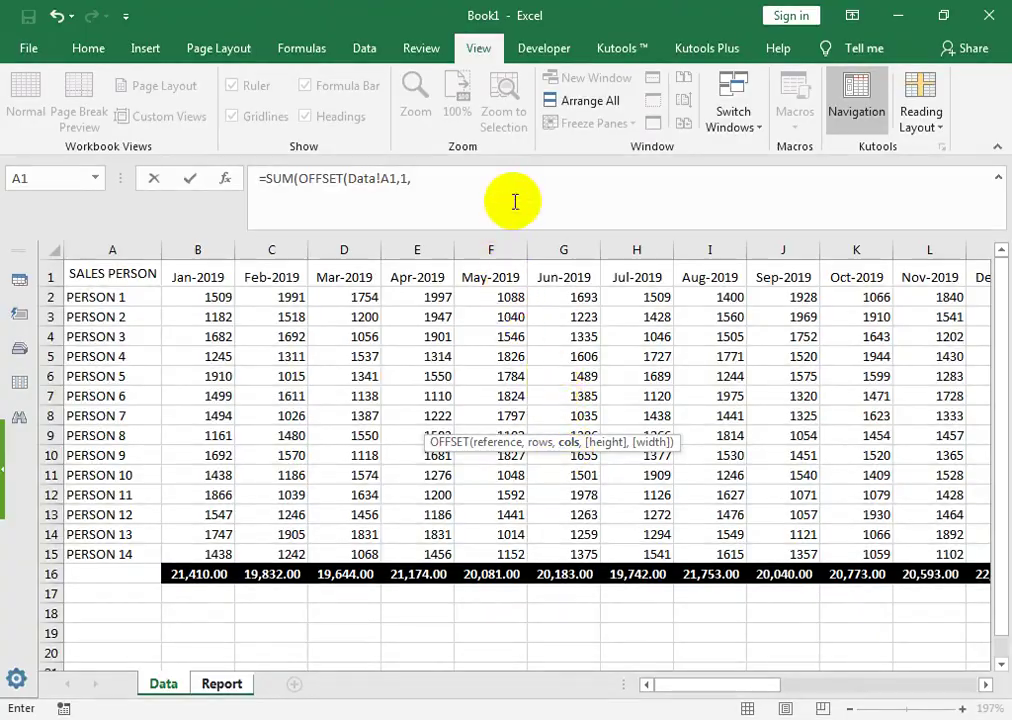
click(512, 196)
text(MA)
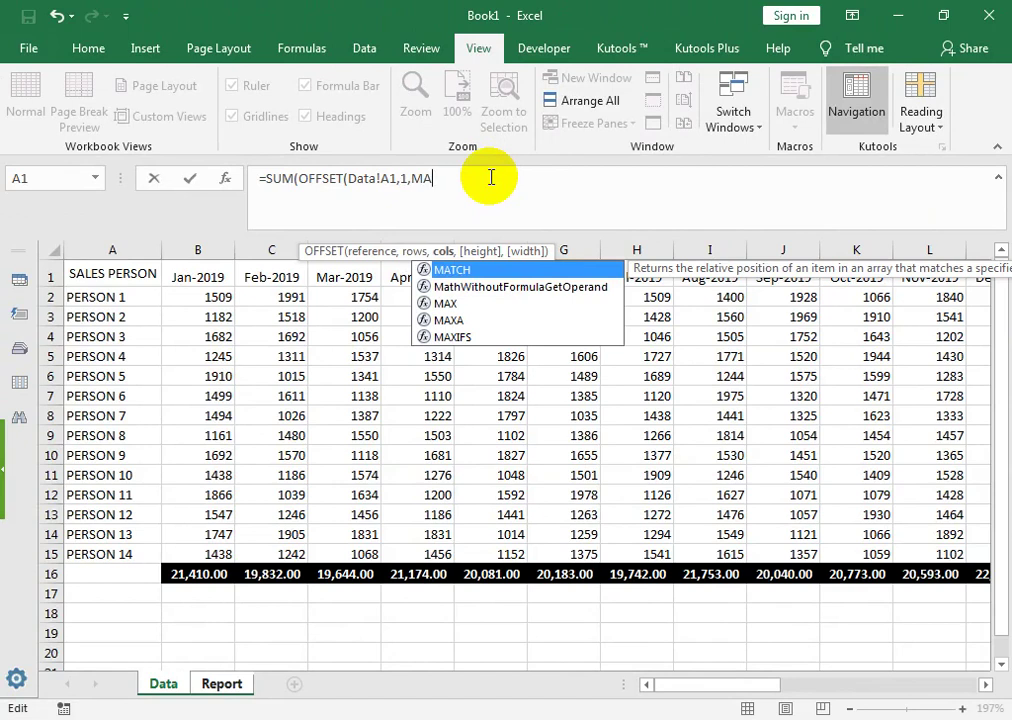
key(Tab)
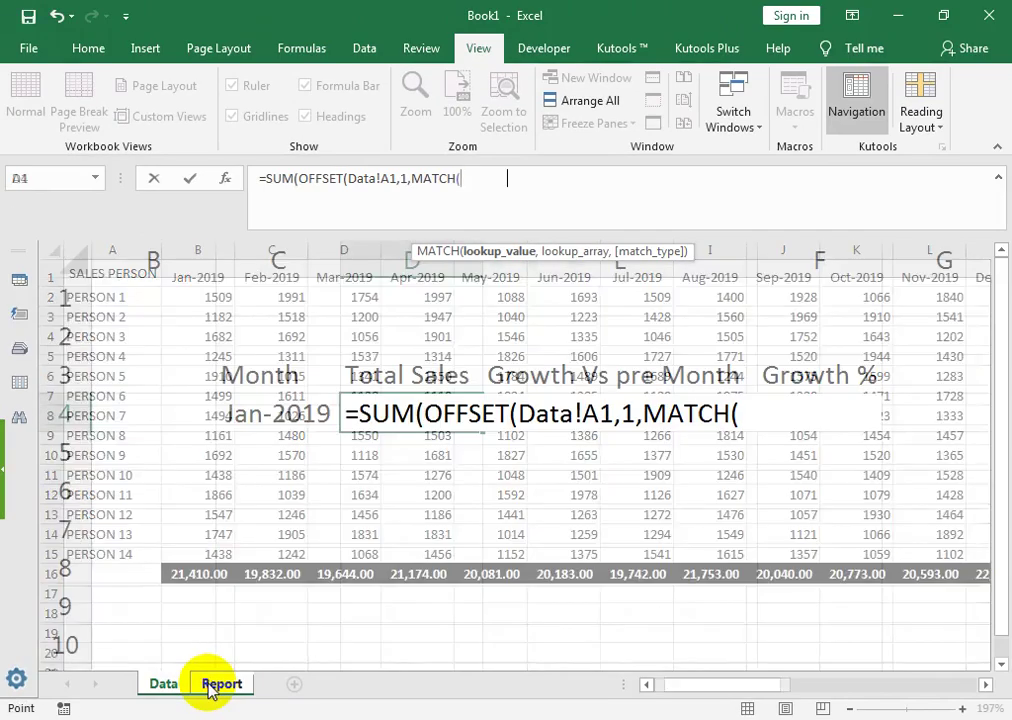
Complete MATCH(Report!C4,Data!B1:Y1,0) for an exact lookup of the C4 month.
click(210, 684)
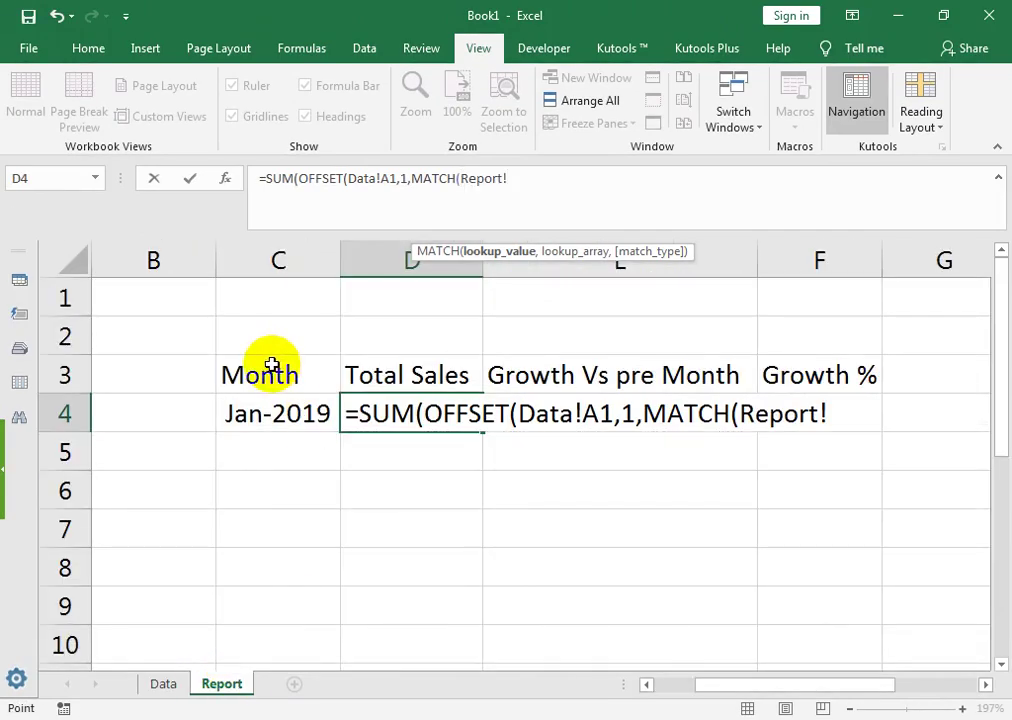
click(268, 408)
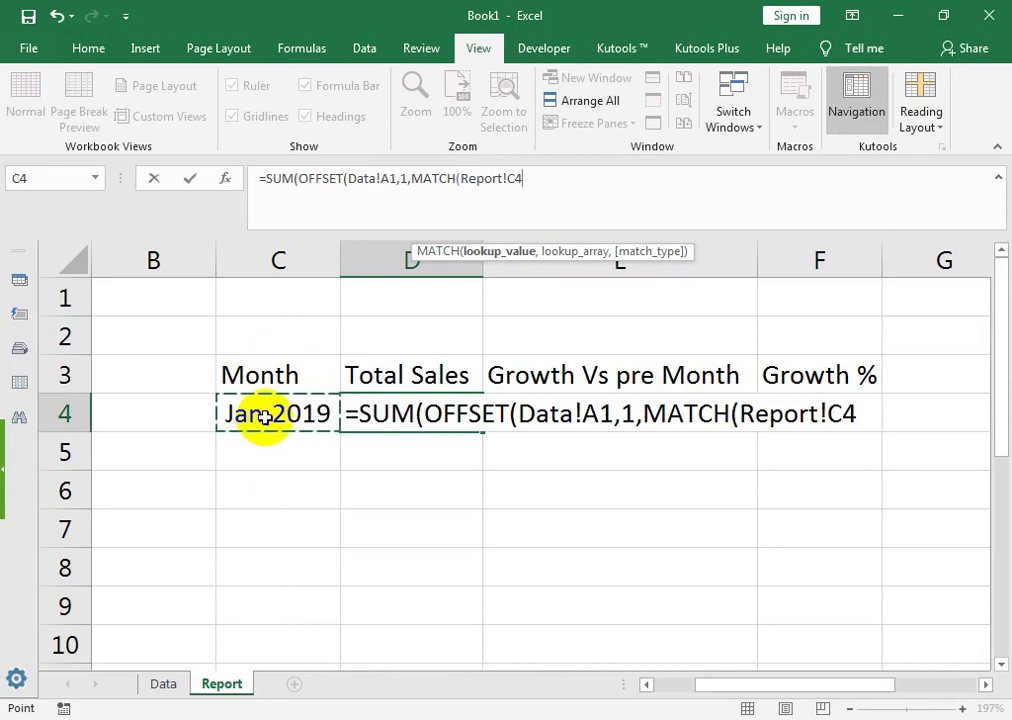
text(,)
click(166, 688)
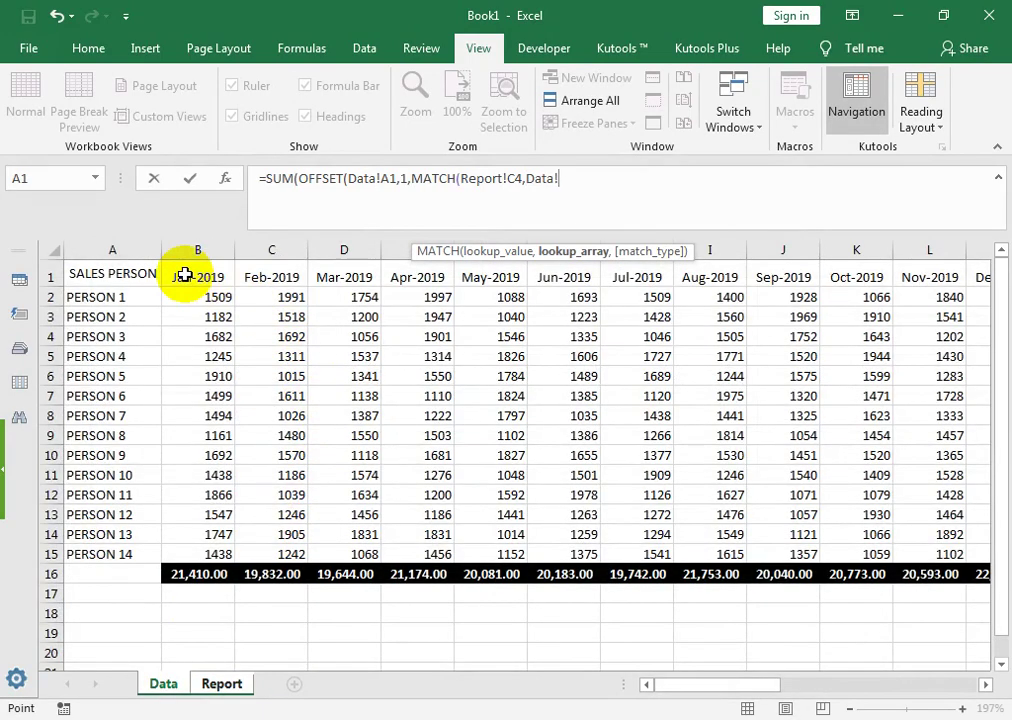
mouse_move(191, 274)
mouse_down()
mouse_move(918, 261)
mouse_move(857, 285)
mouse_up()
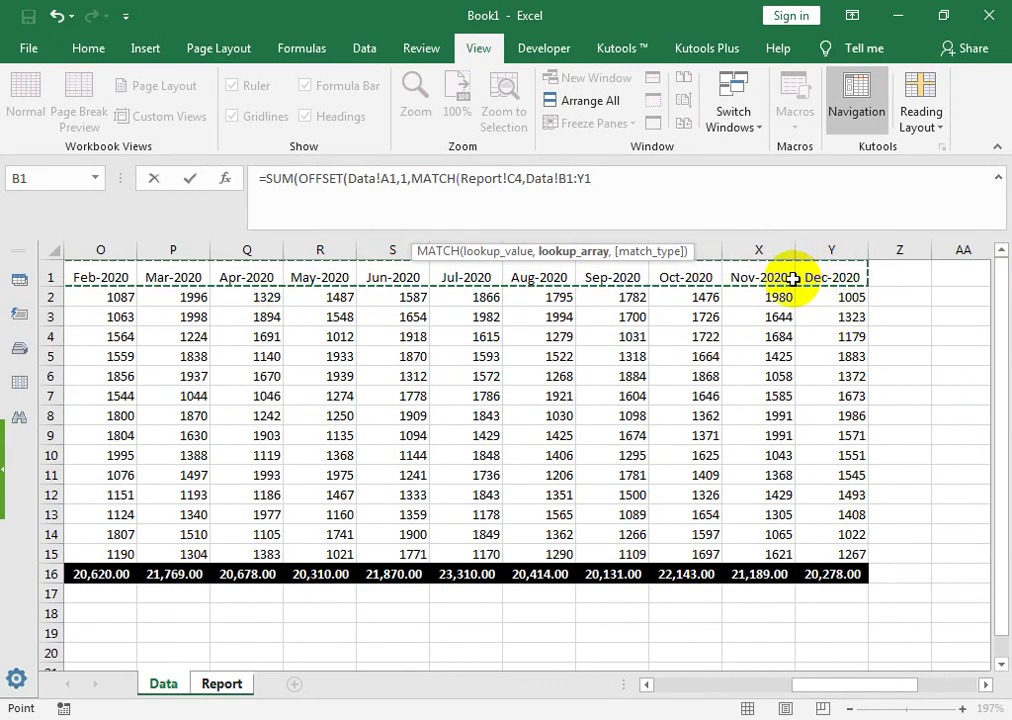
text(,)
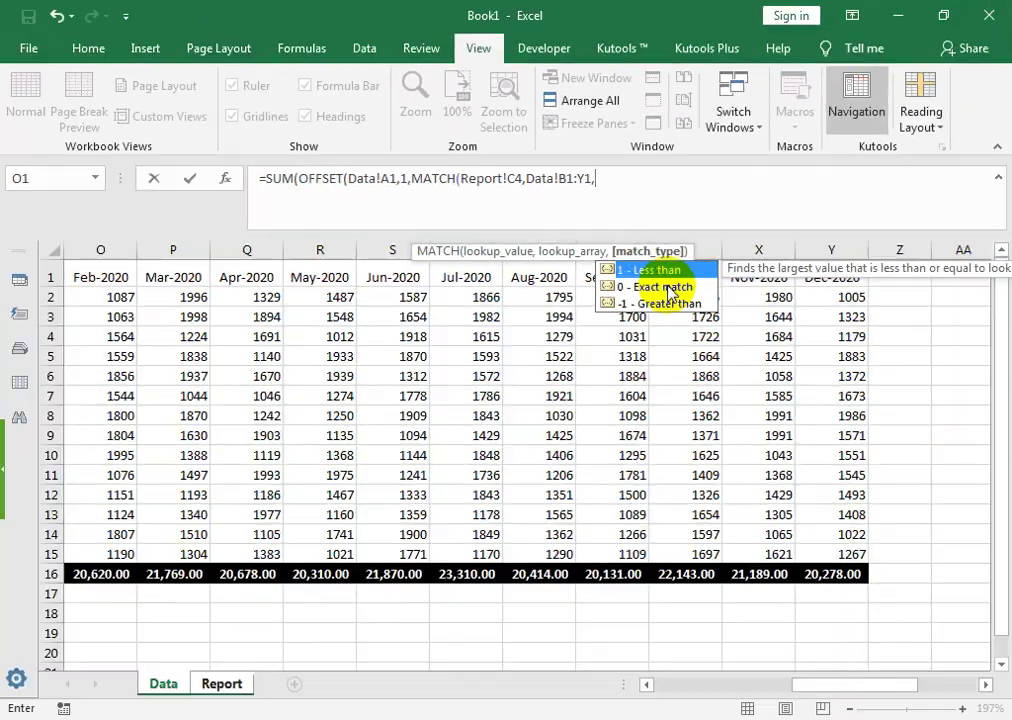
click(668, 288)
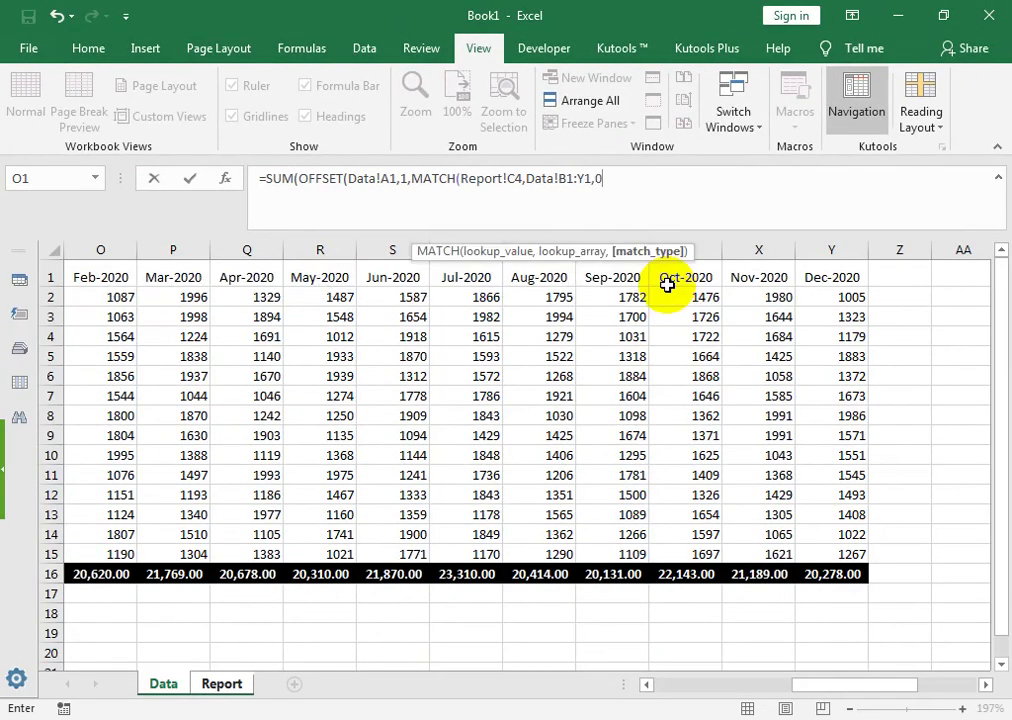
text())
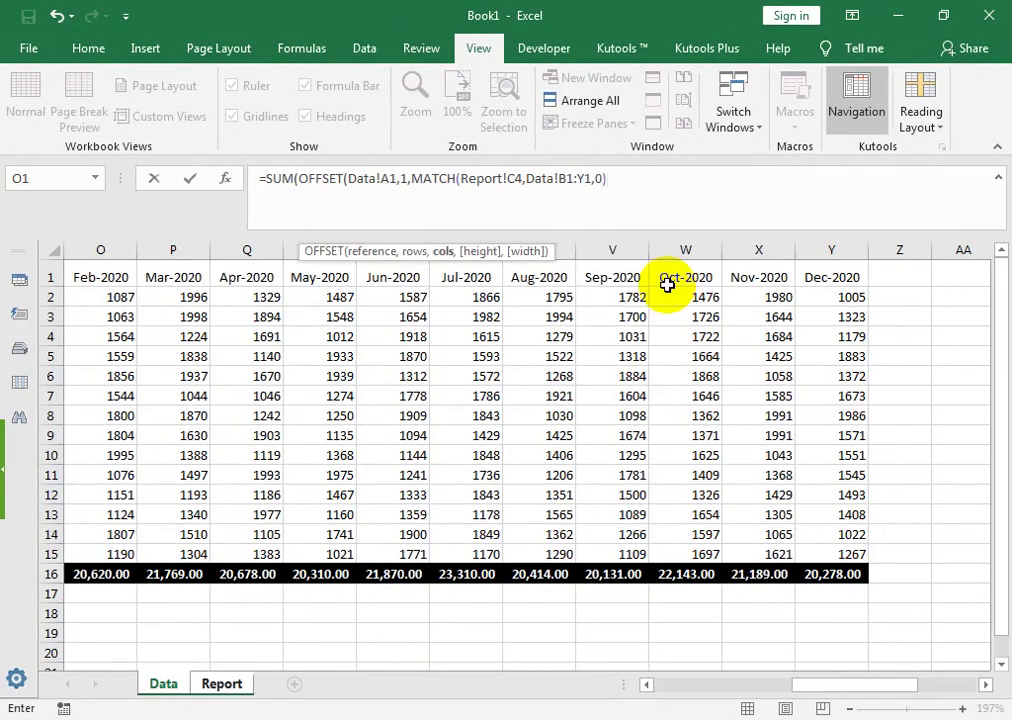
text(,)
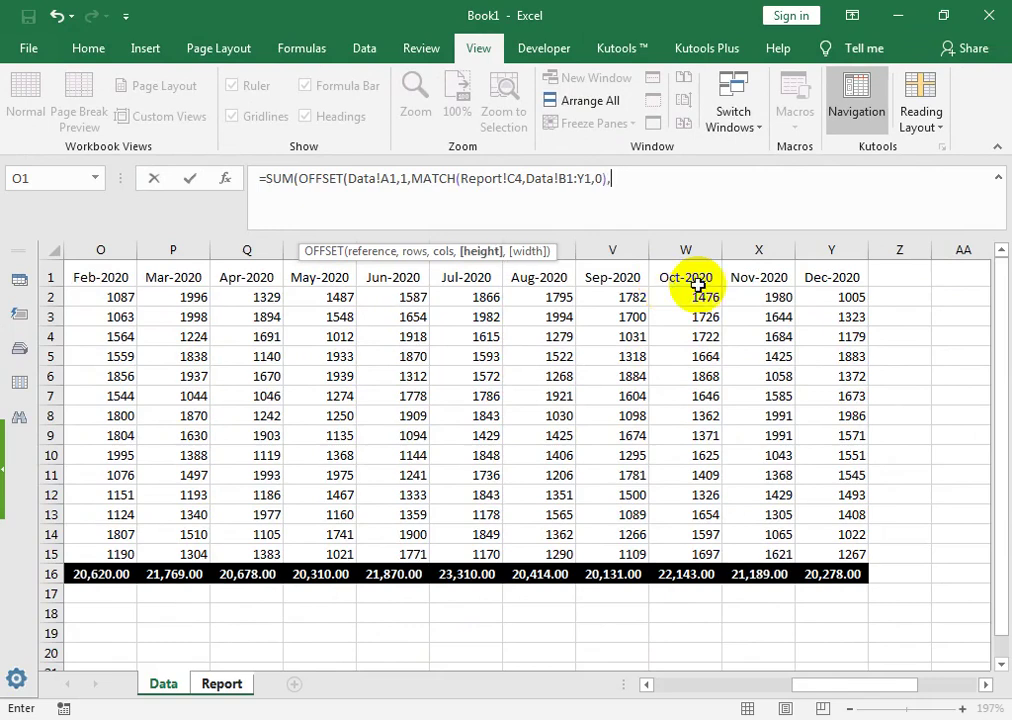
drag(806, 685, 662, 690)
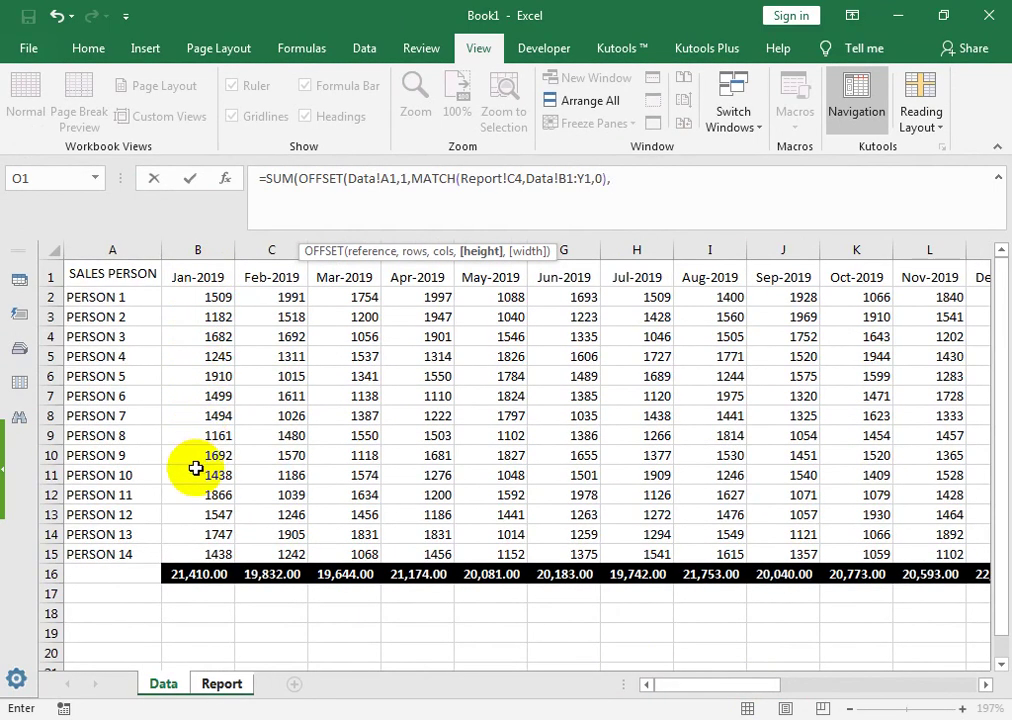
Add OFFSET height 14 and width 1, closing it as ,14,1).
click(181, 565)
text(14)
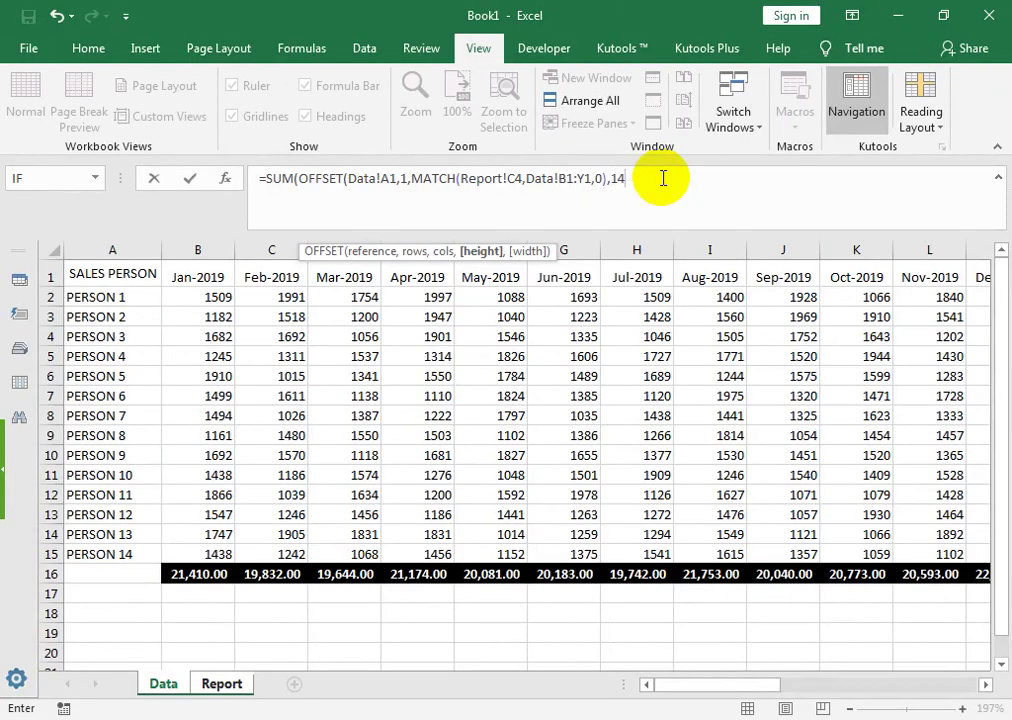
text(,)
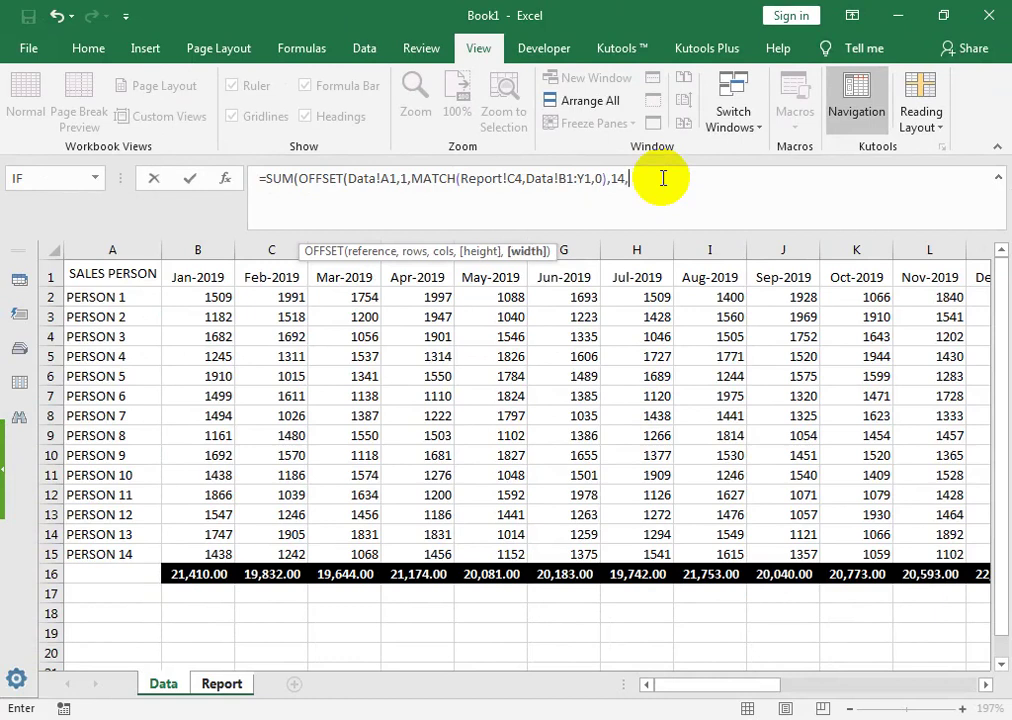
click(663, 178)
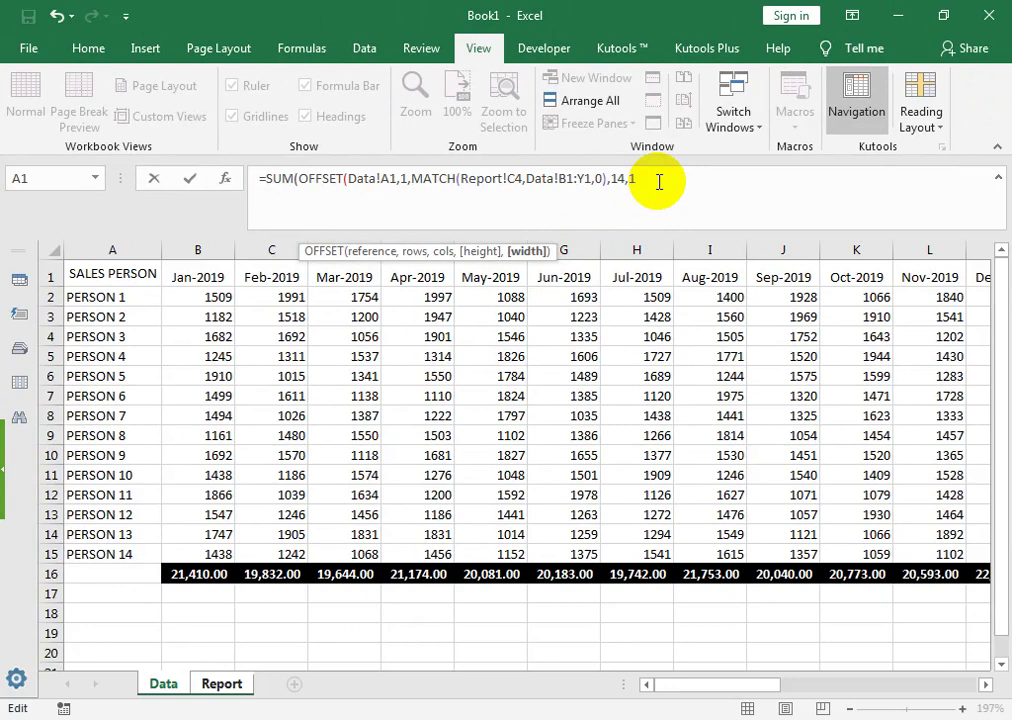
text())
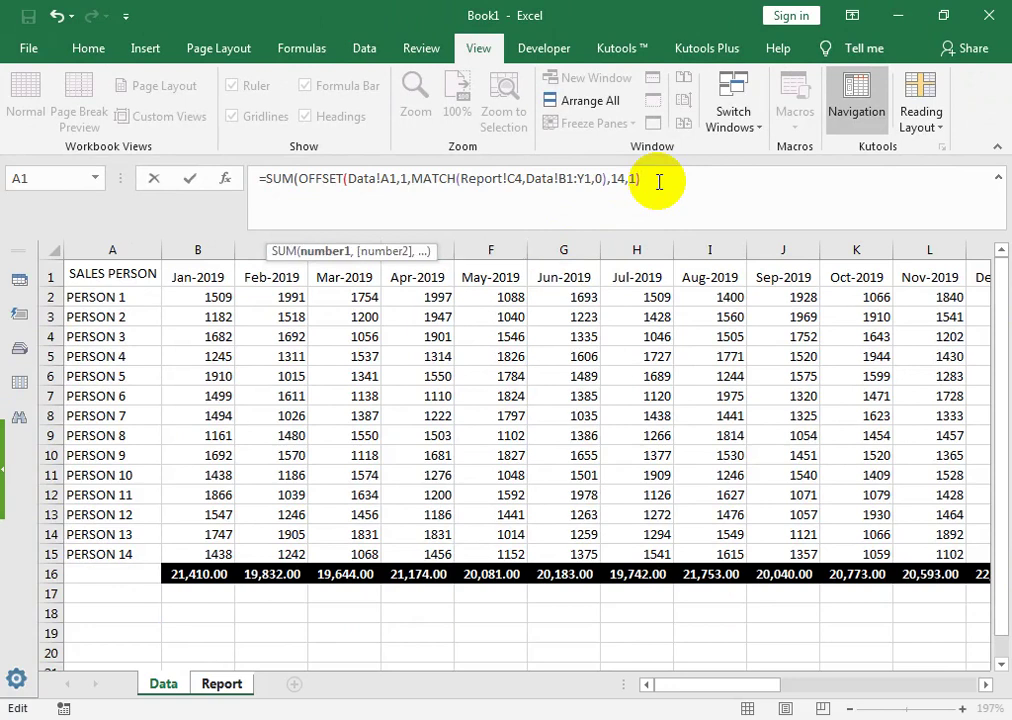
text())
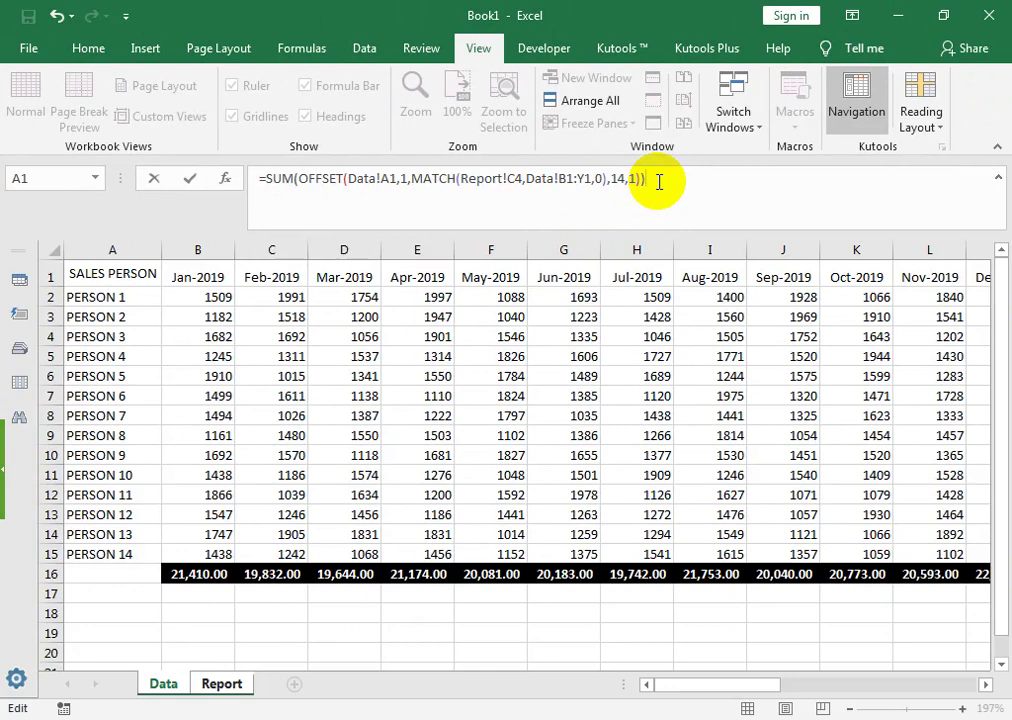
Commit the Total Sales formula and compare its Jan-2019 result with the Data sheet's January total in B16.
key(Return)
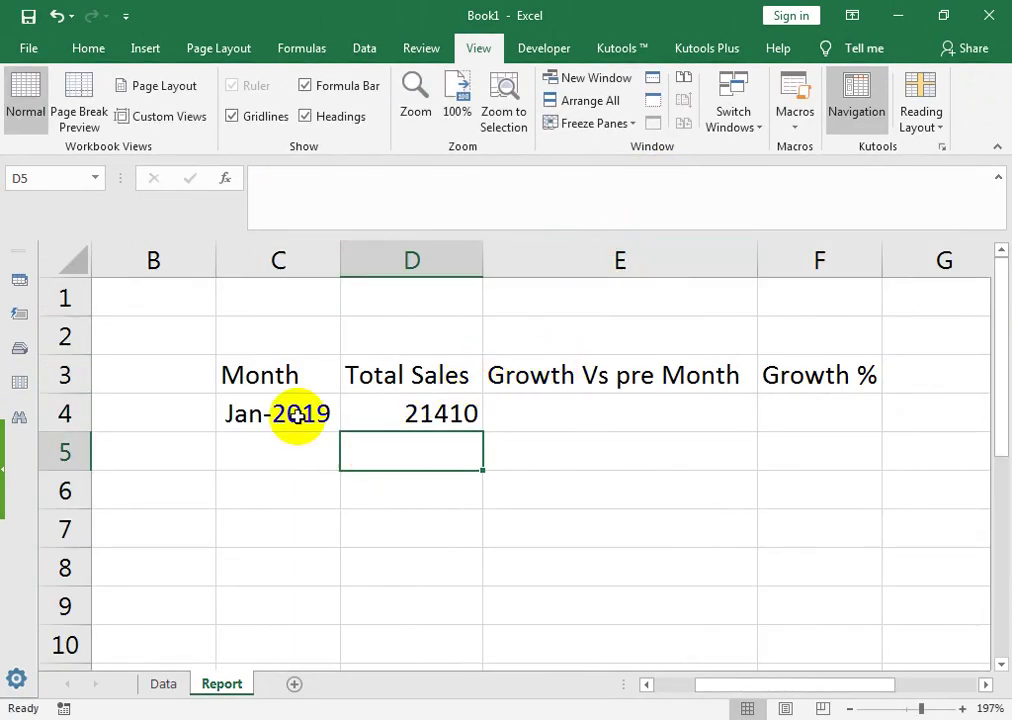
click(297, 414)
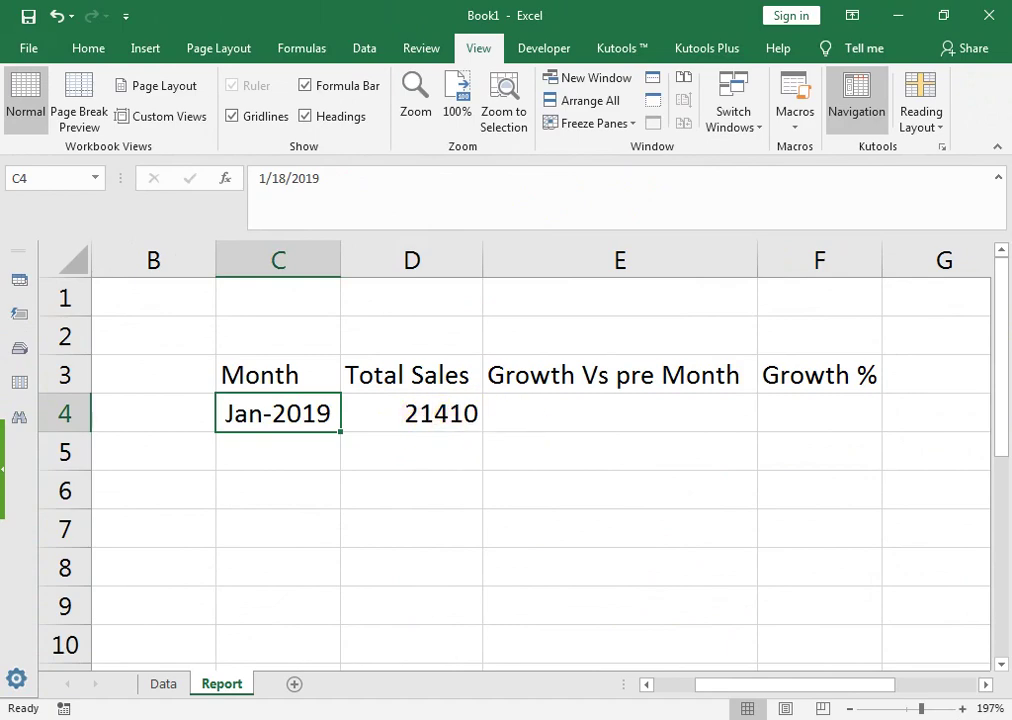
click(162, 686)
click(225, 580)
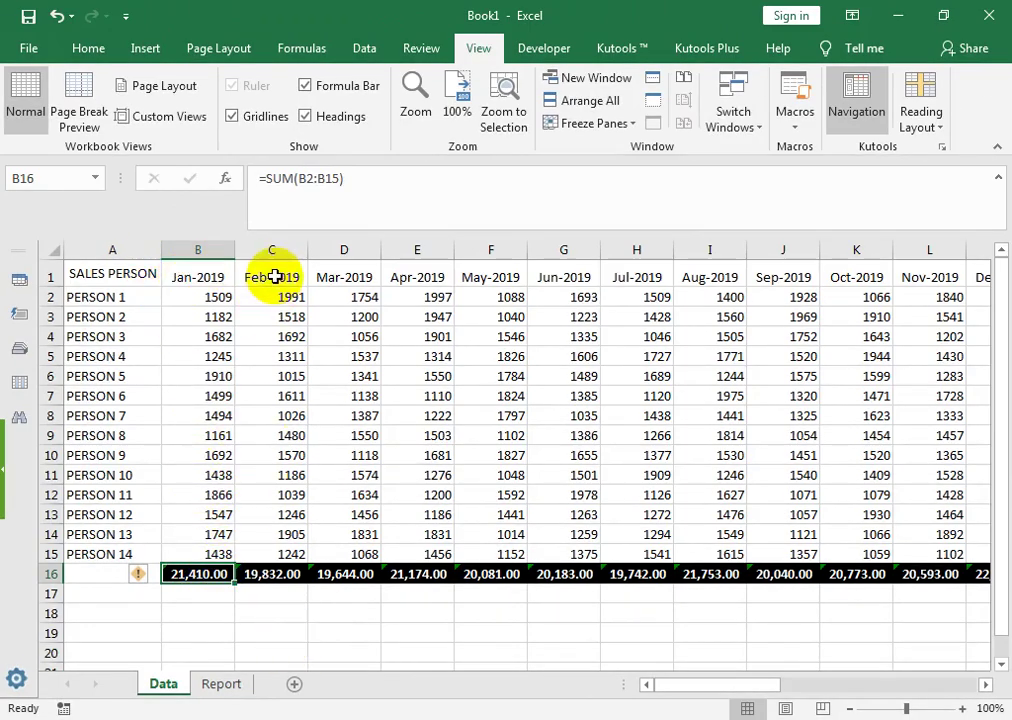
click(221, 684)
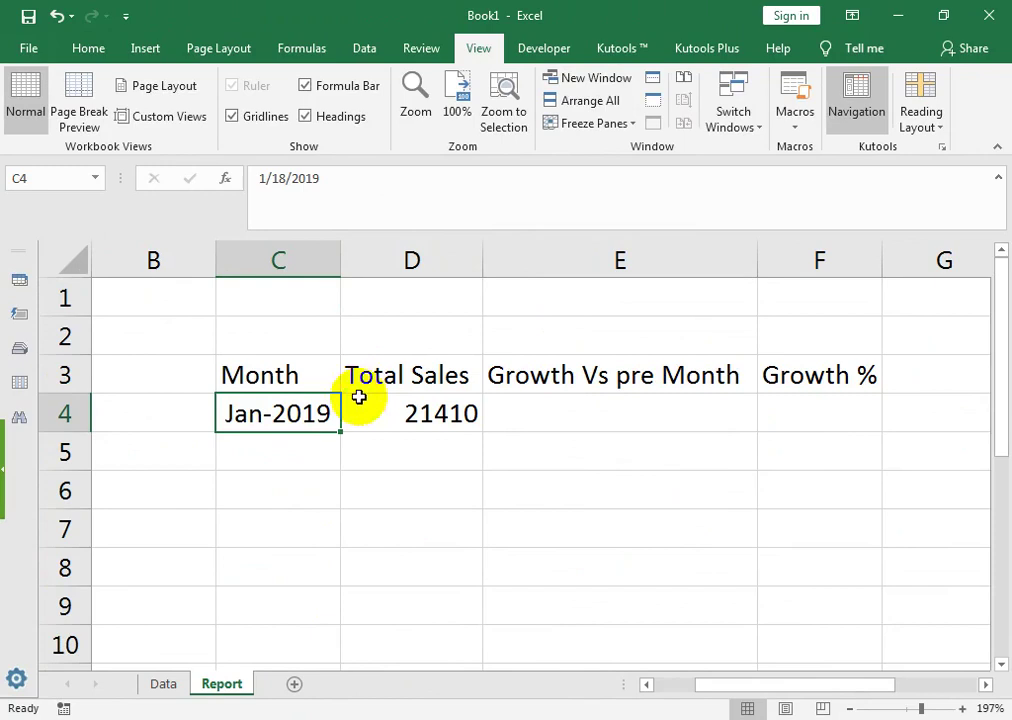
Change the C4 month to Feb-2019 and check the monthly totals on the Data sheet.
double_click(305, 421)
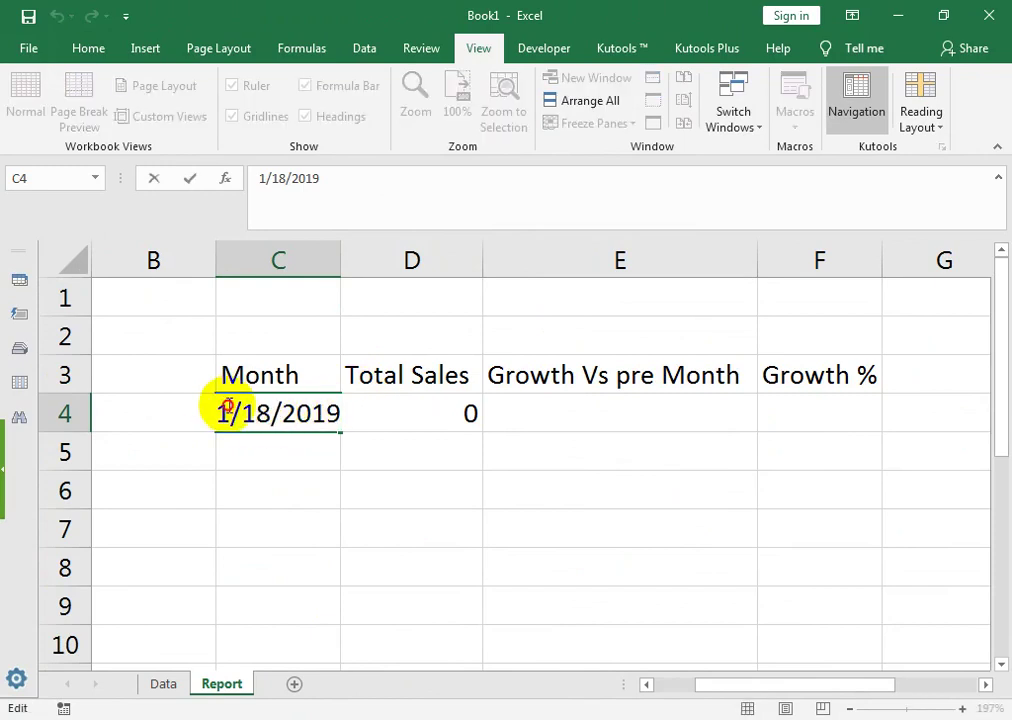
drag(228, 407, 216, 405)
text(2)
key(Return)
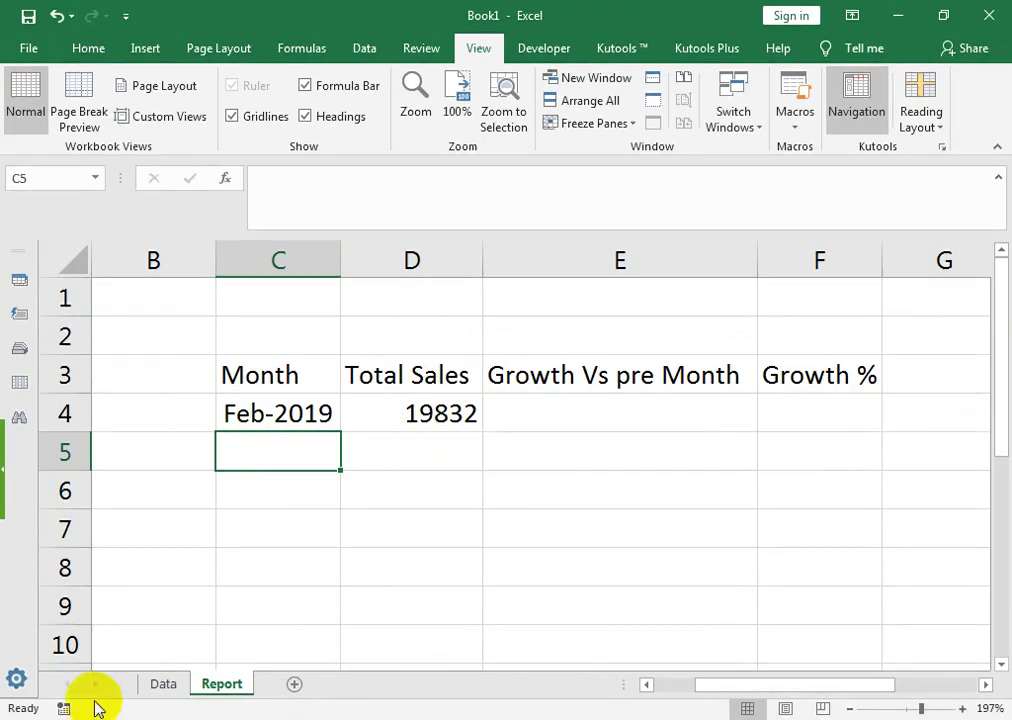
click(163, 684)
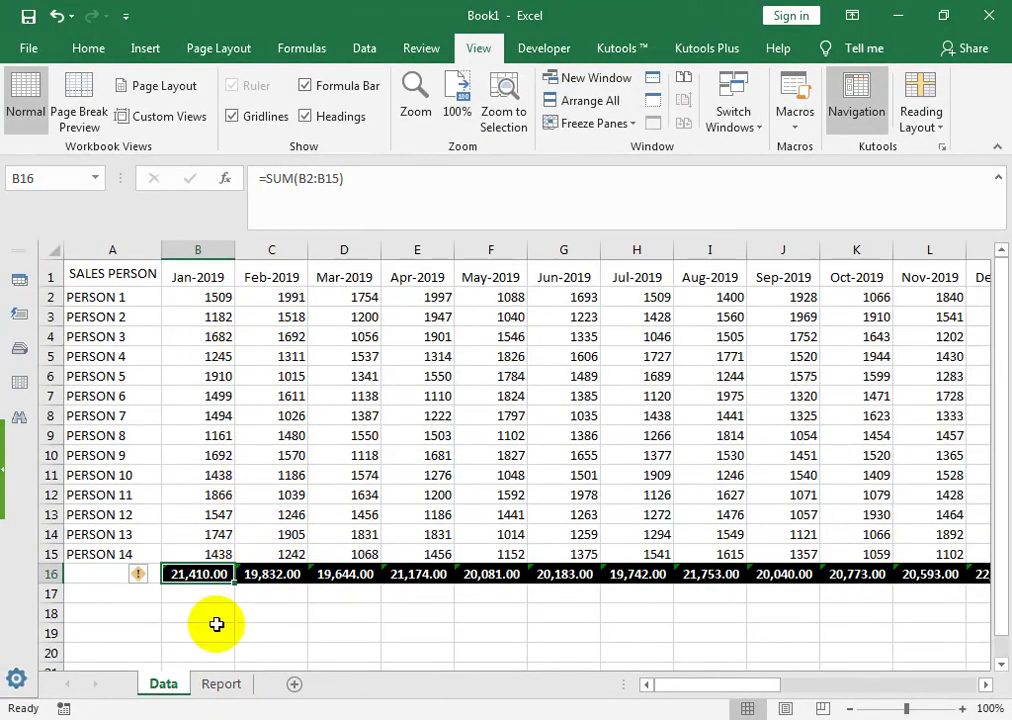
click(224, 686)
Add a list data validation to C3 sourced from the Data sheet month headers B1:Y1.
click(246, 380)
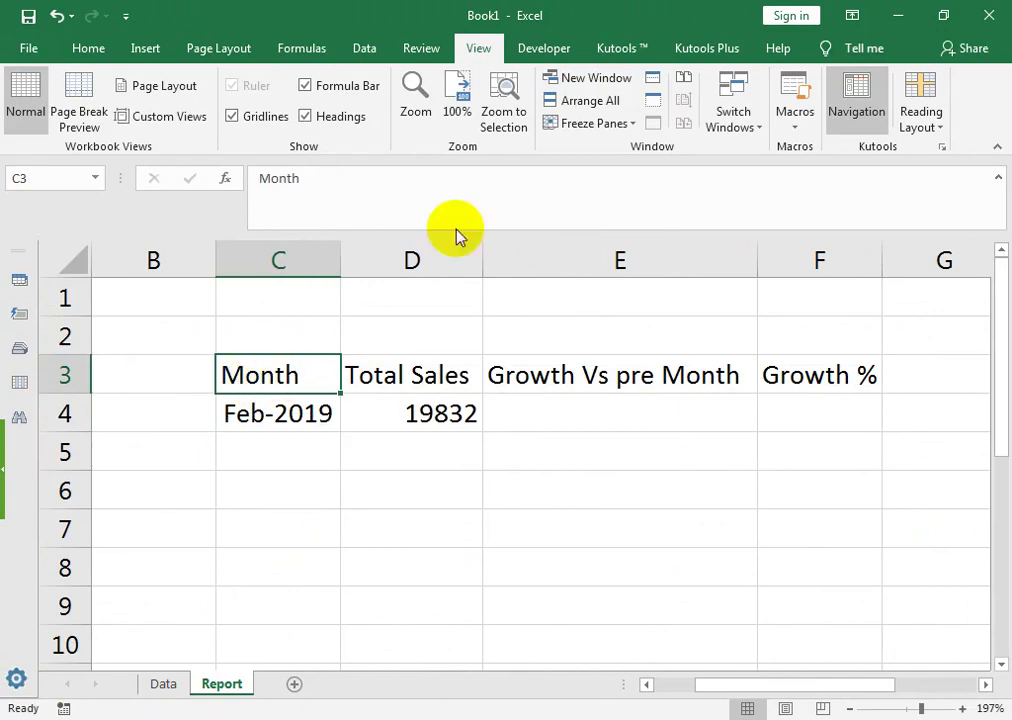
click(400, 52)
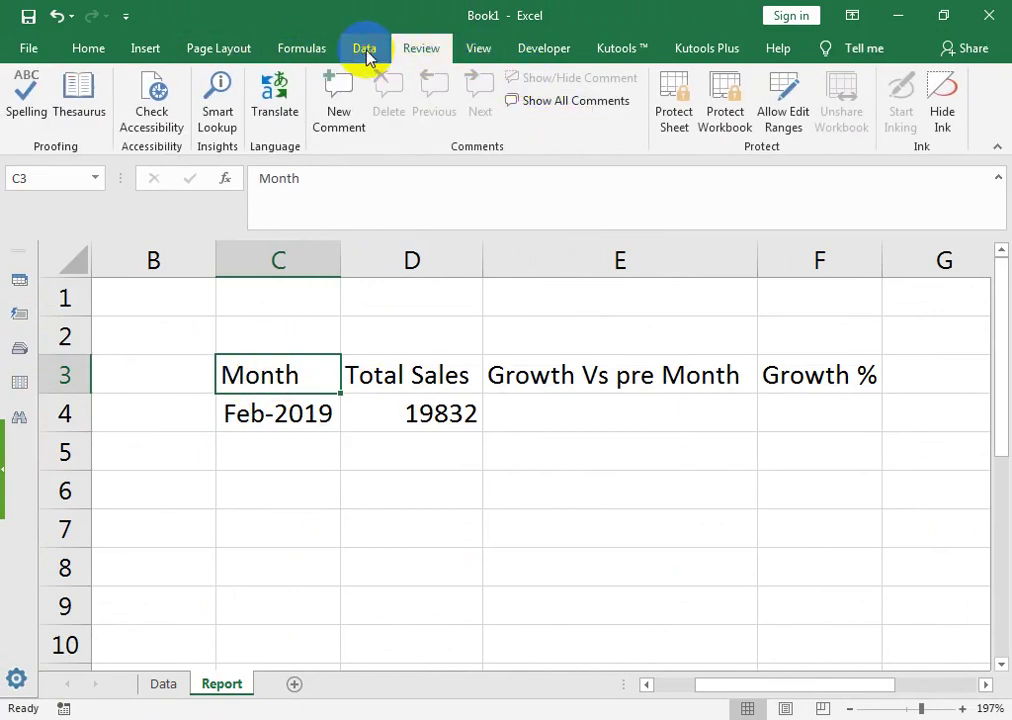
click(366, 52)
click(604, 124)
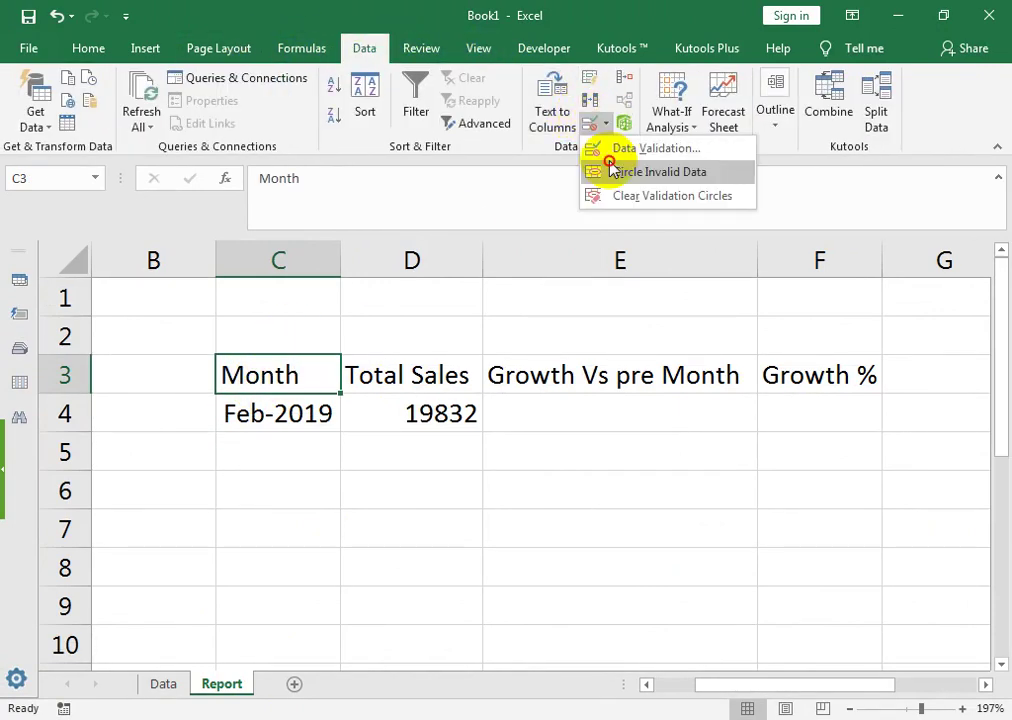
click(650, 148)
click(300, 463)
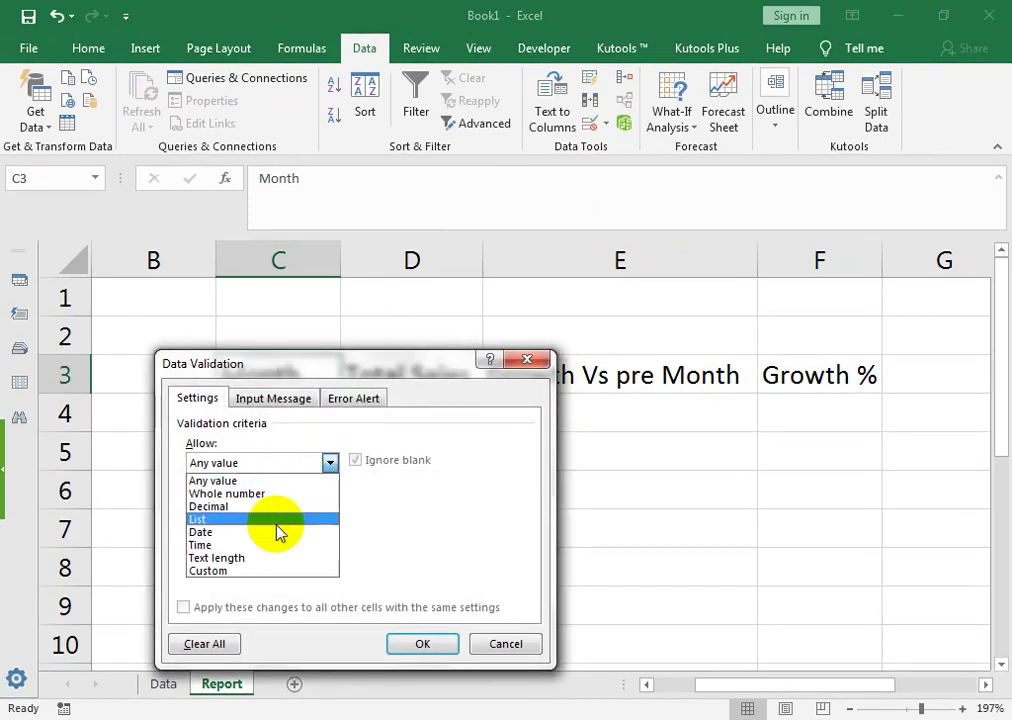
click(278, 520)
drag(305, 362, 597, 235)
click(506, 413)
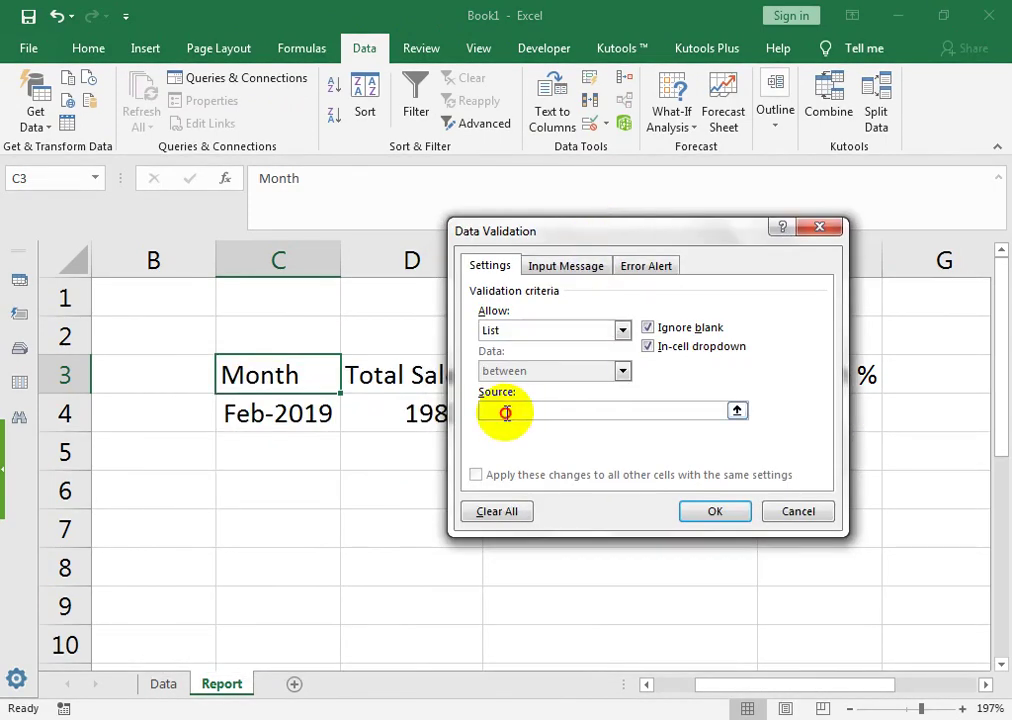
click(163, 686)
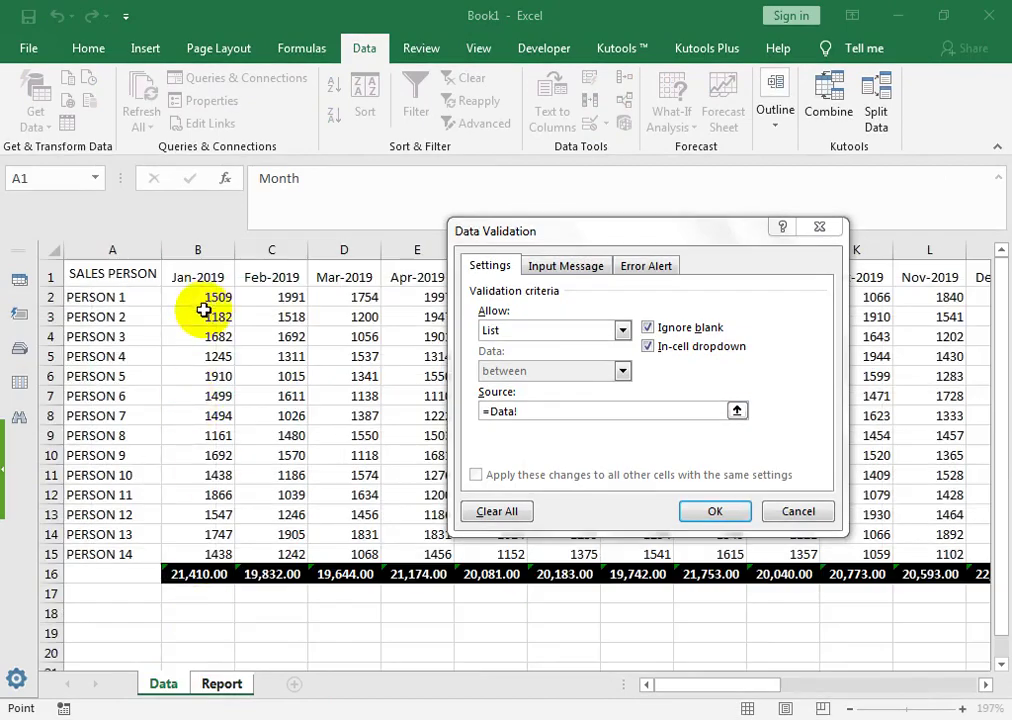
drag(200, 283, 1005, 268)
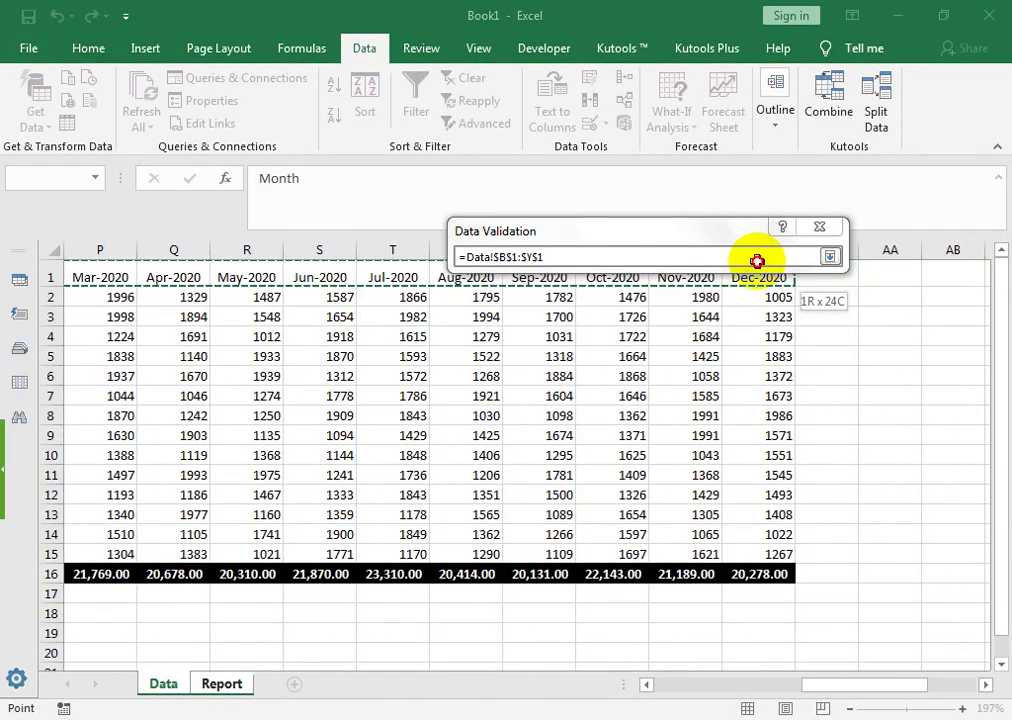
drag(1005, 268, 760, 268)
click(708, 514)
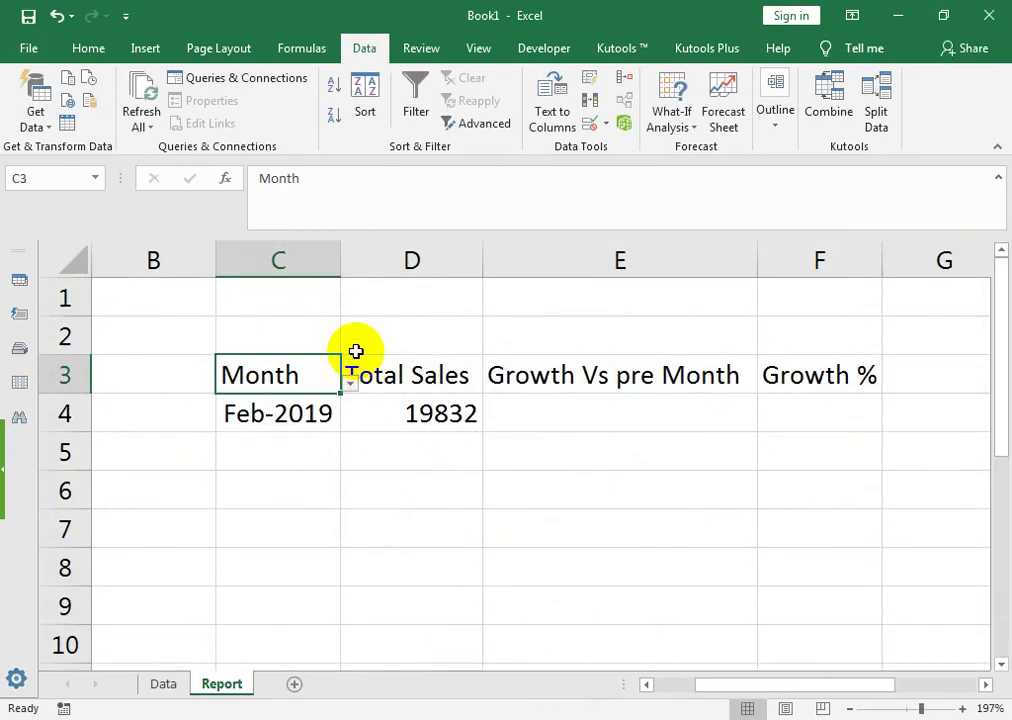
Test C3's new month dropdown by picking Apr-2019.
click(351, 383)
click(305, 489)
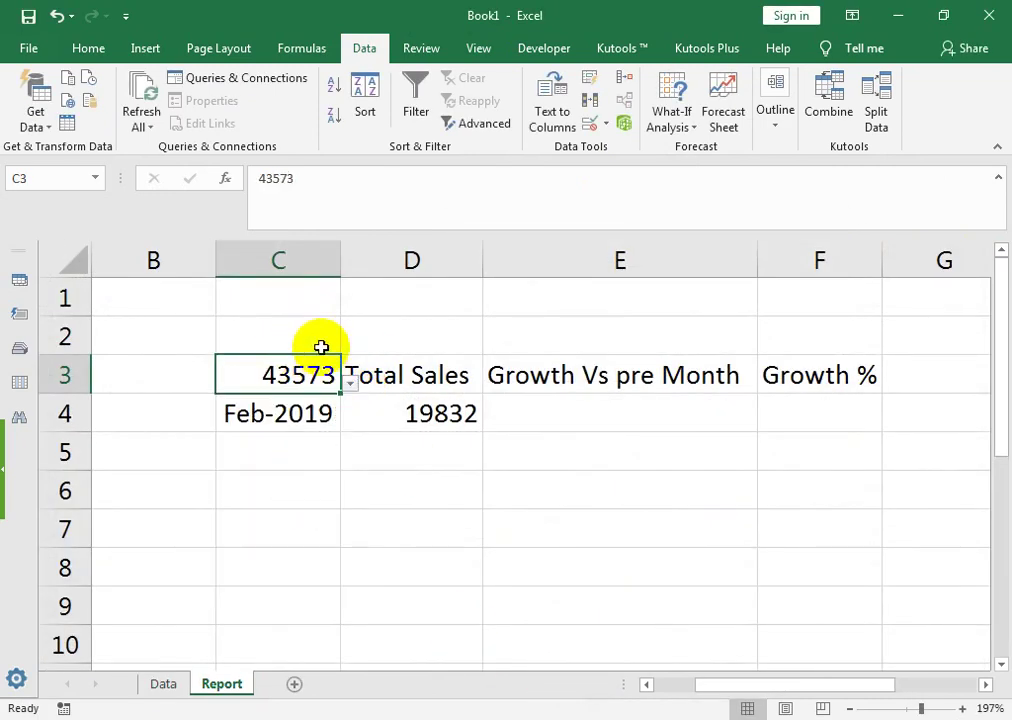
click(351, 383)
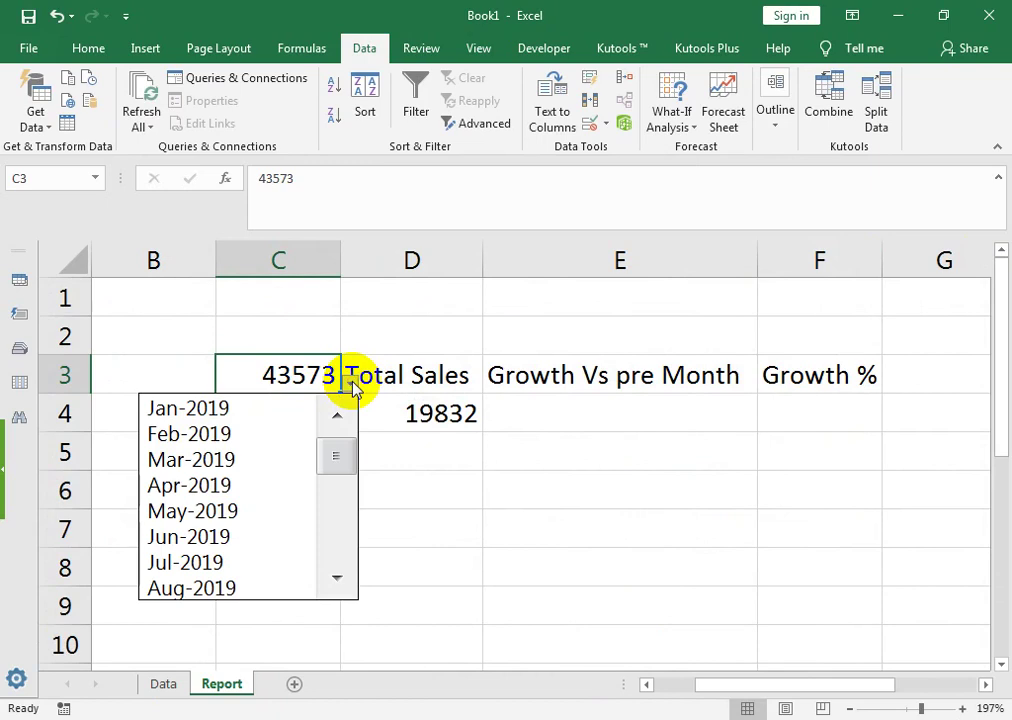
click(395, 490)
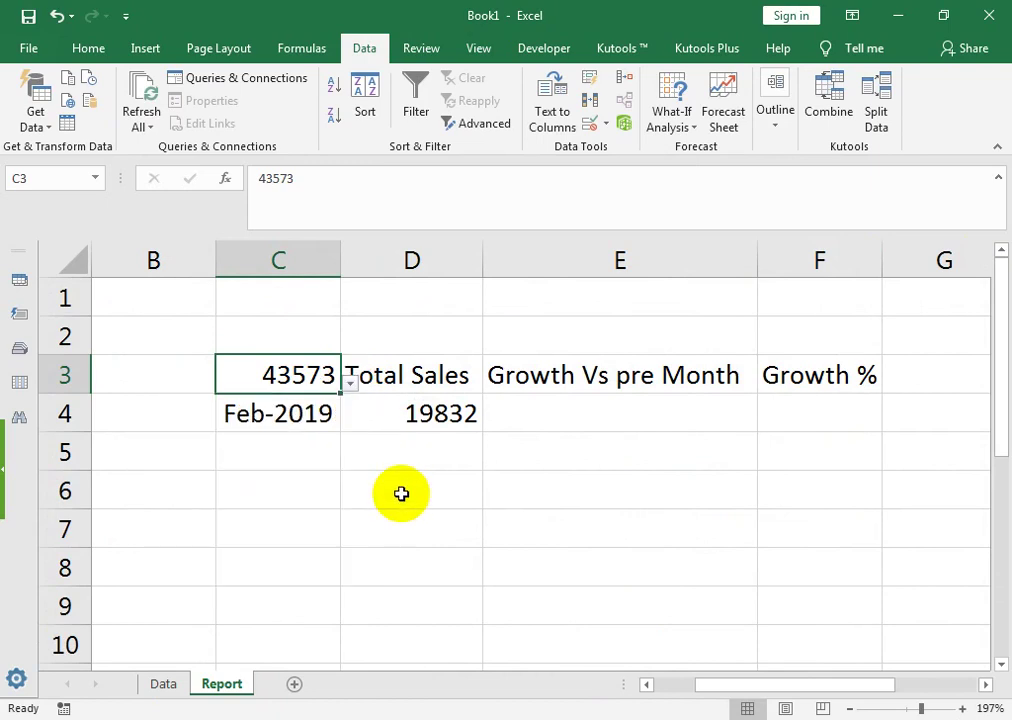
Add the month-list data validation dropdown to C4, sourced from the Data sheet headers.
click(284, 418)
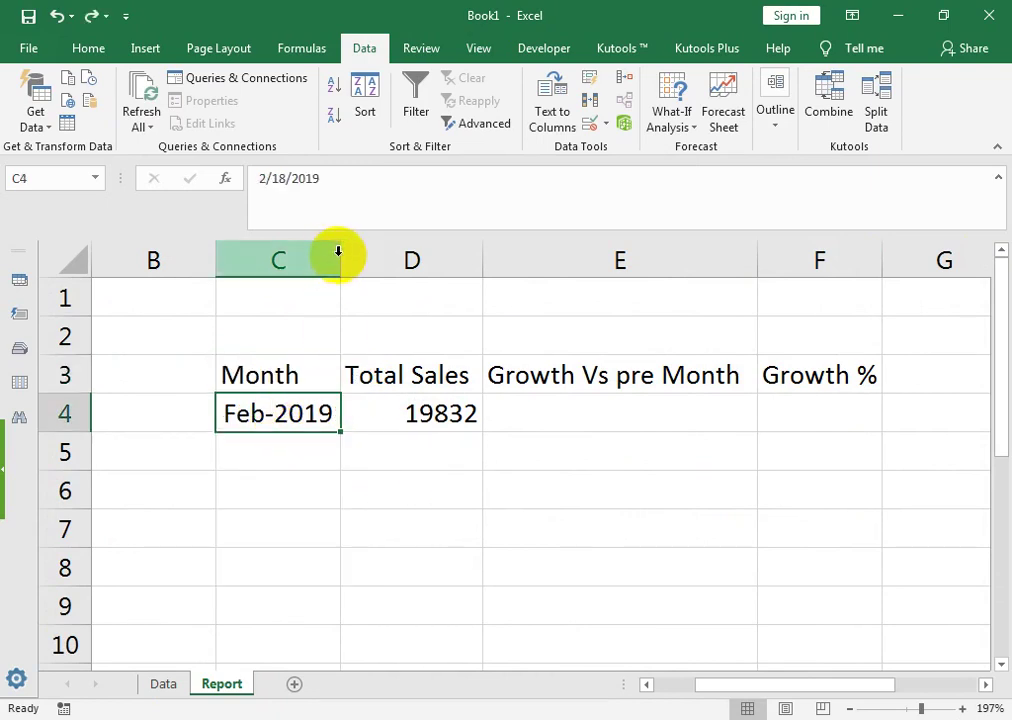
click(606, 125)
click(650, 86)
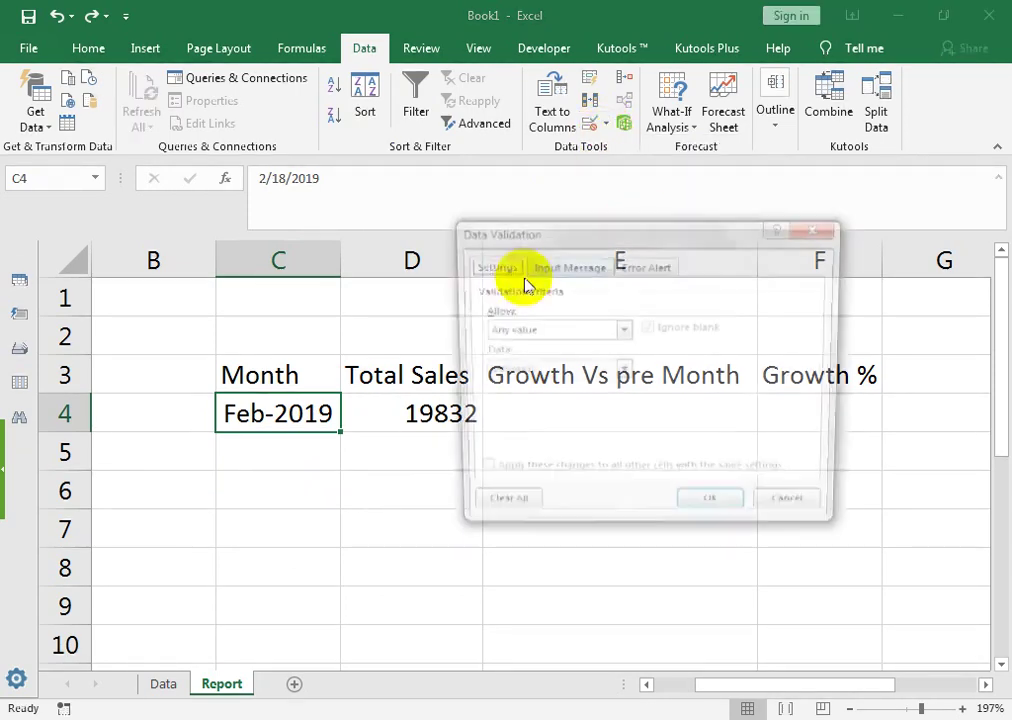
click(520, 340)
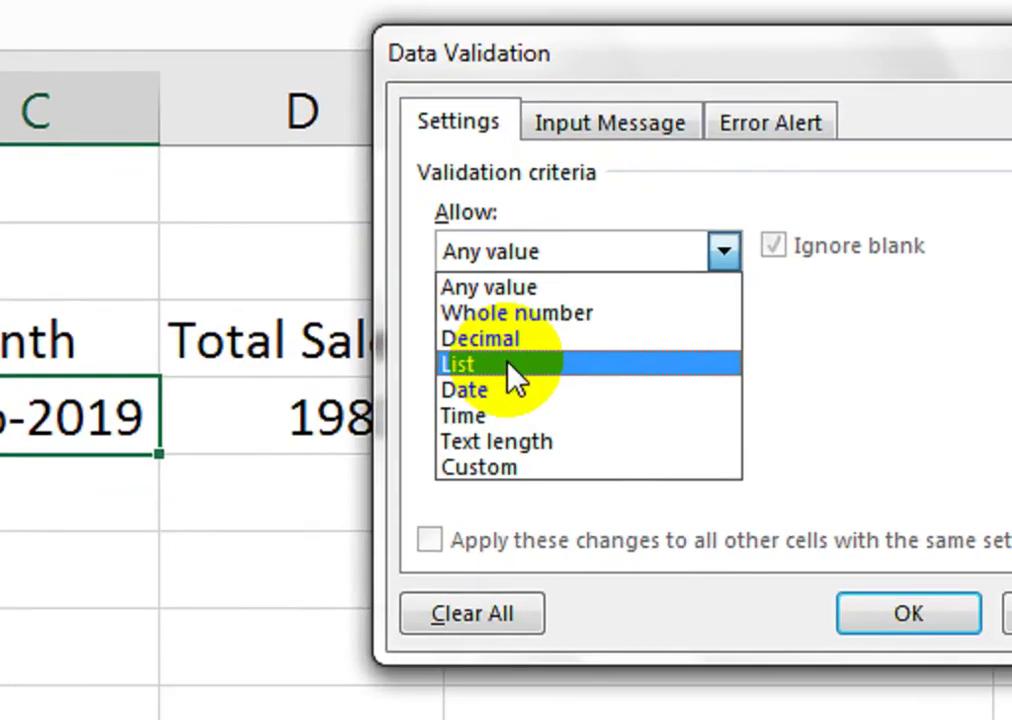
click(515, 387)
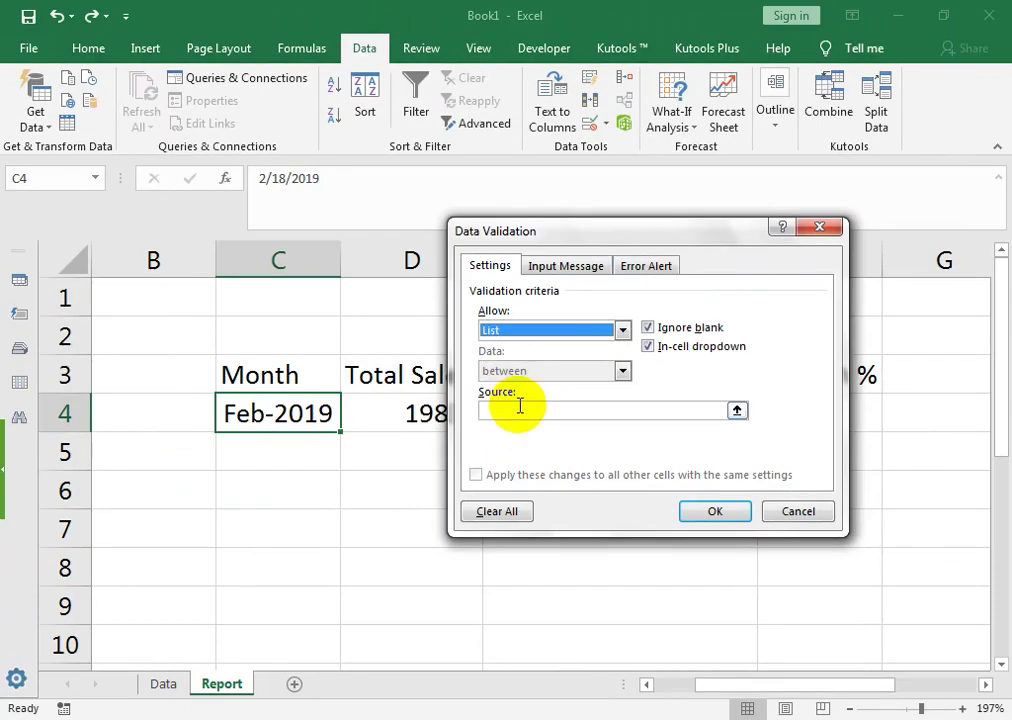
click(519, 405)
click(158, 683)
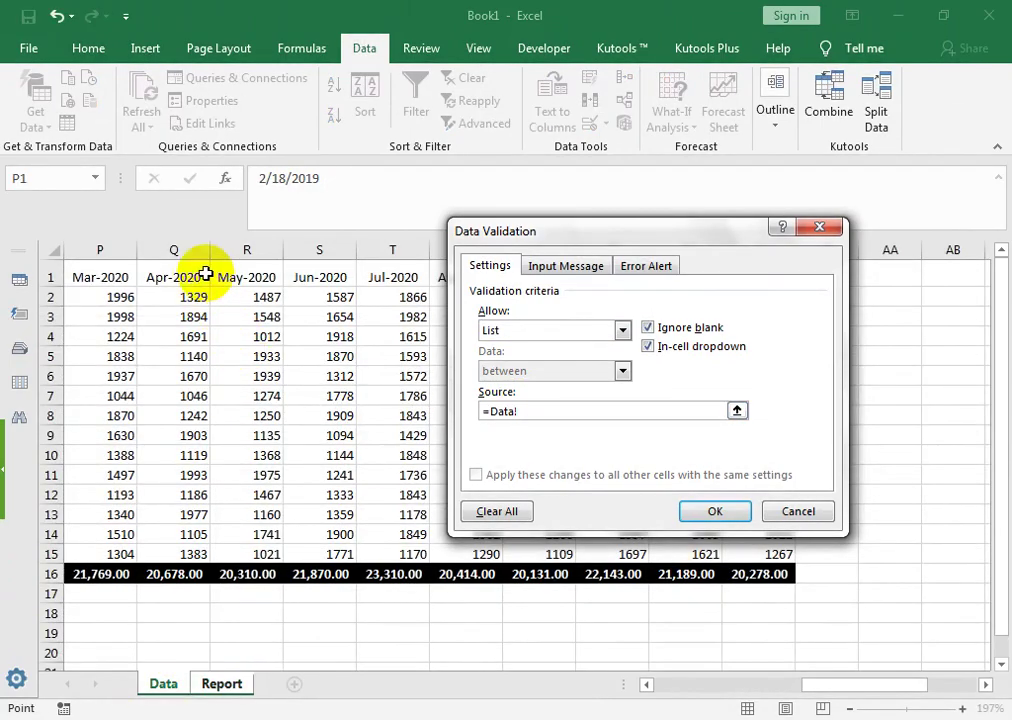
drag(140, 274, 200, 280)
drag(100, 277, 11, 266)
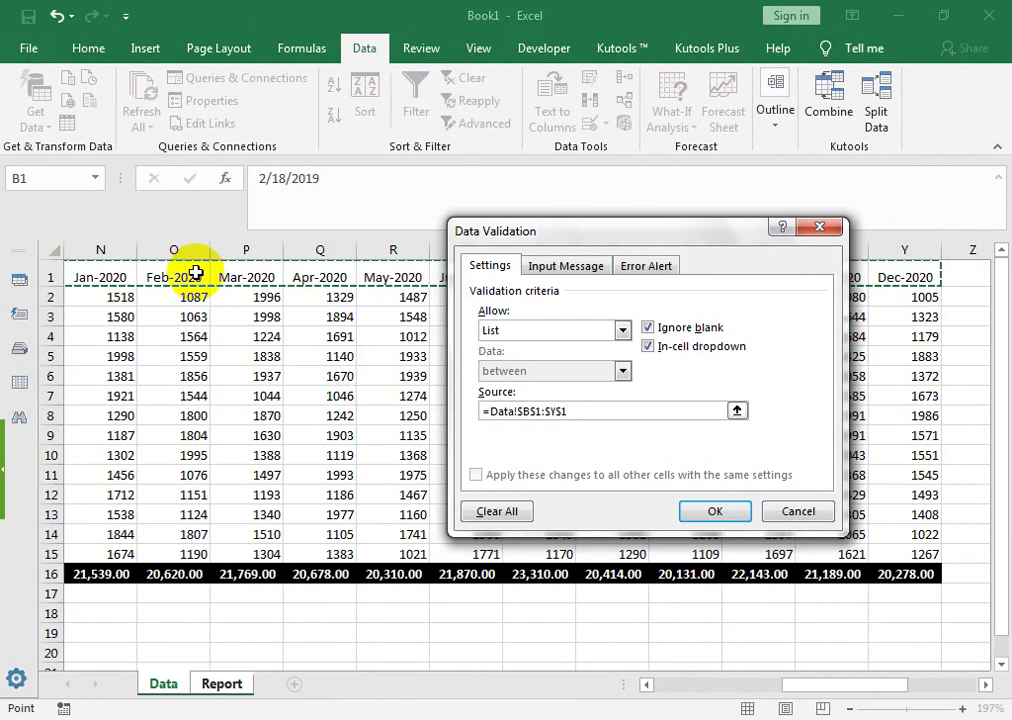
click(714, 513)
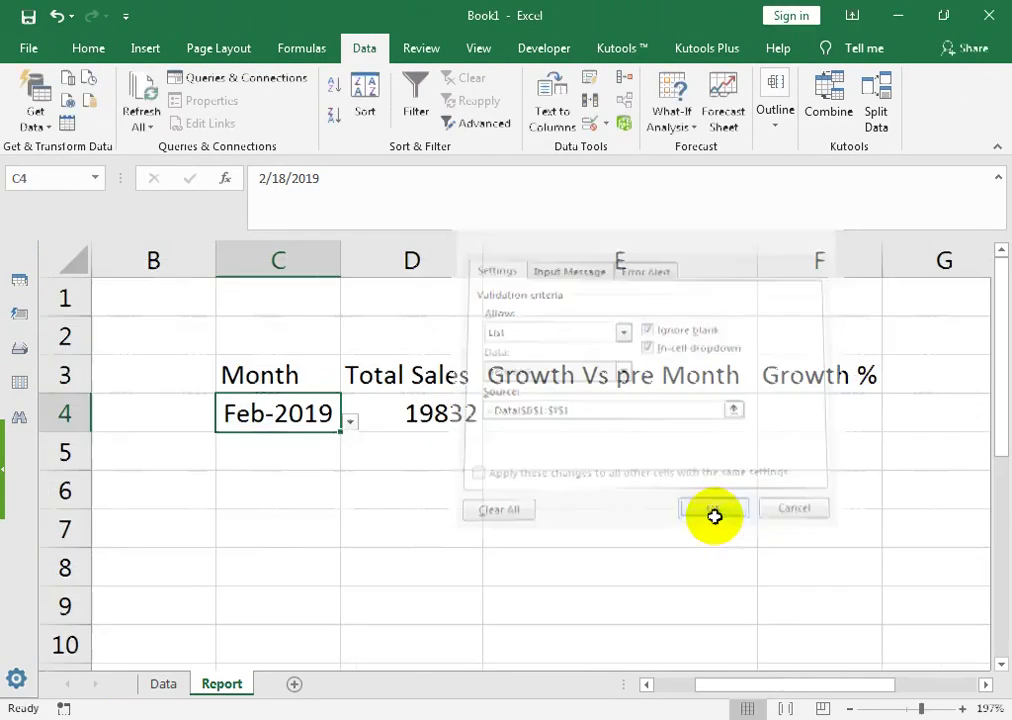
Test C4's dropdown with May-2019 and Aug-2019, widen column C, and return to Jan-2019.
click(350, 421)
click(291, 516)
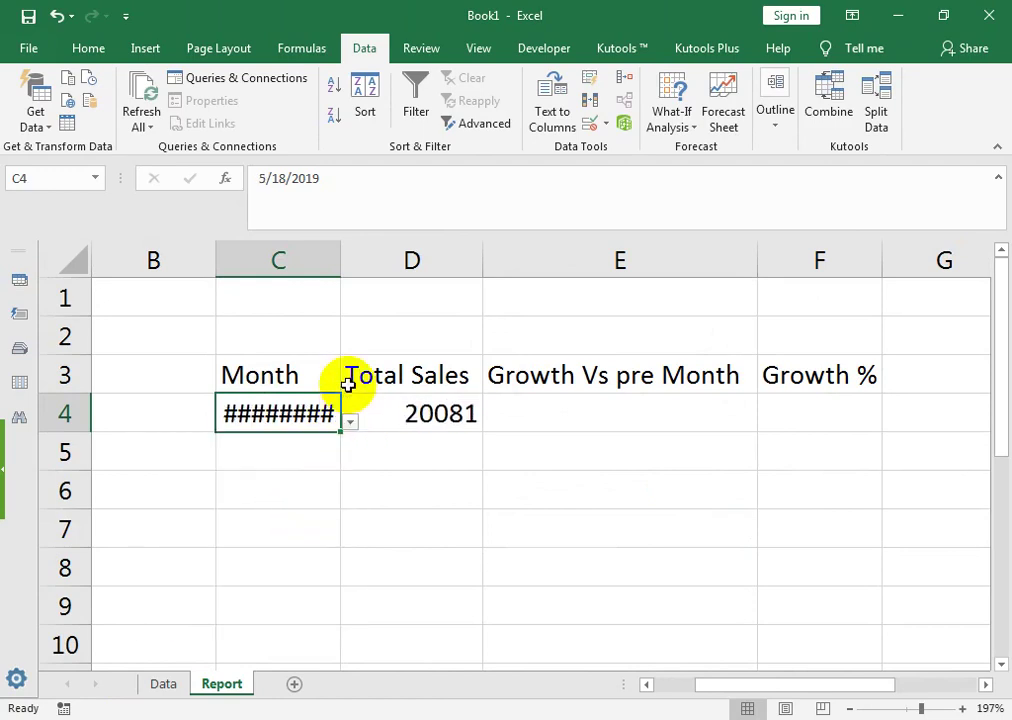
double_click(341, 260)
click(355, 421)
click(273, 533)
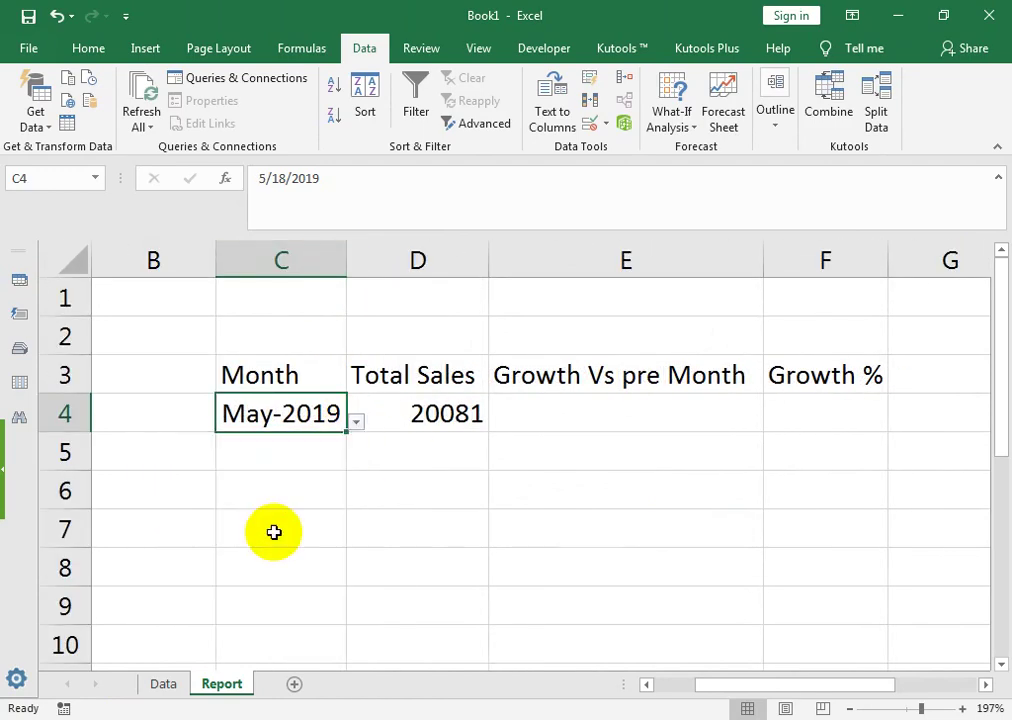
click(355, 421)
scroll(361, 479, up, 3)
click(264, 447)
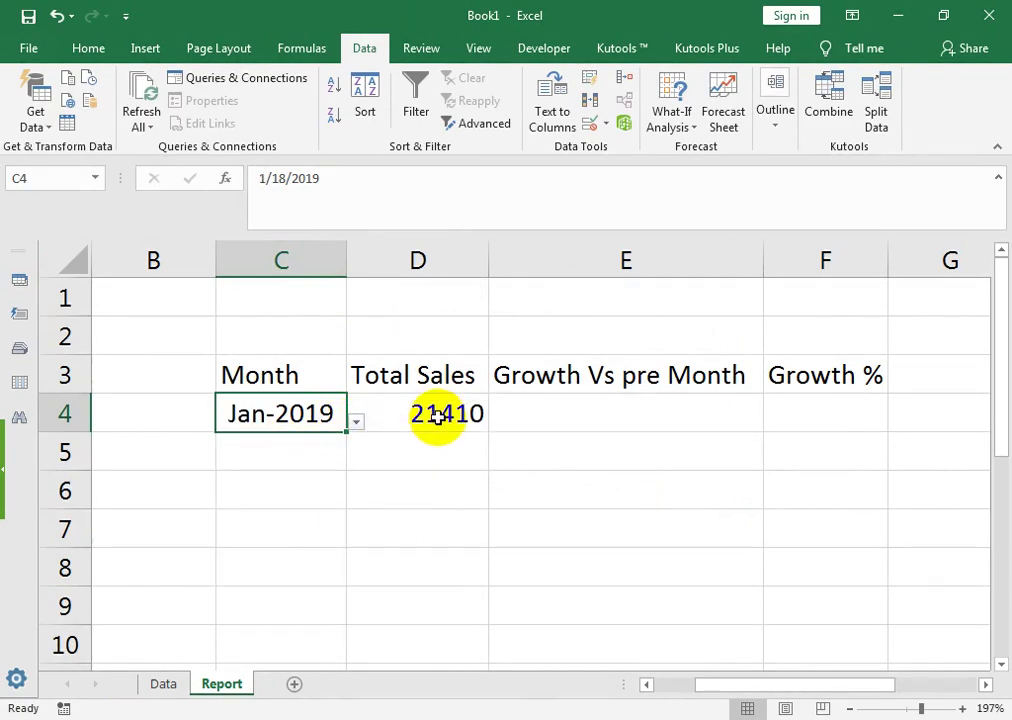
Copy D4's SUM(OFFSET) Total Sales formula into E4.
click(457, 425)
click(560, 412)
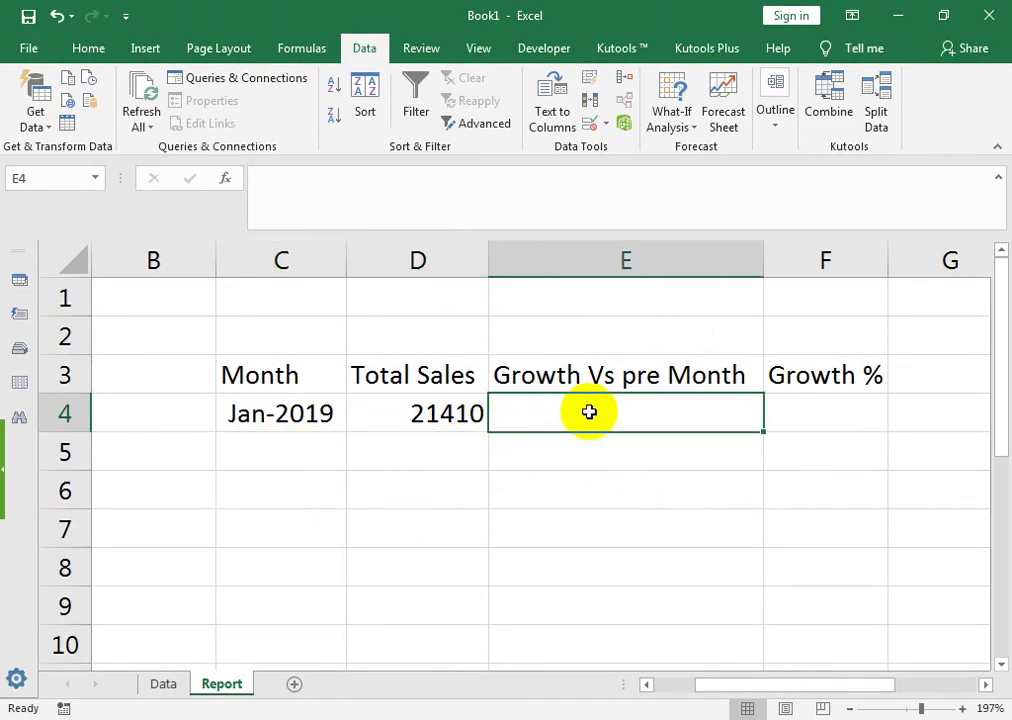
click(479, 413)
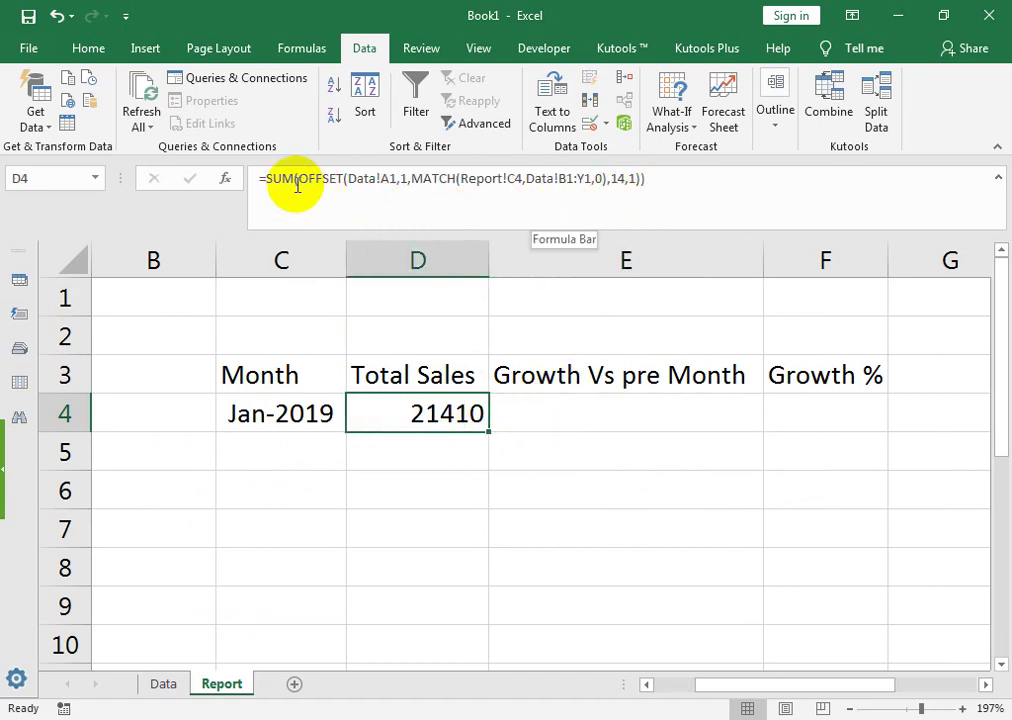
click(405, 178)
key(ctrl+a)
key(ctrl+c)
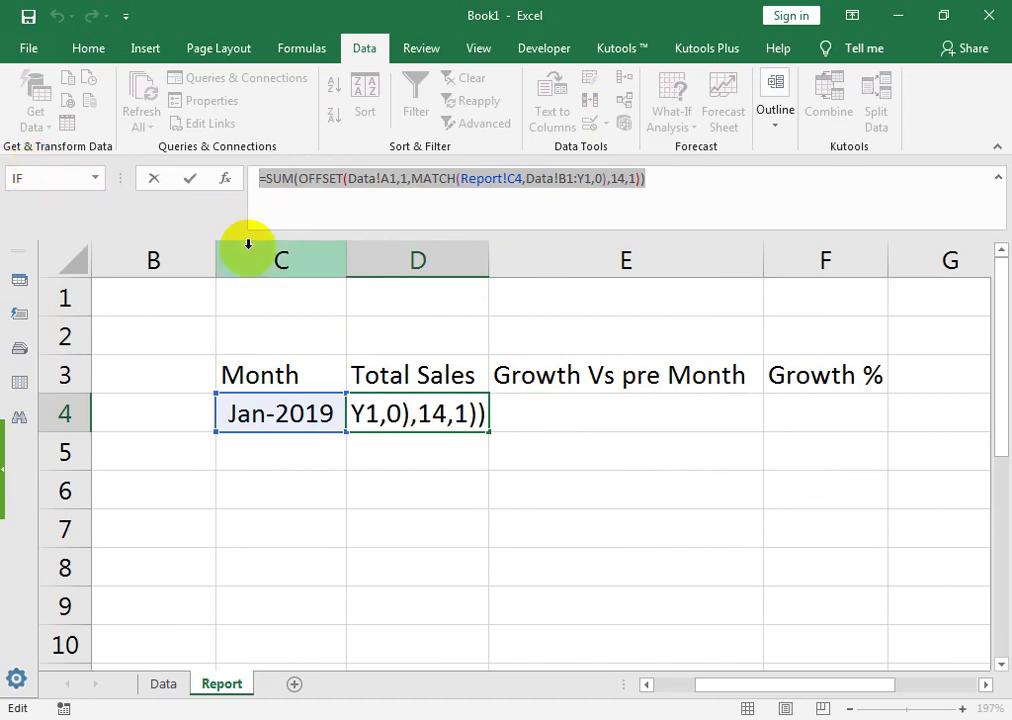
click(563, 410)
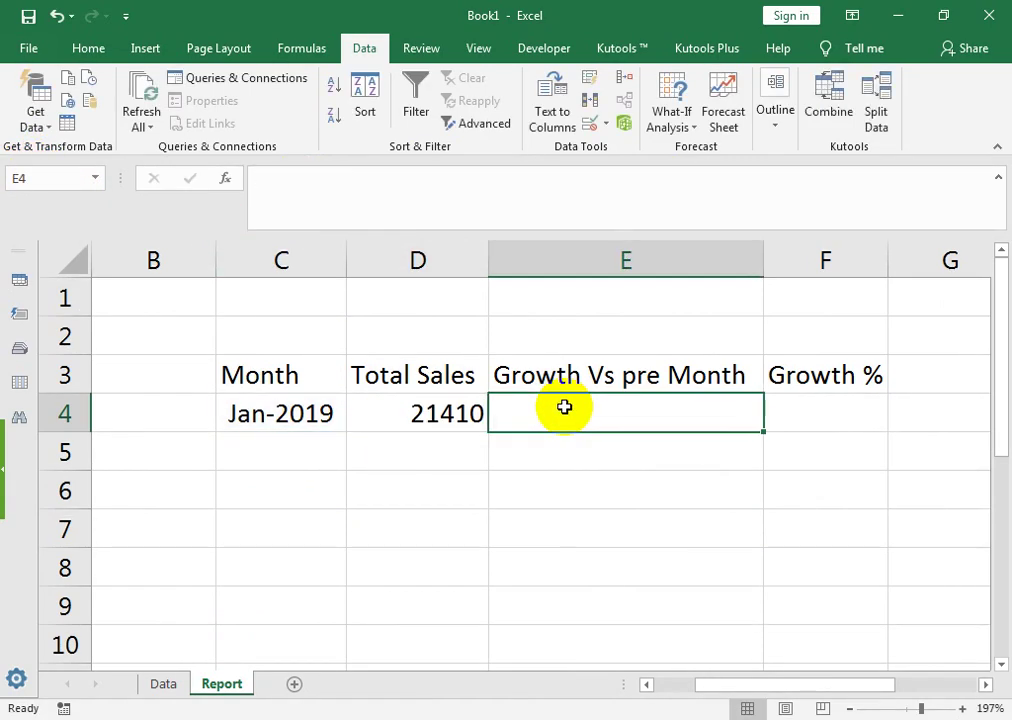
key(ctrl+v)
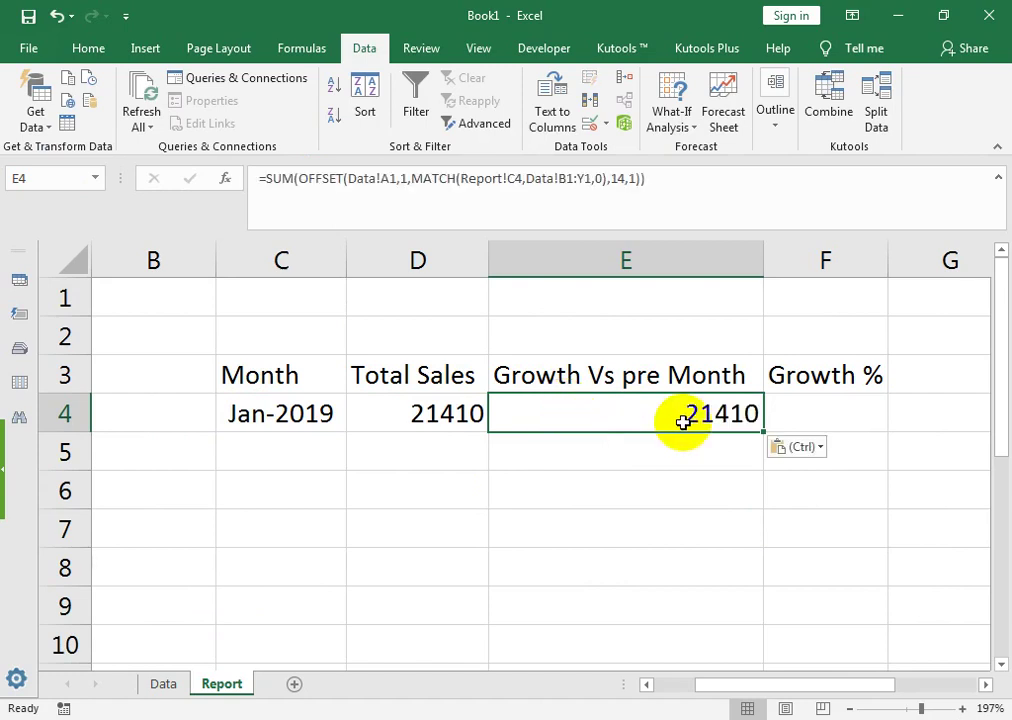
Change E4's MATCH lookup value to EDATE(C4,-1) to total the previous month.
double_click(682, 420)
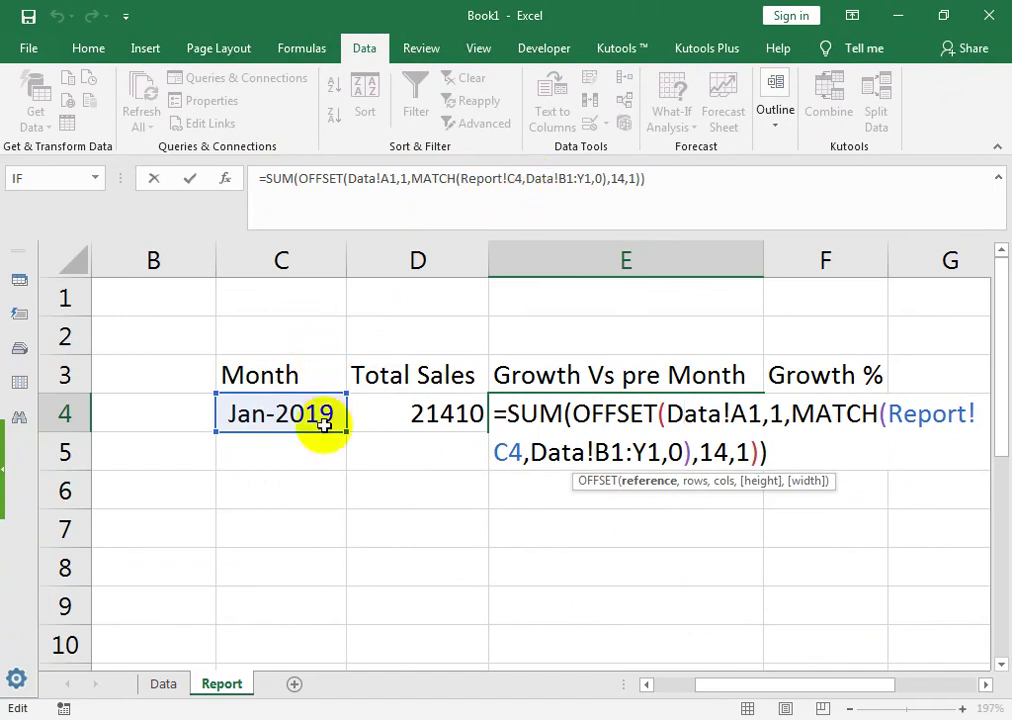
drag(523, 180, 459, 179)
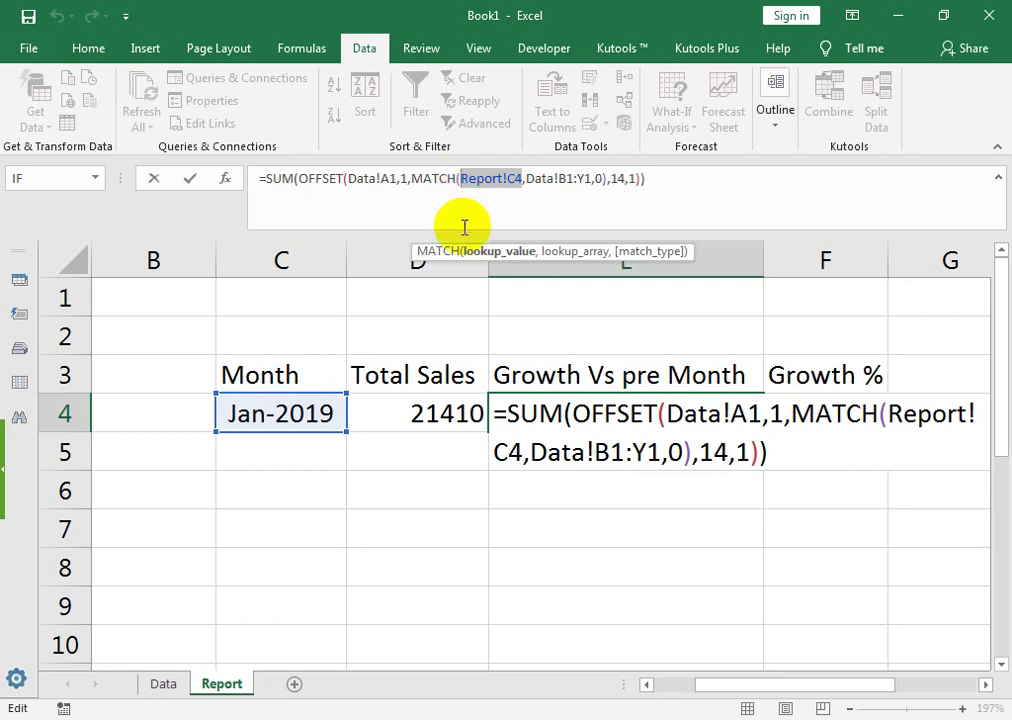
text(e)
key(BackSpace)
text(W)
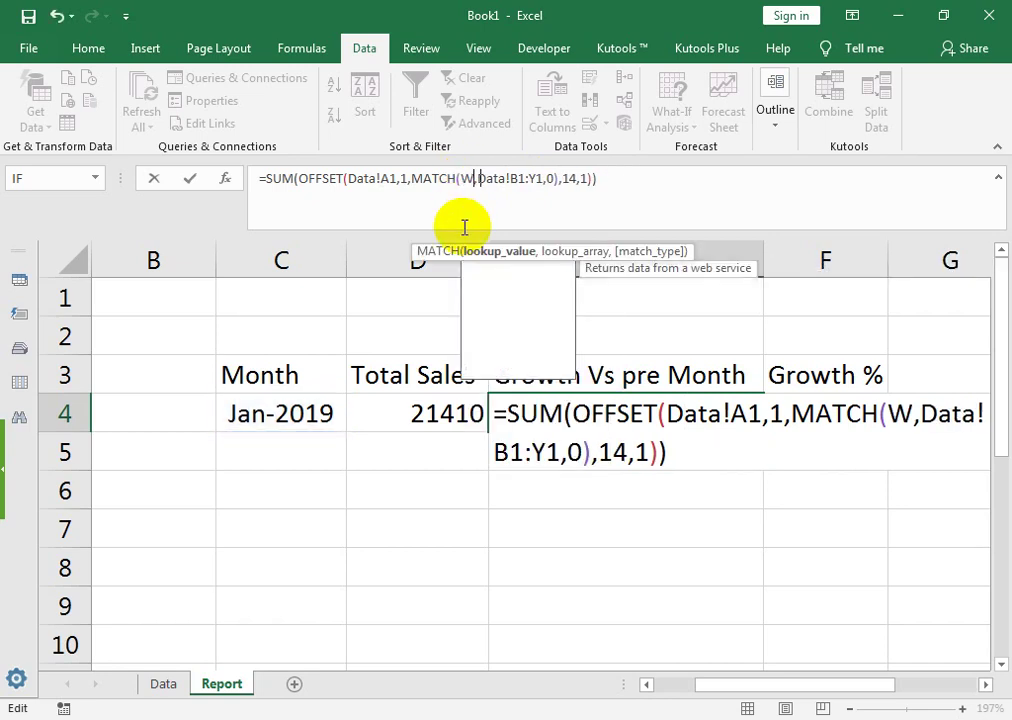
text(S)
key(BackSpace)
key(BackSpace)
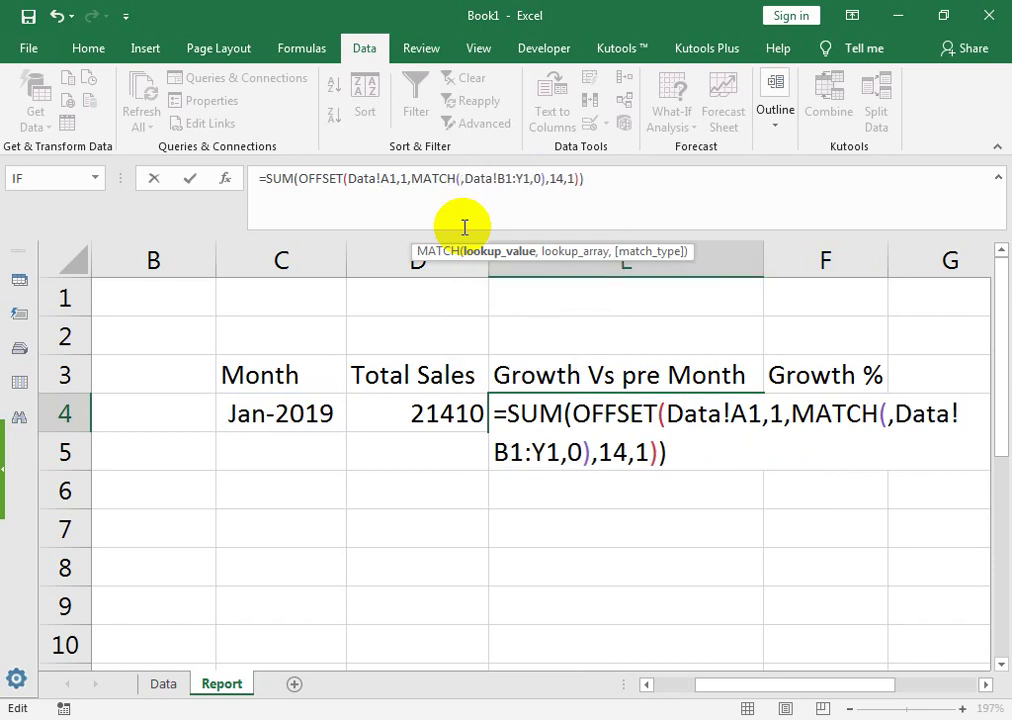
text(ED)
key(Tab)
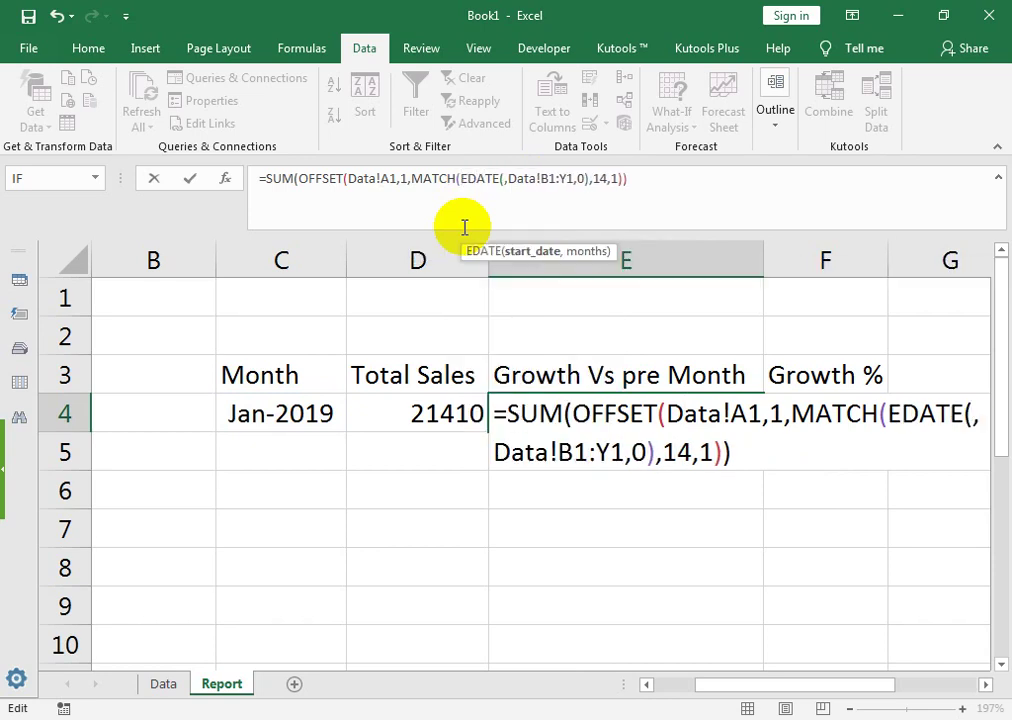
click(293, 408)
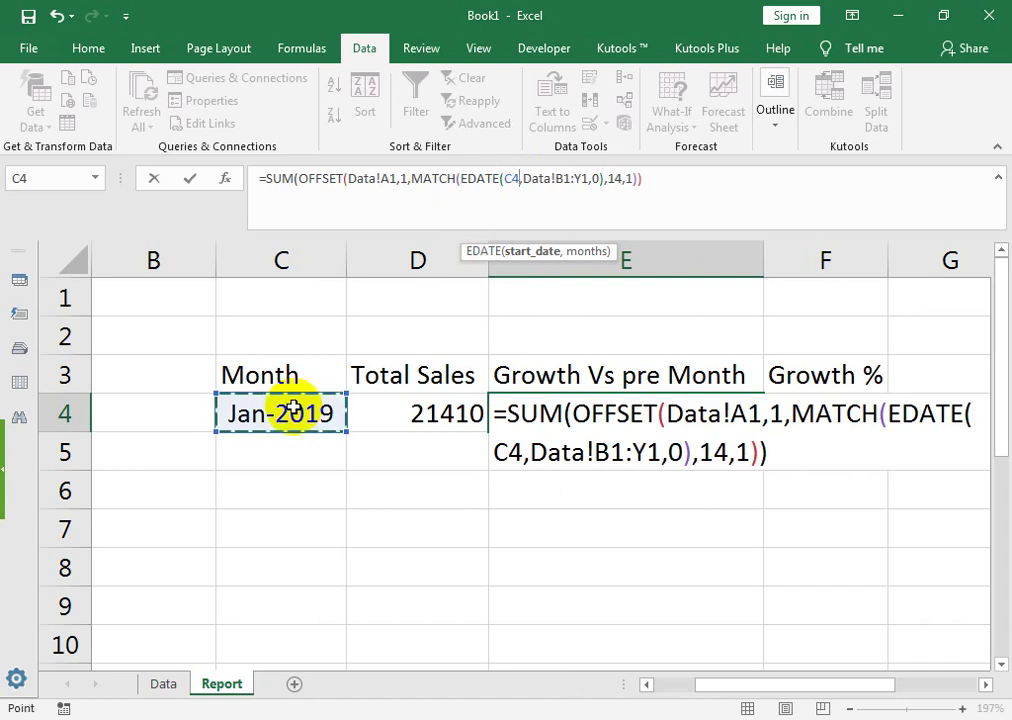
text(,)
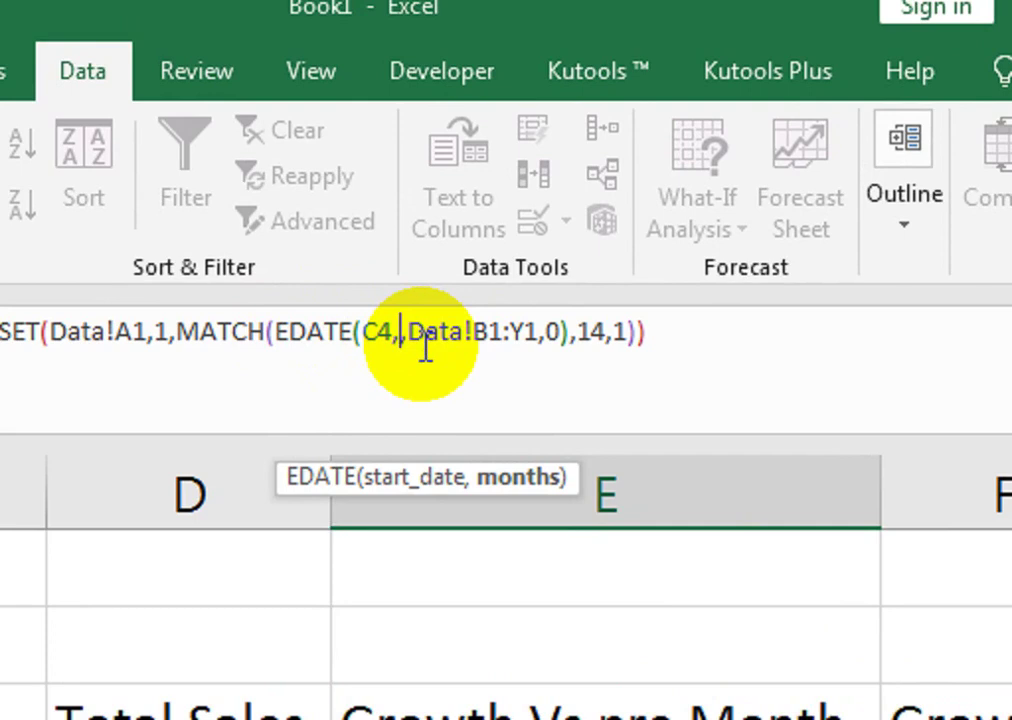
text(-1)
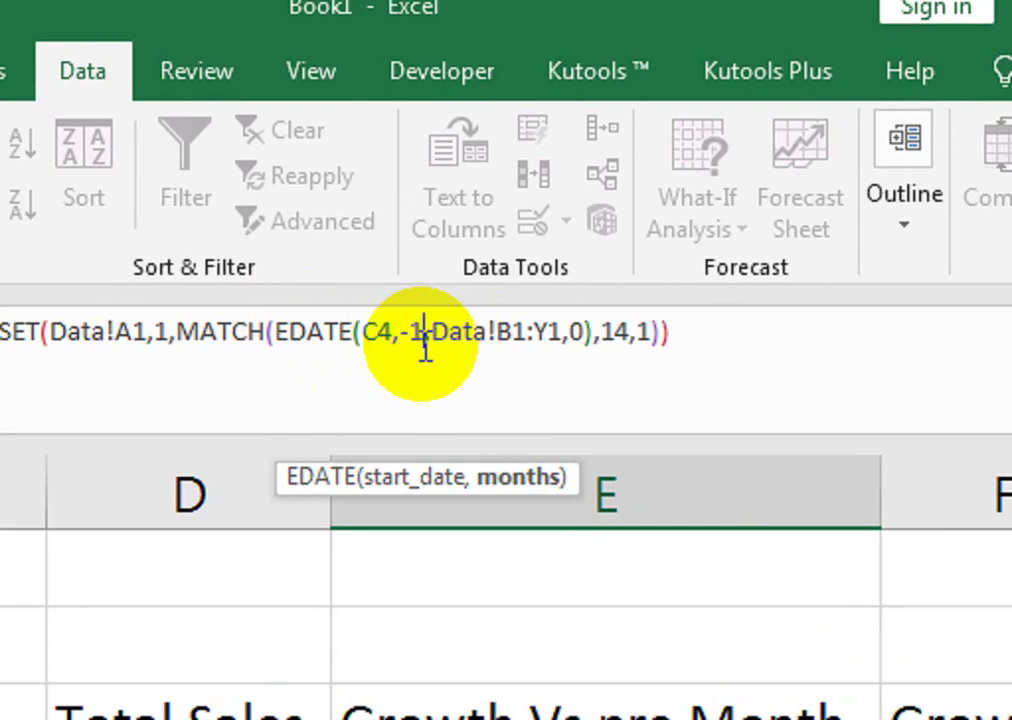
text(,)
key(Return)
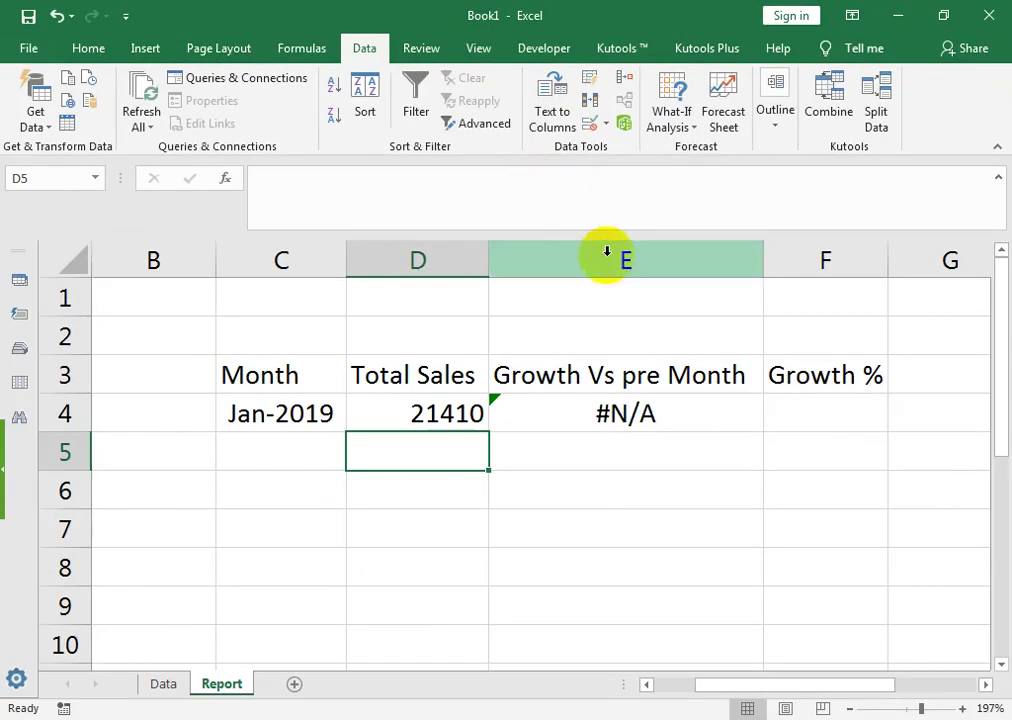
Check E4's new formula and the dates stored in the Data sheet's month headers.
click(585, 415)
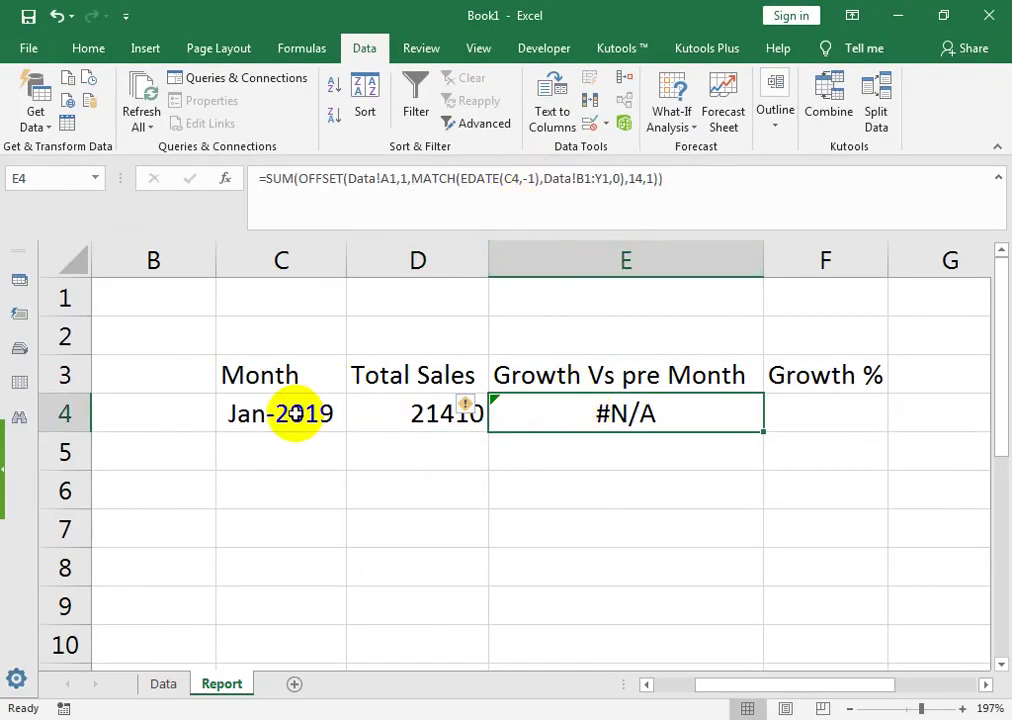
click(165, 683)
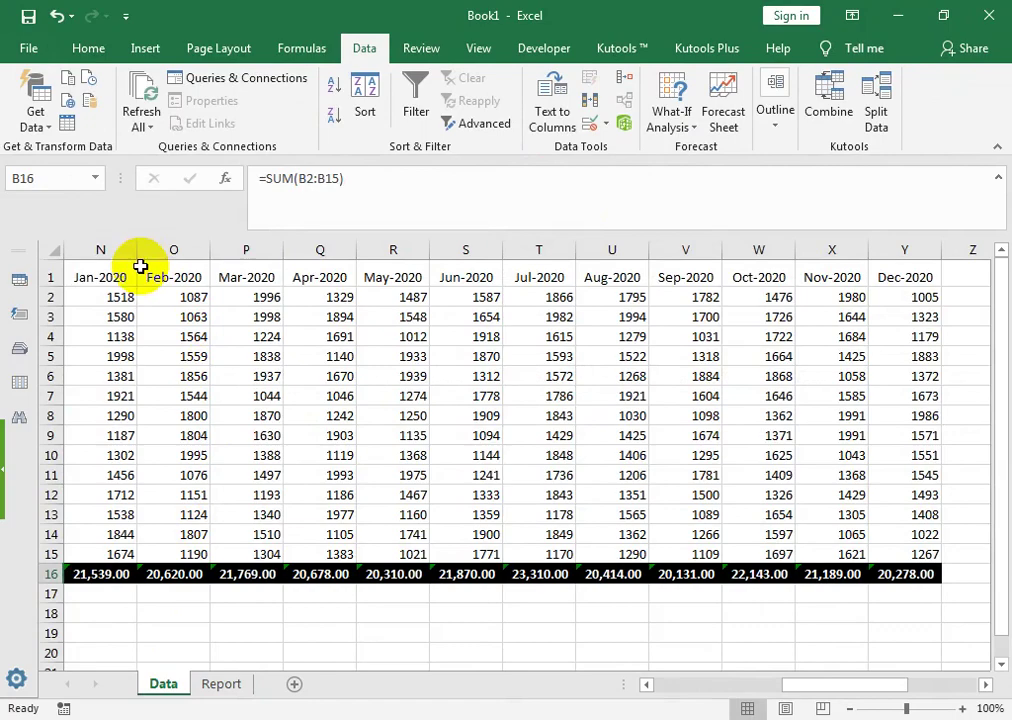
drag(135, 275, 157, 285)
click(129, 279)
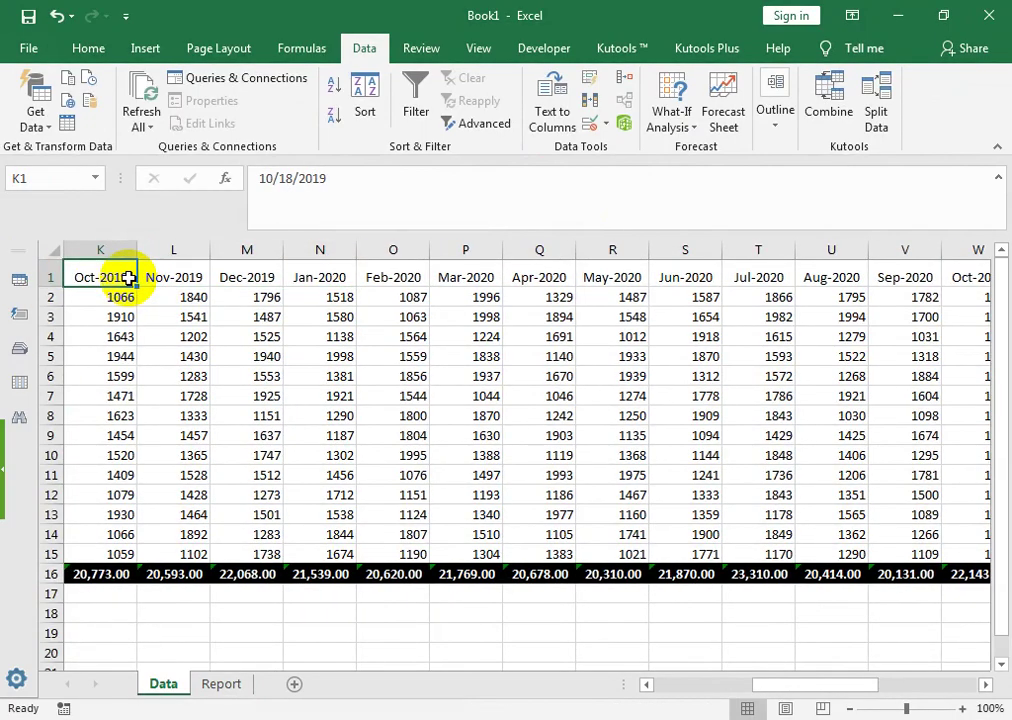
key(ctrl+Home)
click(187, 277)
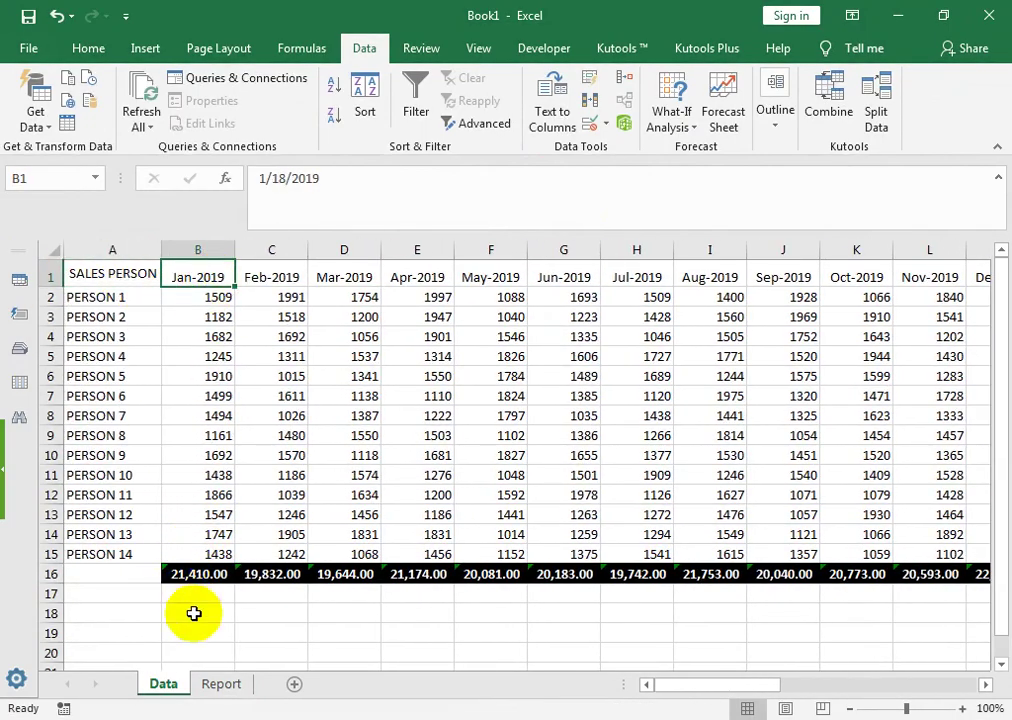
click(221, 683)
Pick Feb-2019 from C4's dropdown and confirm E4 shows January's 21410.
click(289, 436)
click(341, 418)
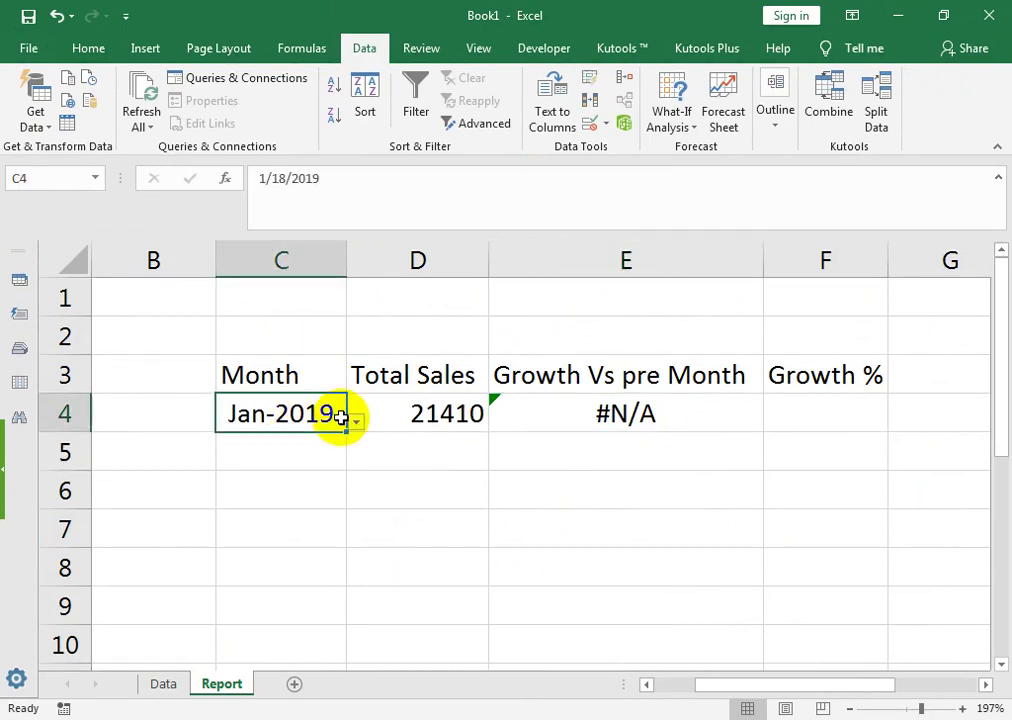
click(355, 421)
click(300, 481)
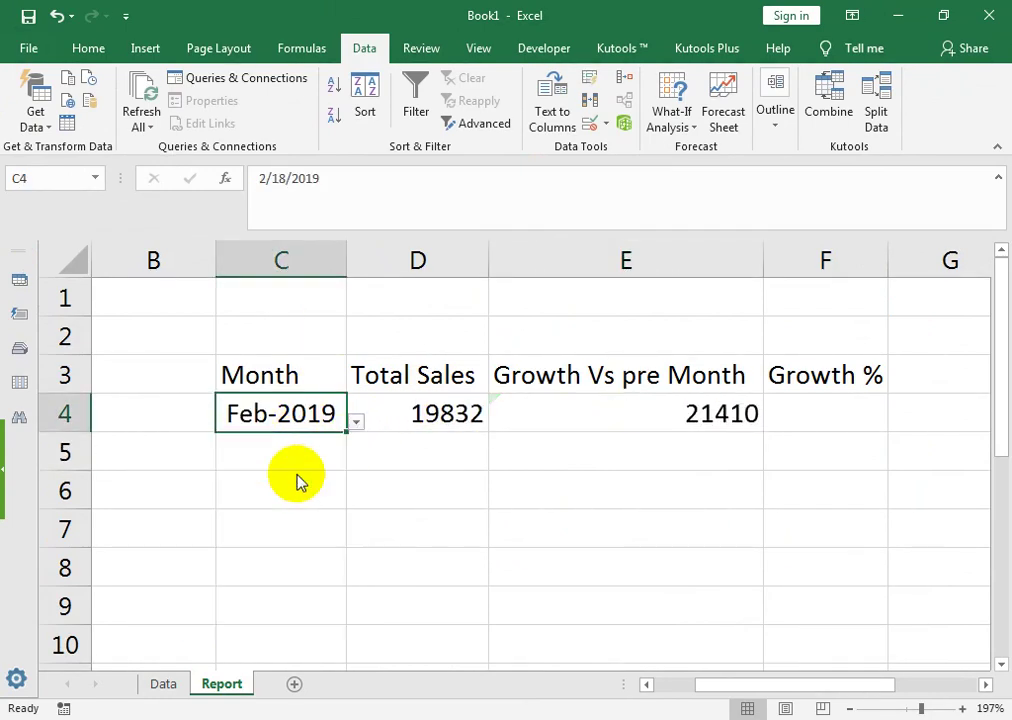
click(562, 413)
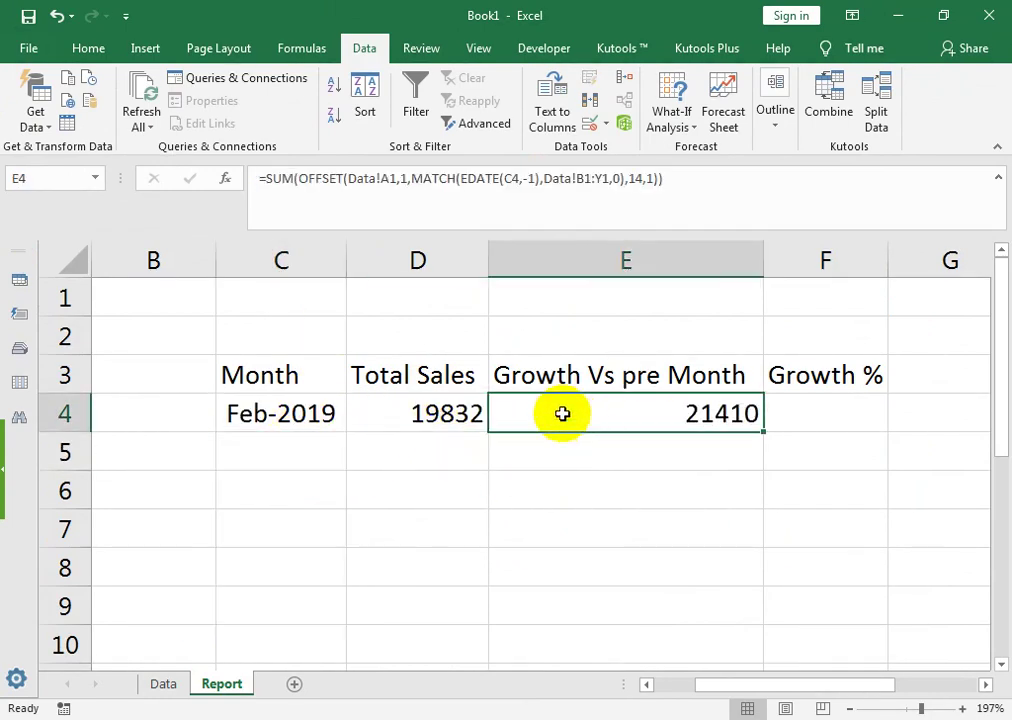
click(338, 413)
click(355, 421)
click(342, 453)
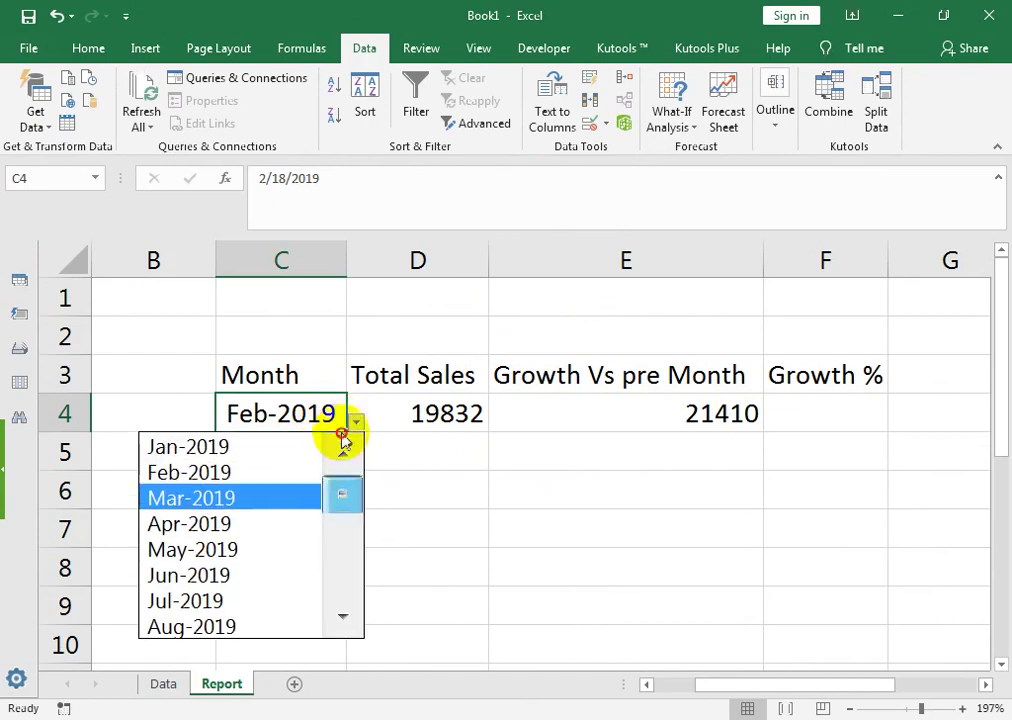
Set C4 back to Jan-2019 and wrap E4's formula in IFERROR(...,"") so it shows blank.
click(226, 446)
double_click(500, 413)
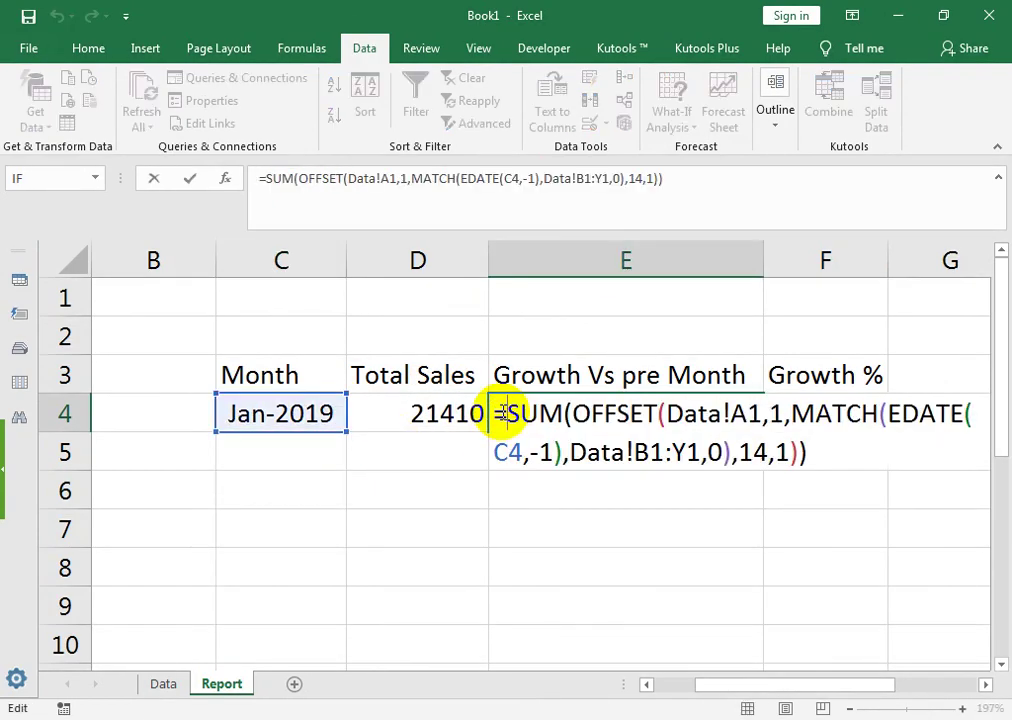
text(IFERROR()
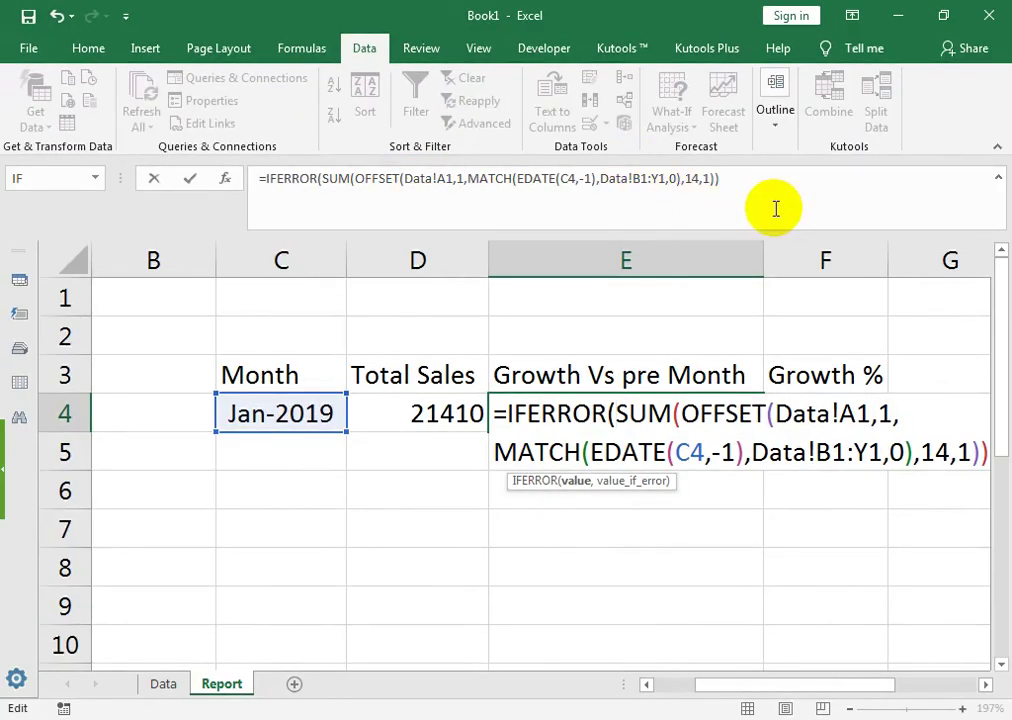
click(773, 190)
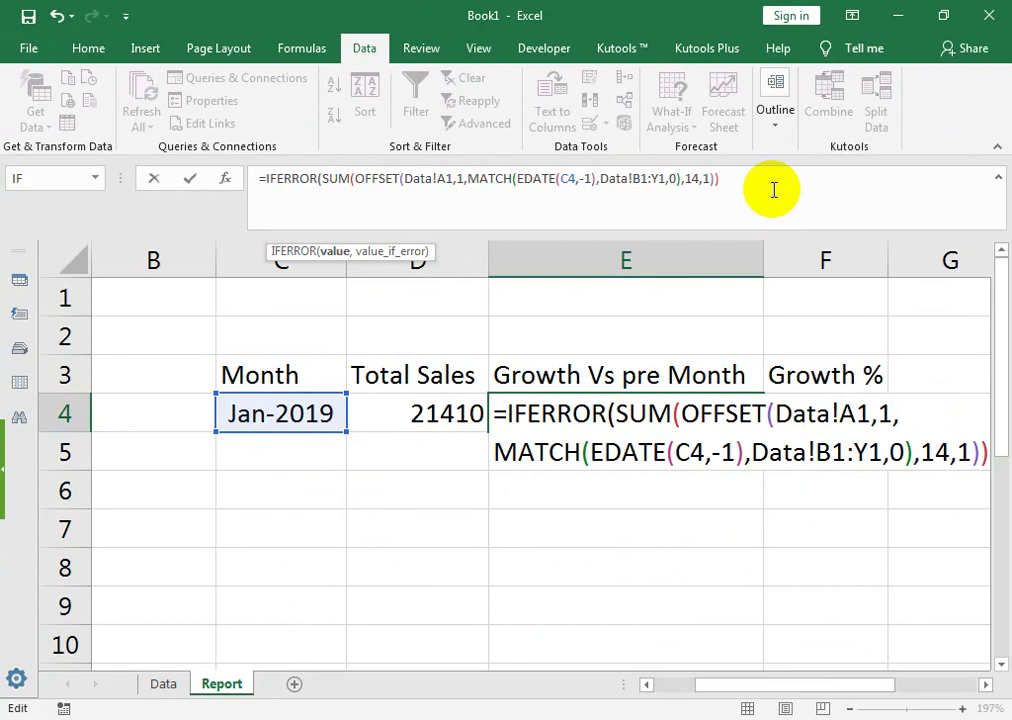
text())
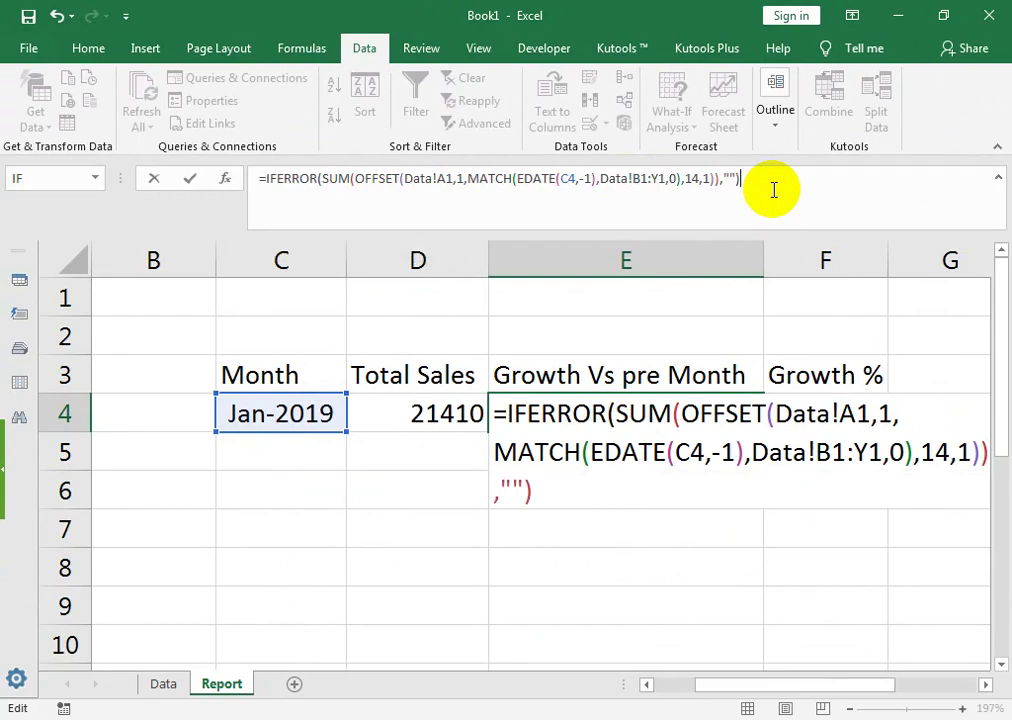
key(Return)
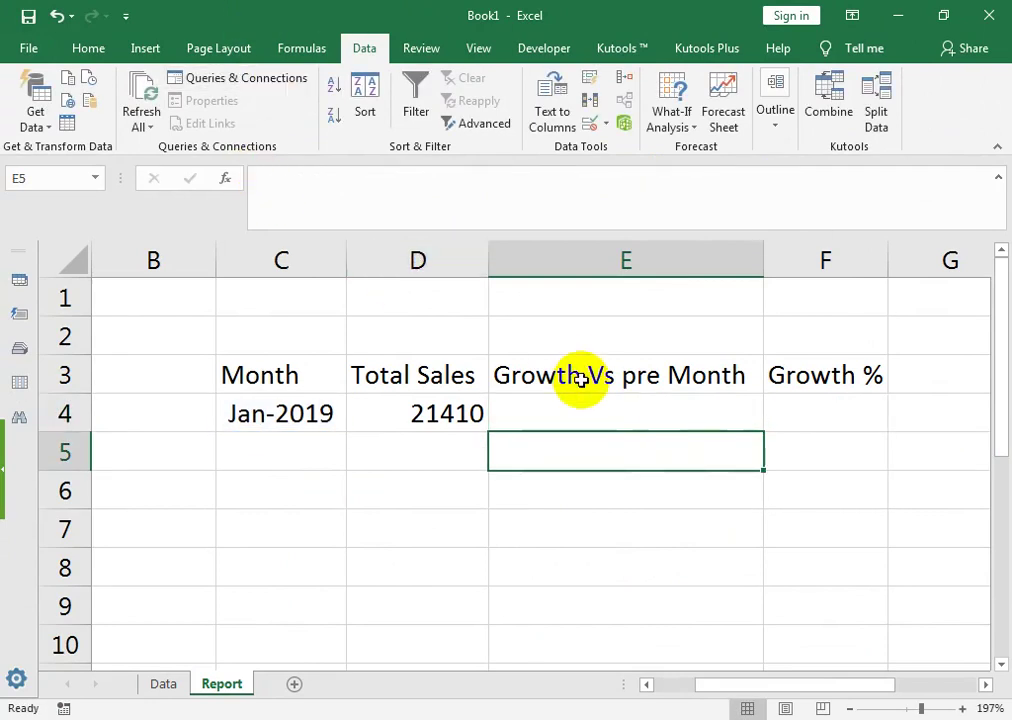
Enter the Growth % formula =E4/D4 in F4.
click(788, 409)
text(=)
click(725, 385)
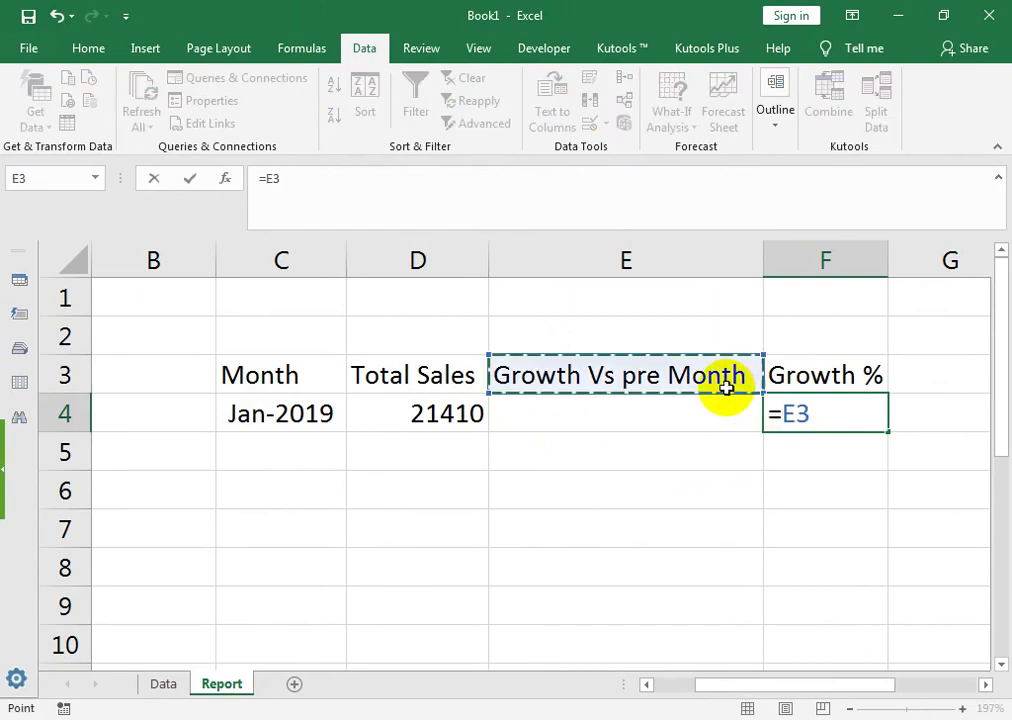
click(708, 418)
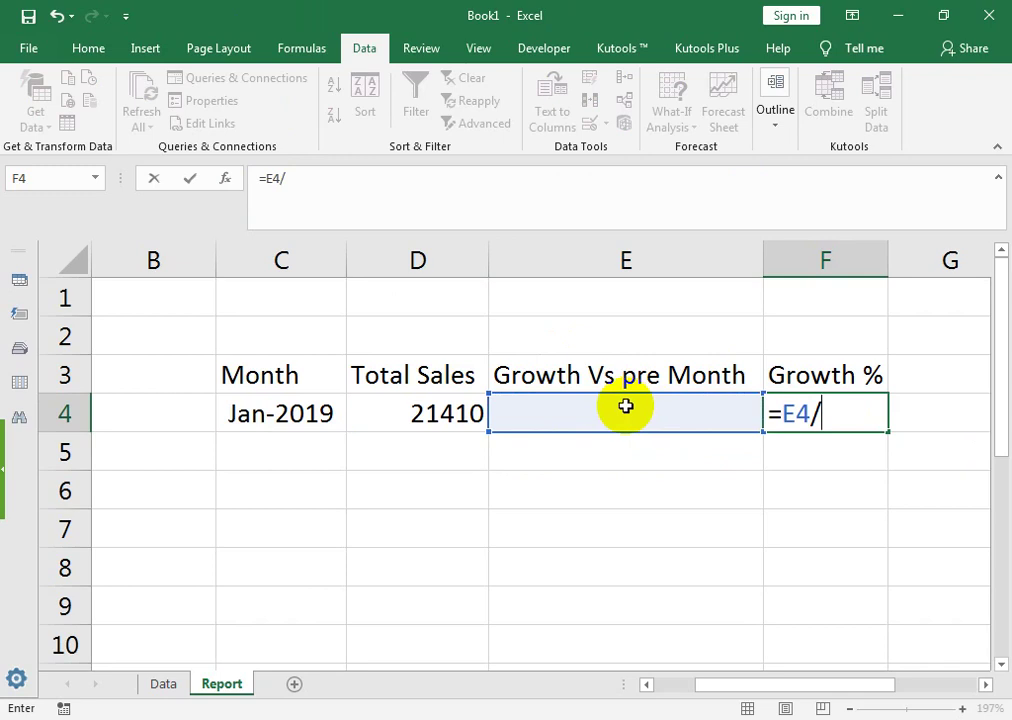
click(427, 404)
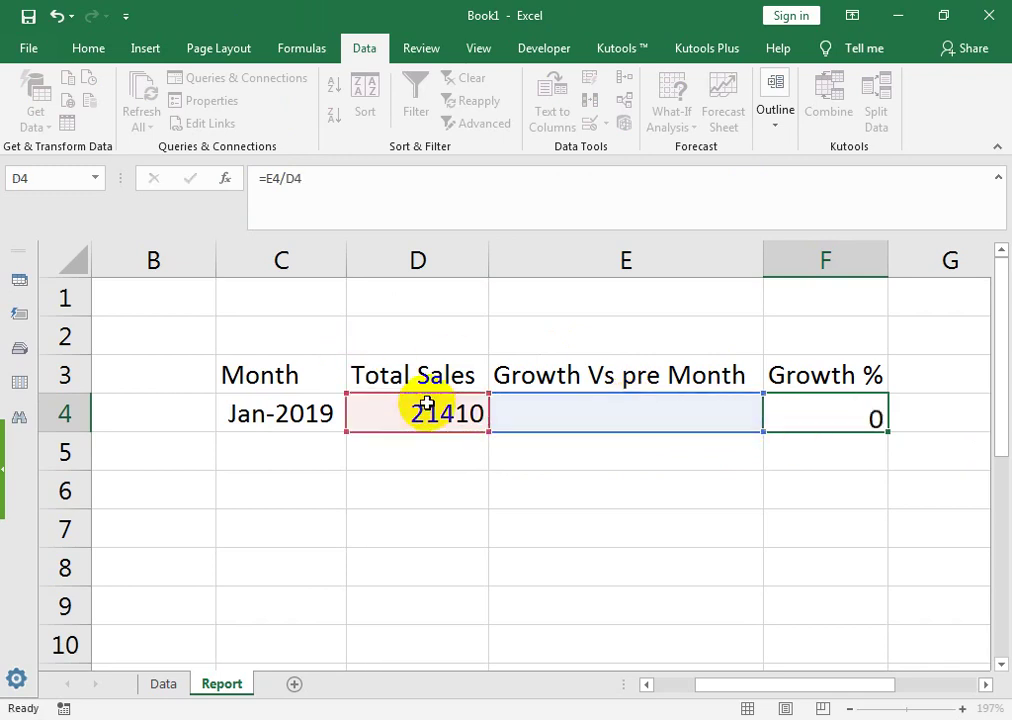
key(Return)
Rewrite F4 as =IFERROR(E4/D4,"") so it shows blank instead of #VALUE!
click(791, 420)
double_click(790, 418)
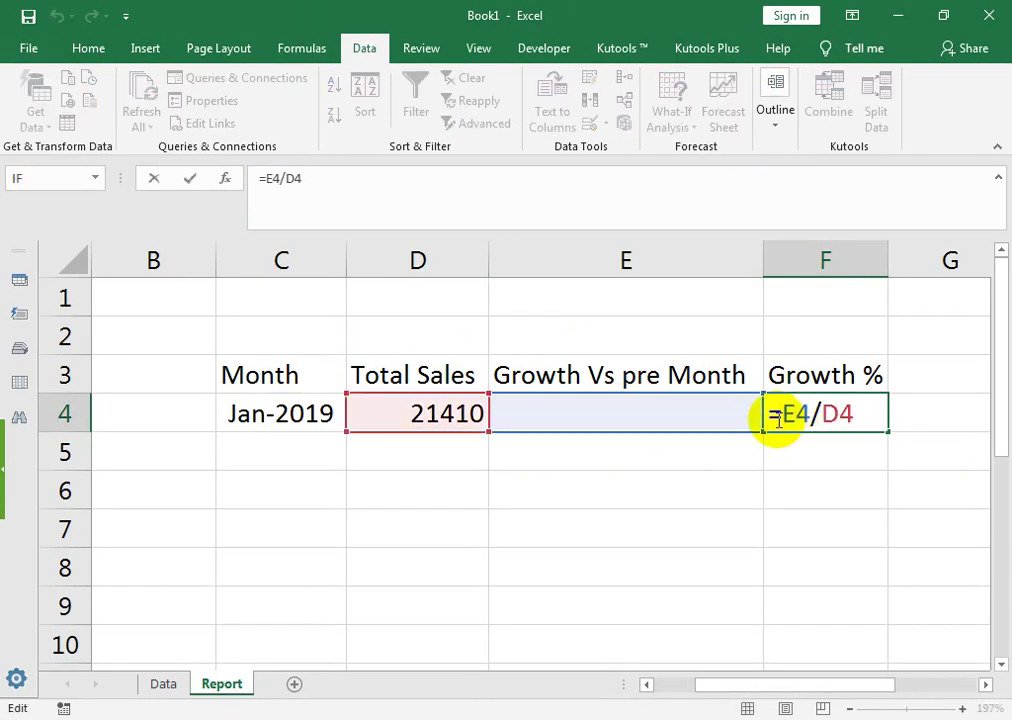
text(IF()
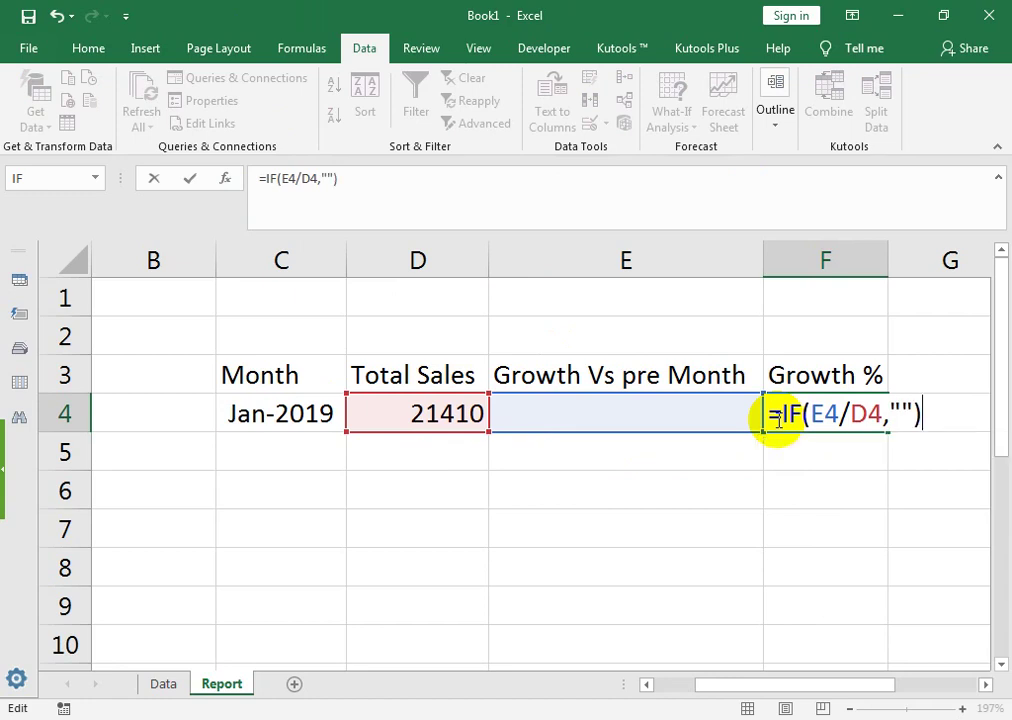
key(Return)
click(778, 418)
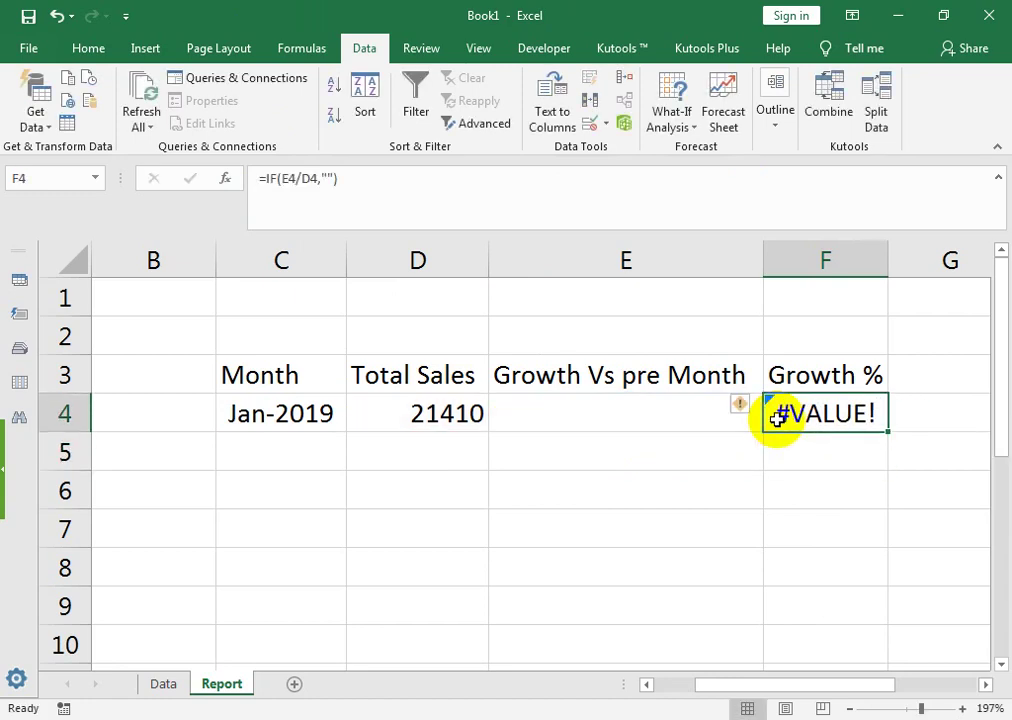
double_click(853, 413)
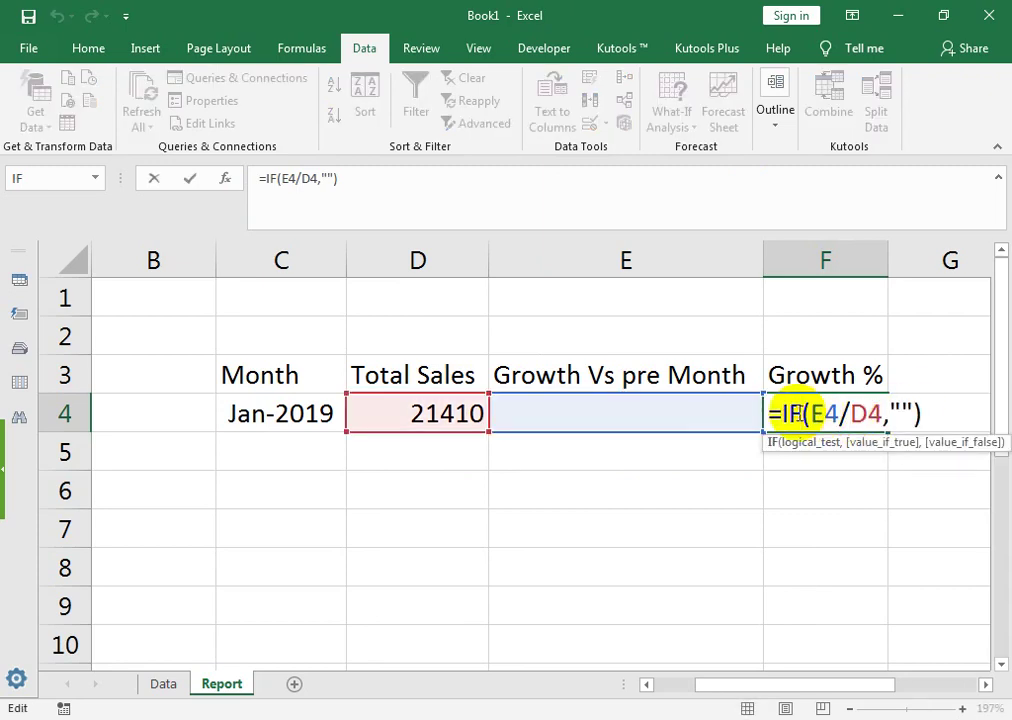
text(ERROR)
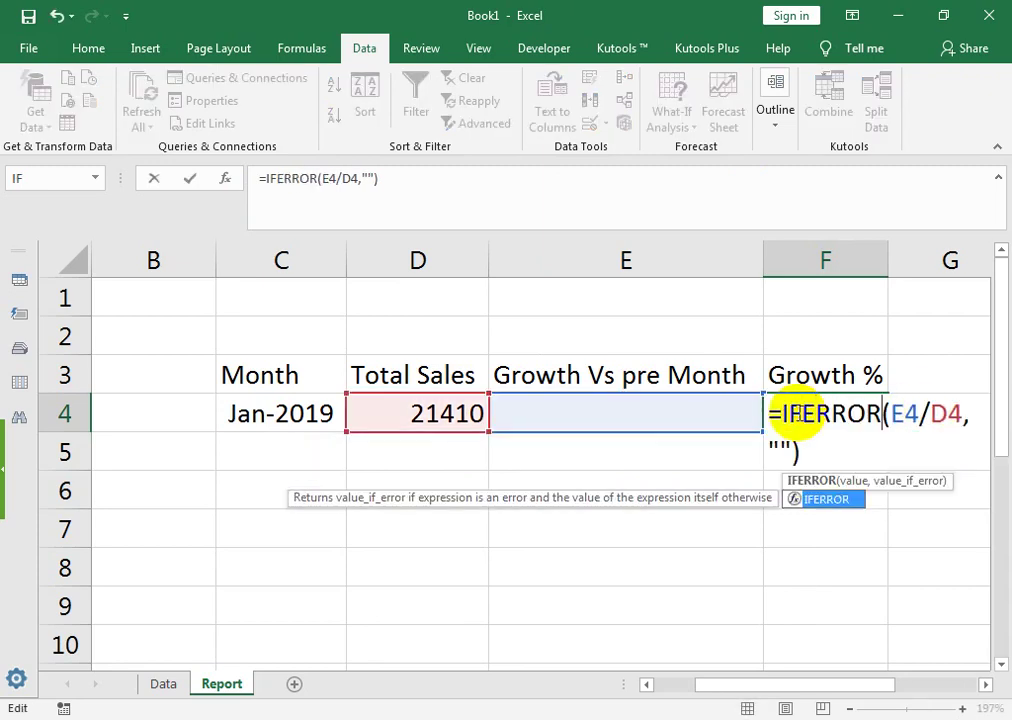
key(Return)
click(797, 413)
key(Left)
key(Left)
key(Left)
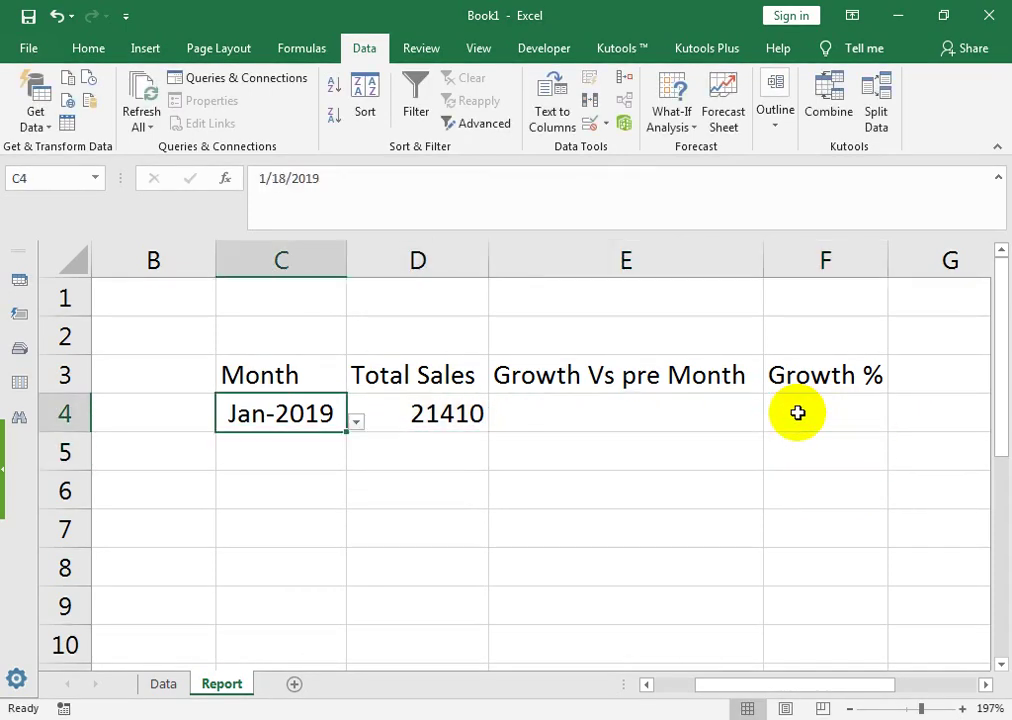
Choose Feb-2019 in C4 and apply Percent Style to F4, showing 108%.
click(356, 422)
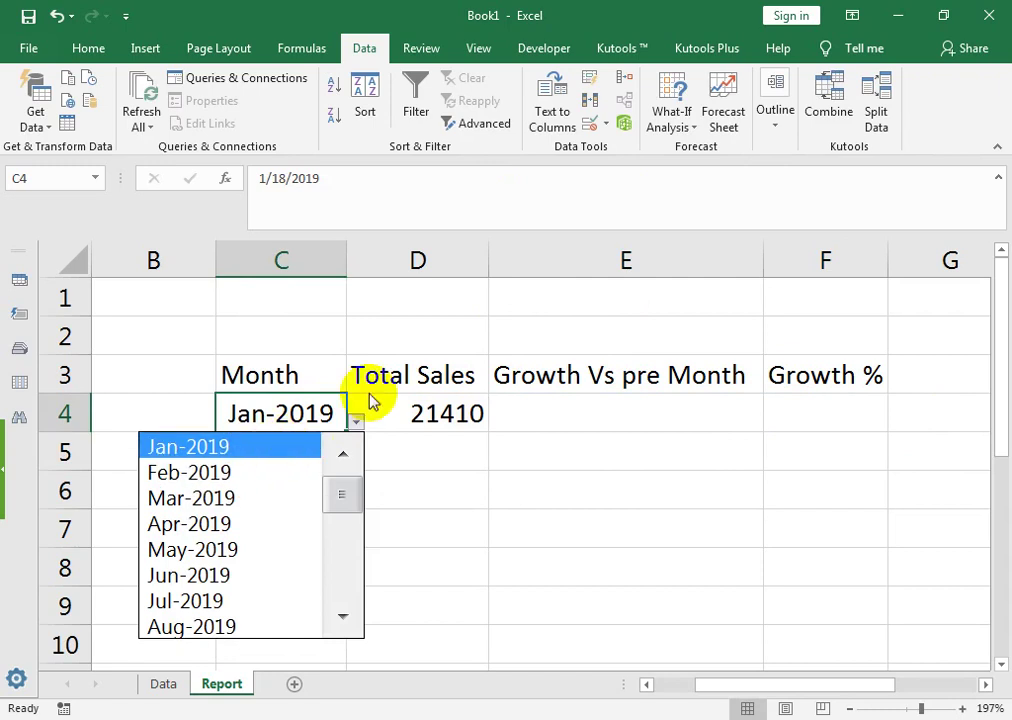
click(168, 474)
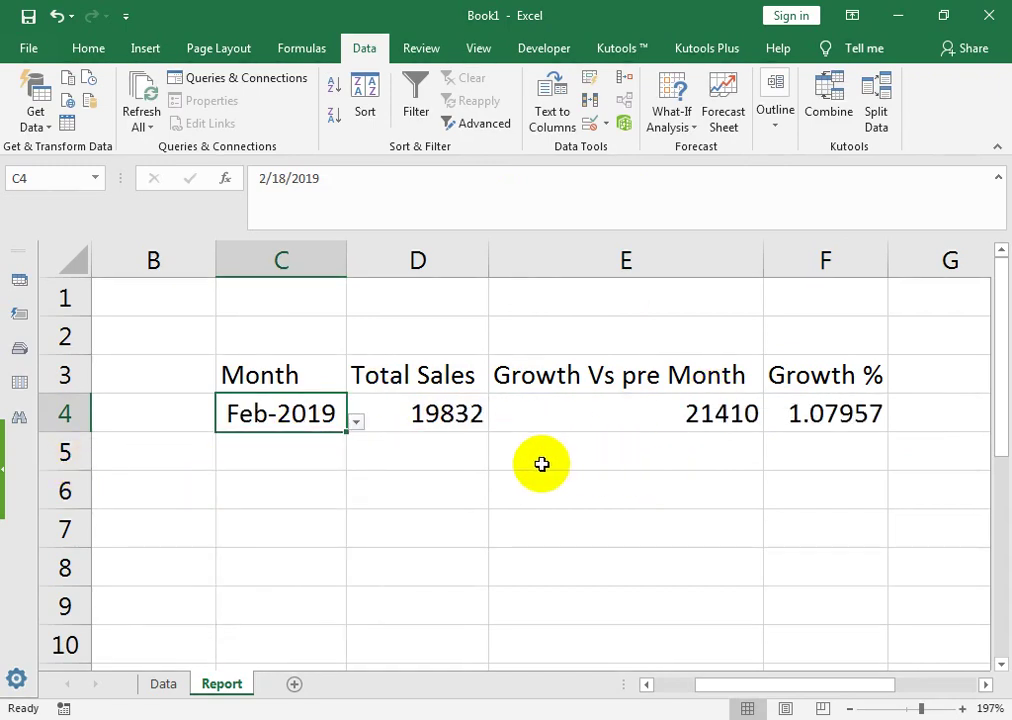
click(786, 416)
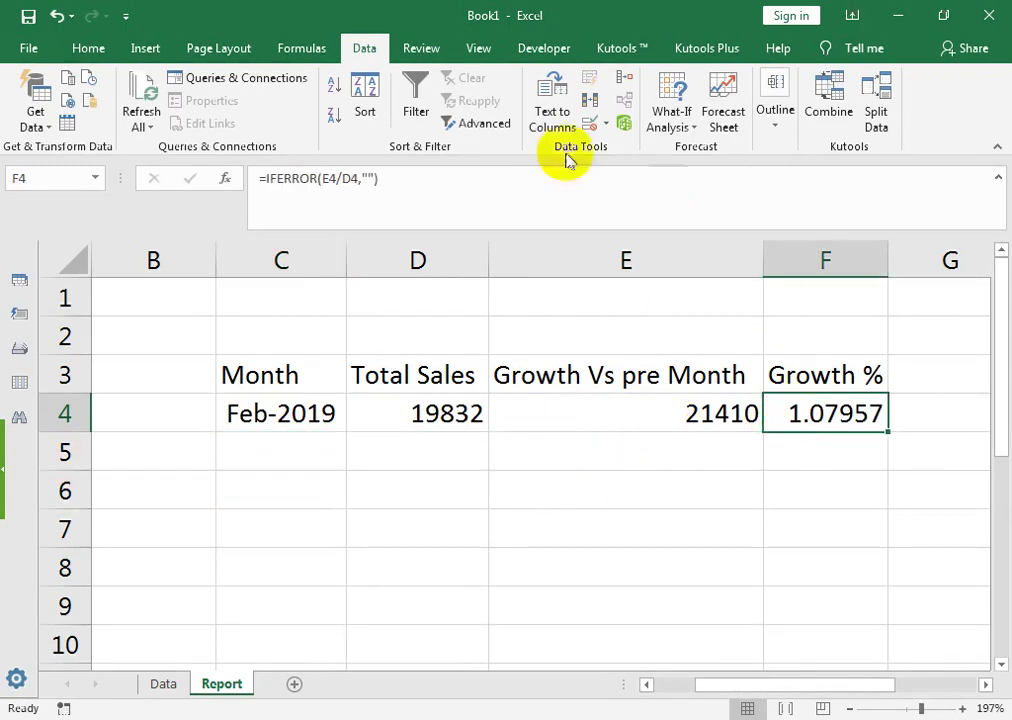
click(88, 48)
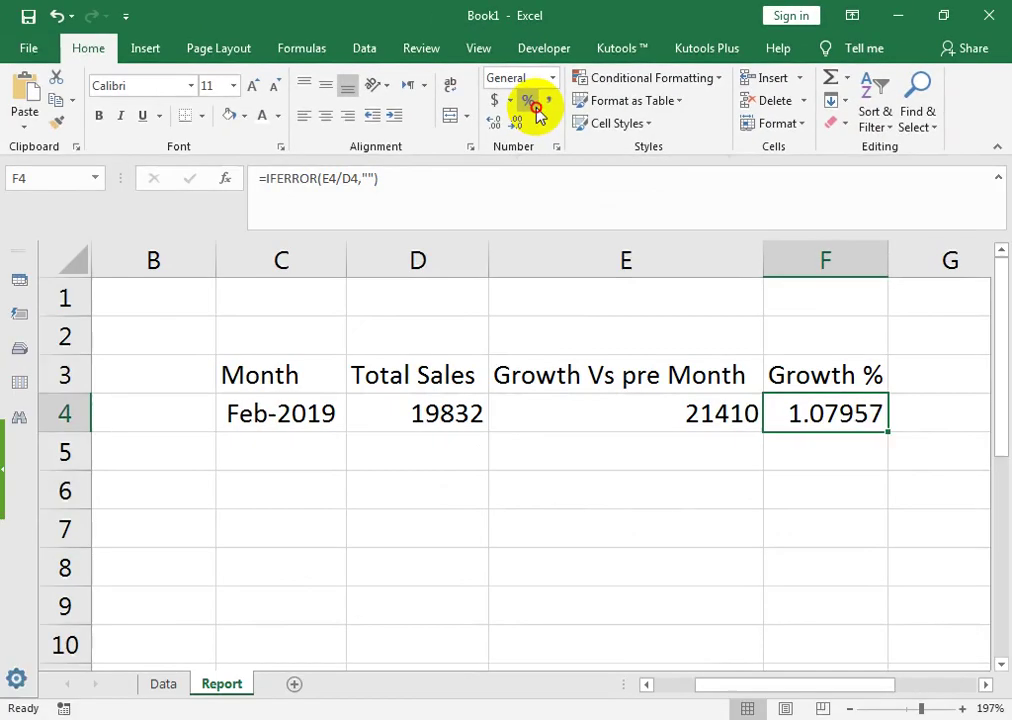
click(529, 101)
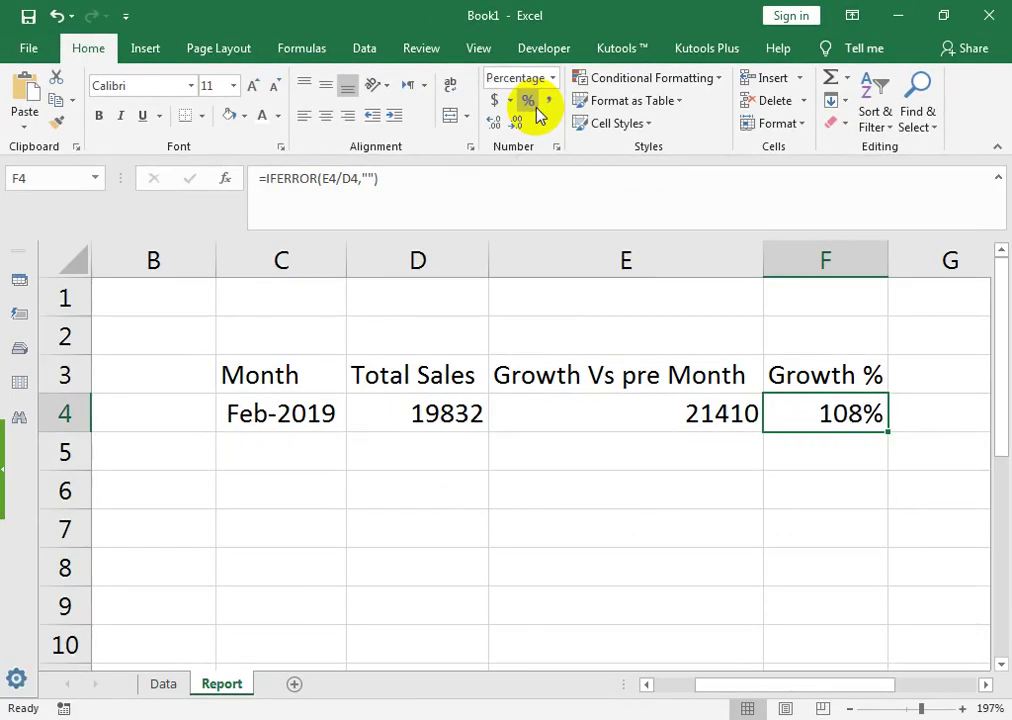
Center the C3:F3 headings, set font size 9, and give them a fill colour.
click(328, 405)
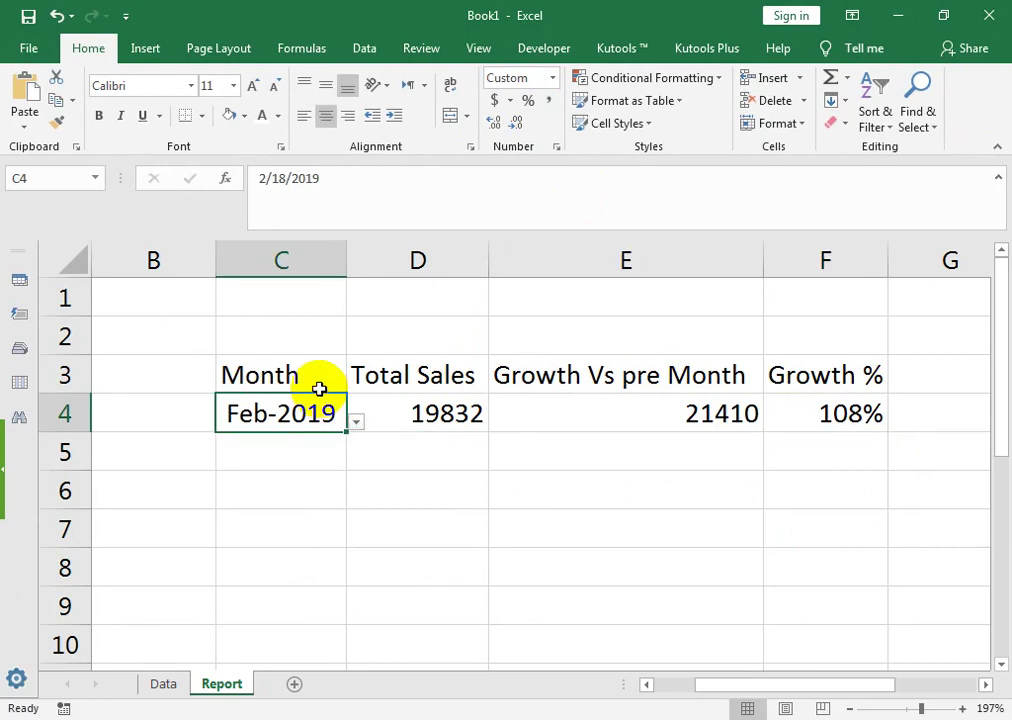
drag(321, 386, 845, 385)
click(327, 118)
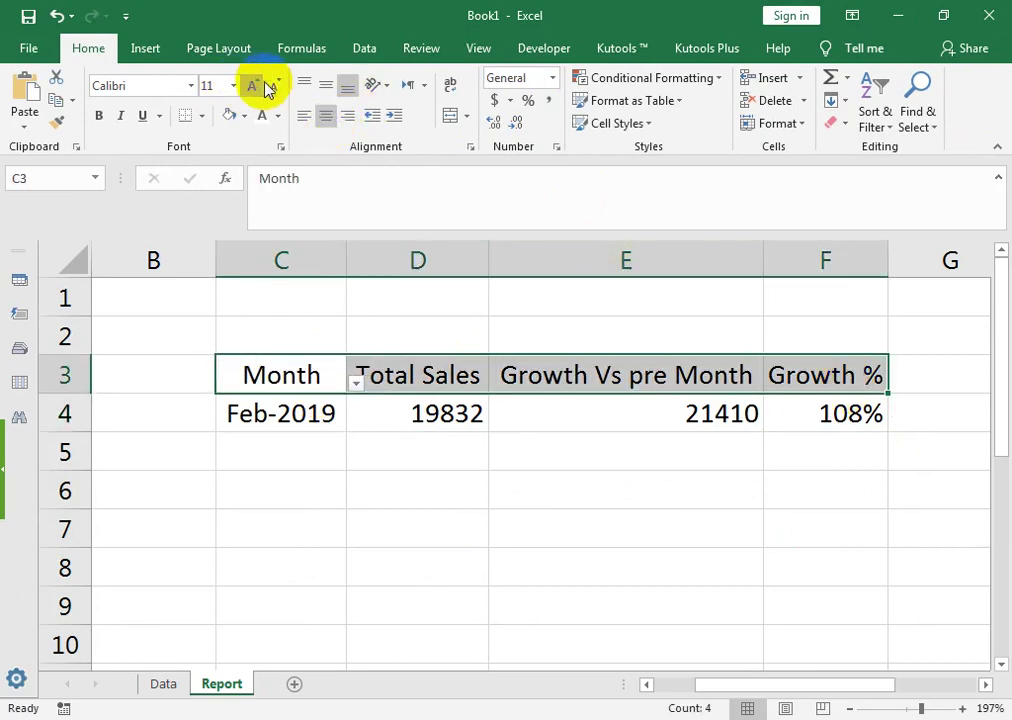
click(270, 86)
click(270, 86)
click(242, 118)
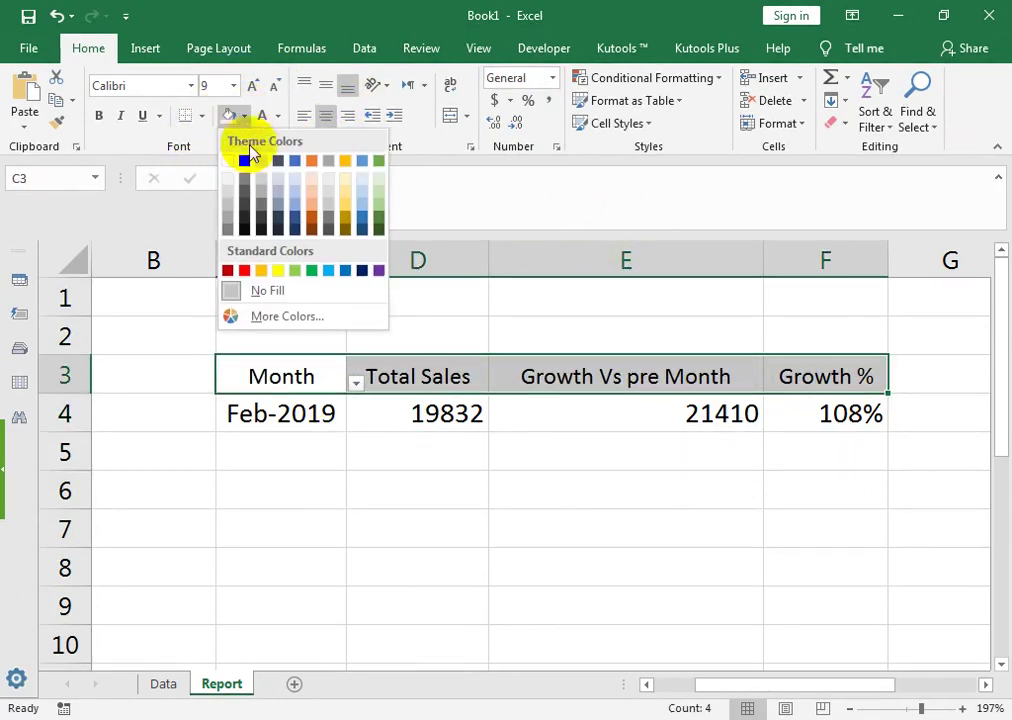
click(228, 176)
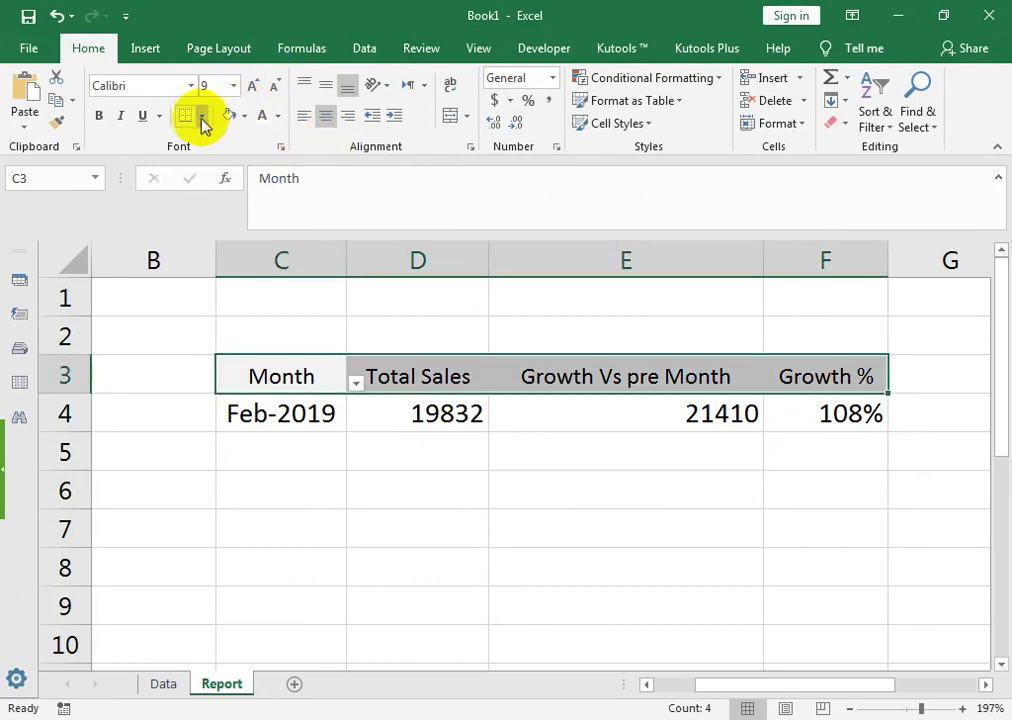
Give the headings a light blue outline border via More Borders.
click(202, 118)
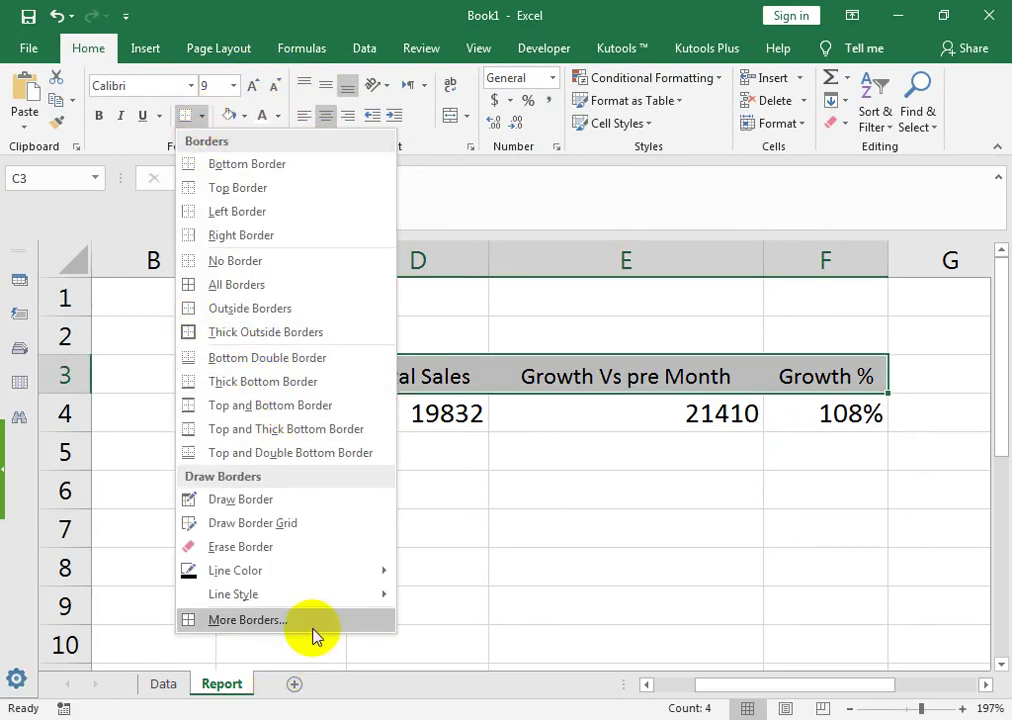
click(313, 636)
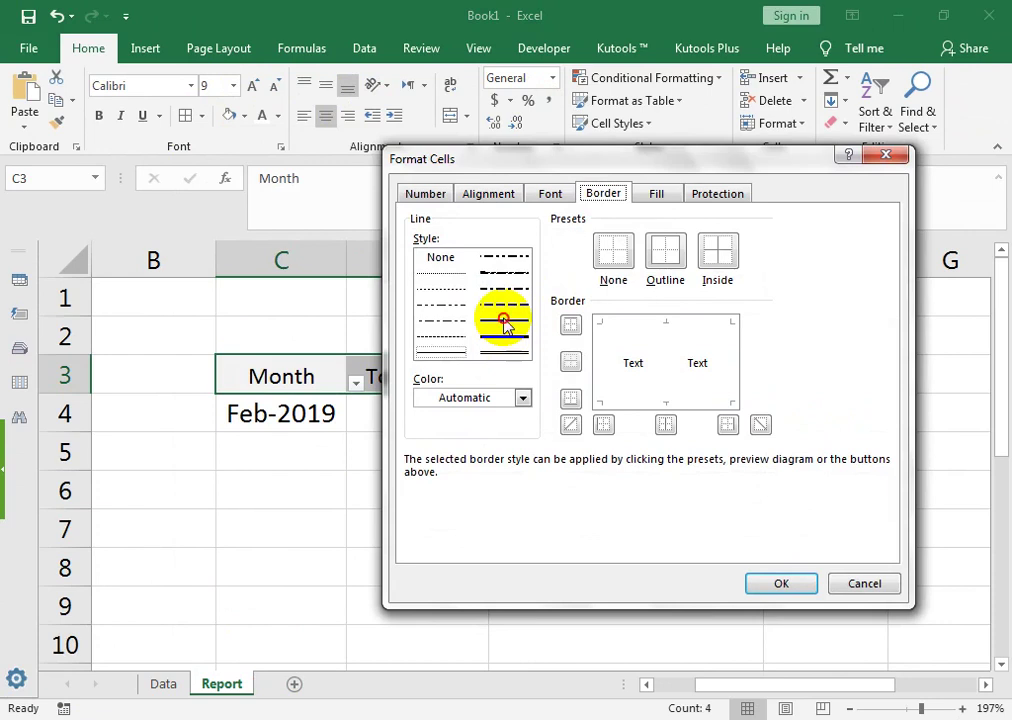
click(666, 255)
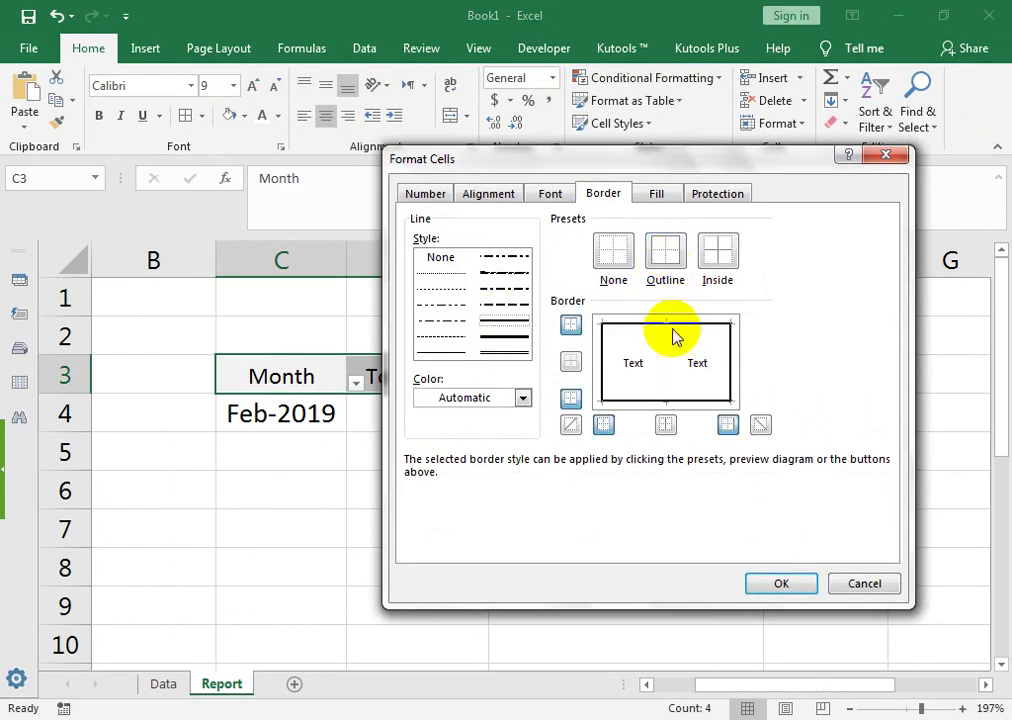
click(522, 398)
click(522, 573)
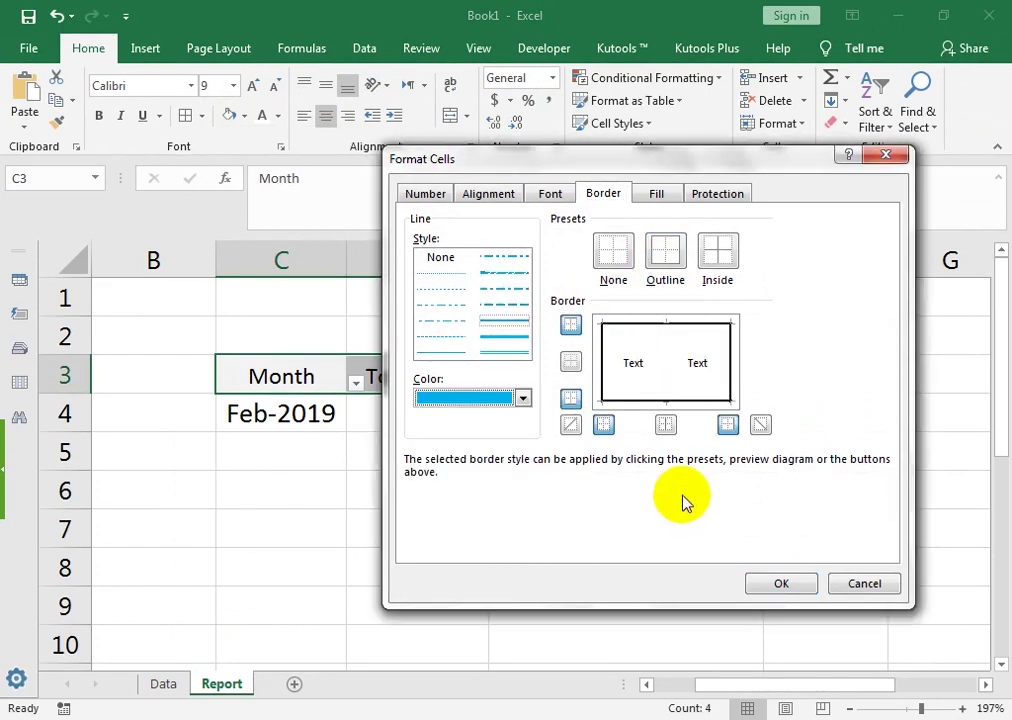
click(764, 583)
click(722, 514)
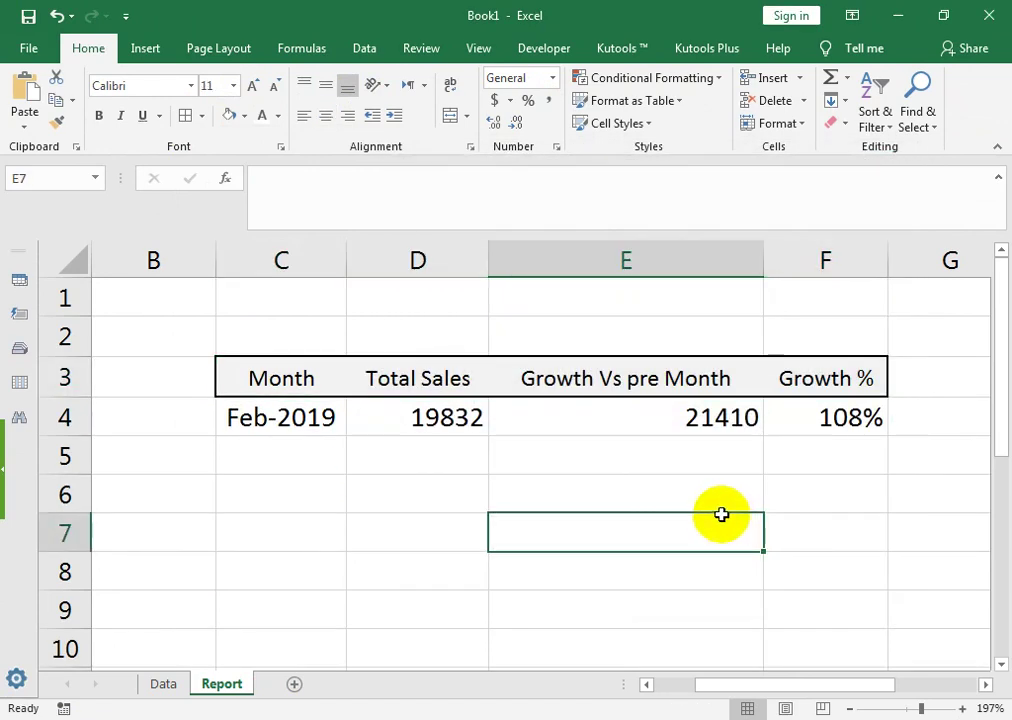
Reselect C3:F3 and redo the light blue border, adding a diagonal line and outline edges.
drag(275, 380, 790, 379)
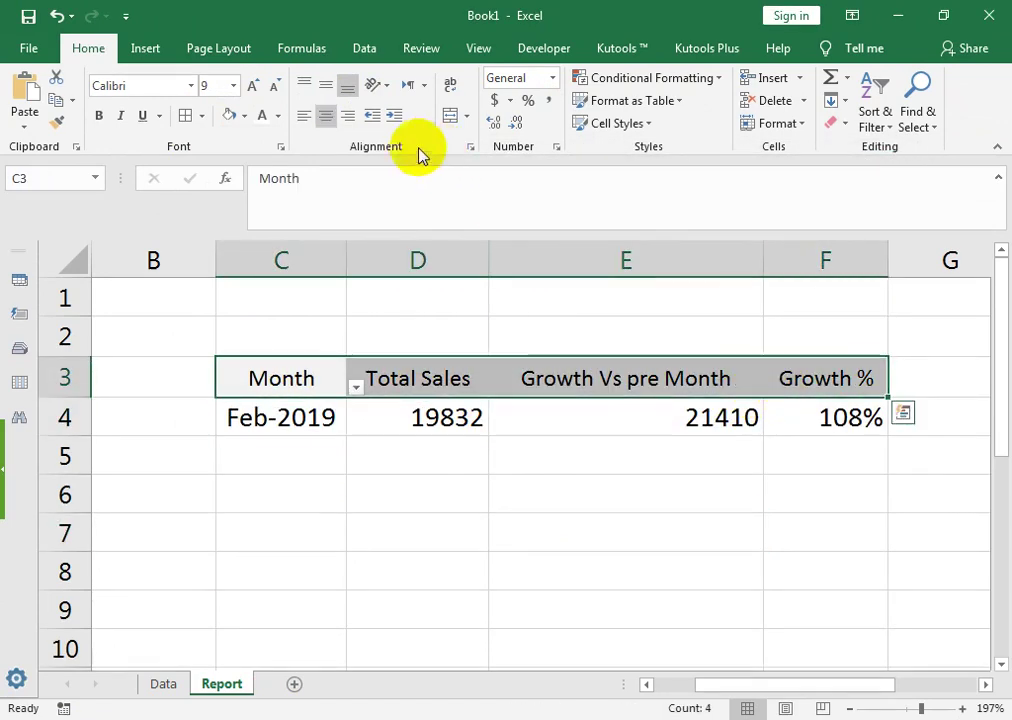
click(244, 116)
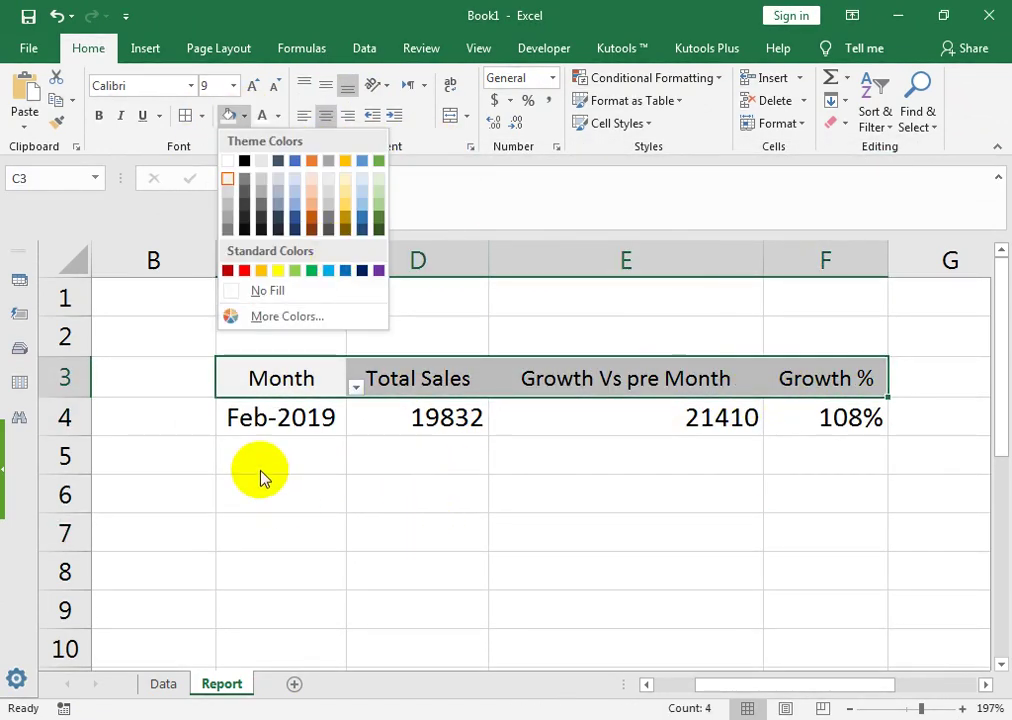
click(206, 118)
click(222, 622)
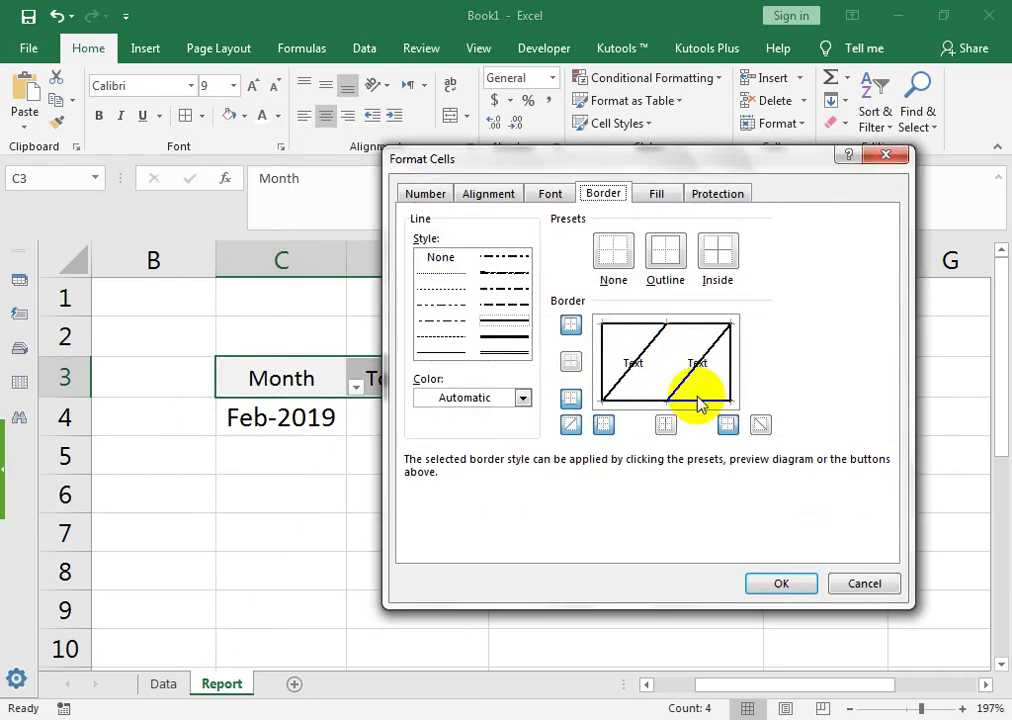
click(760, 425)
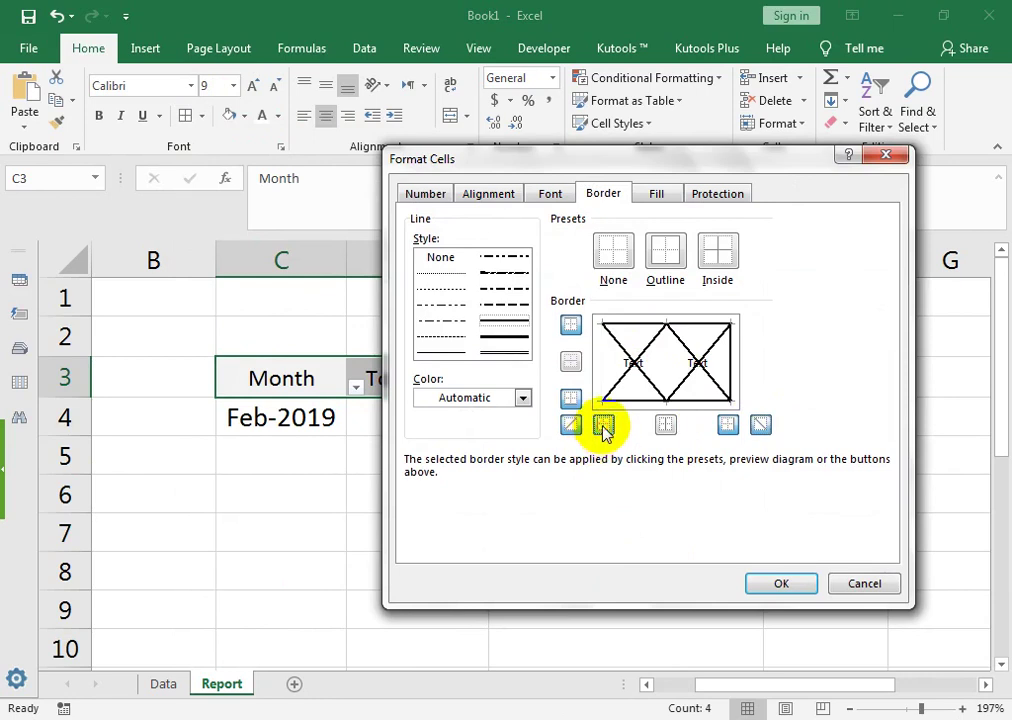
click(520, 398)
click(517, 573)
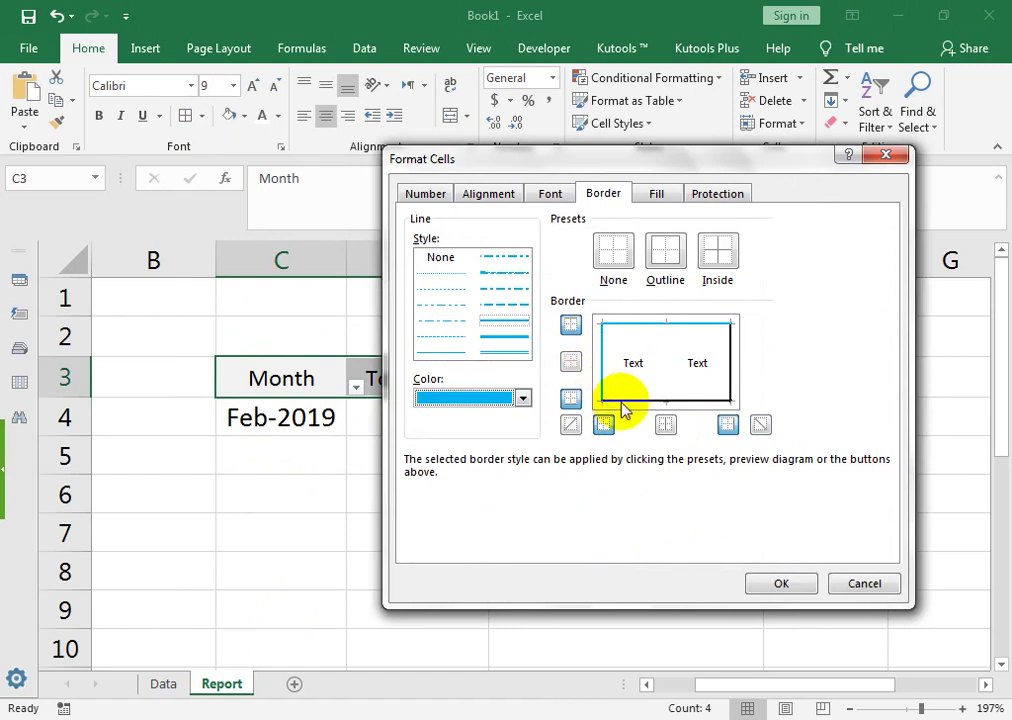
click(730, 370)
click(781, 583)
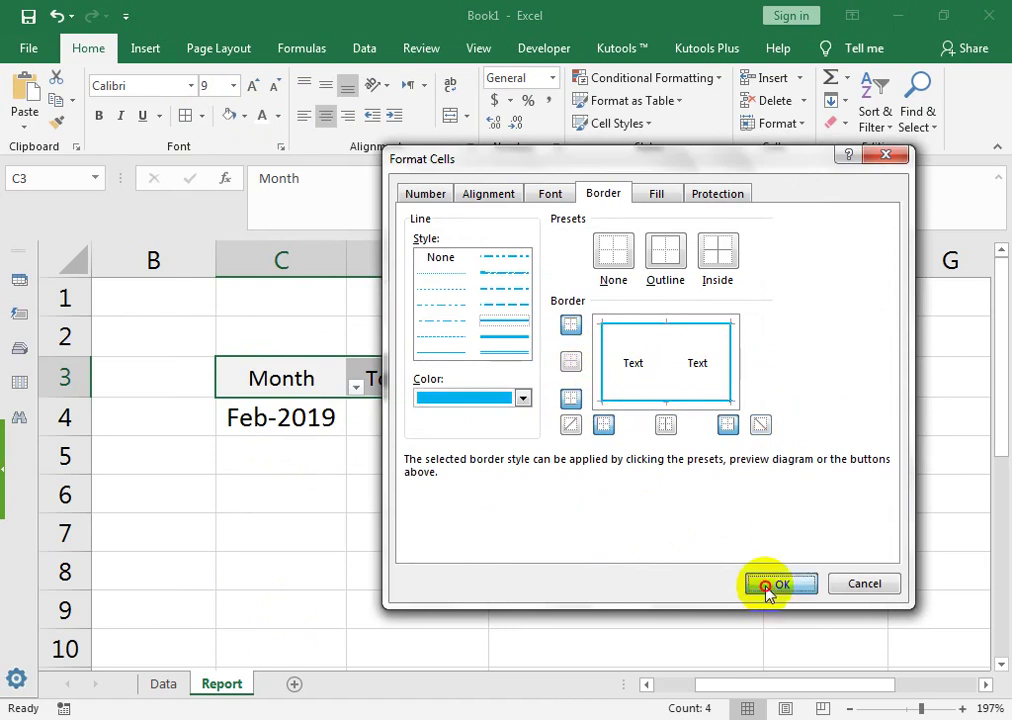
click(364, 413)
Put a thick box border around the data row C4:F4.
drag(335, 417, 848, 420)
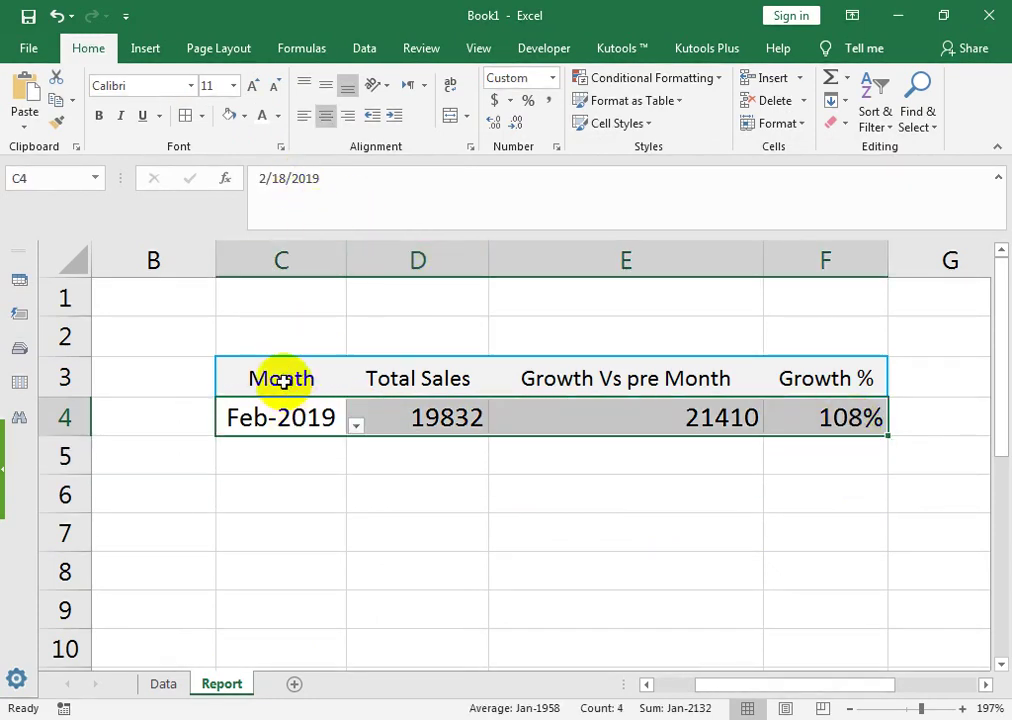
click(201, 115)
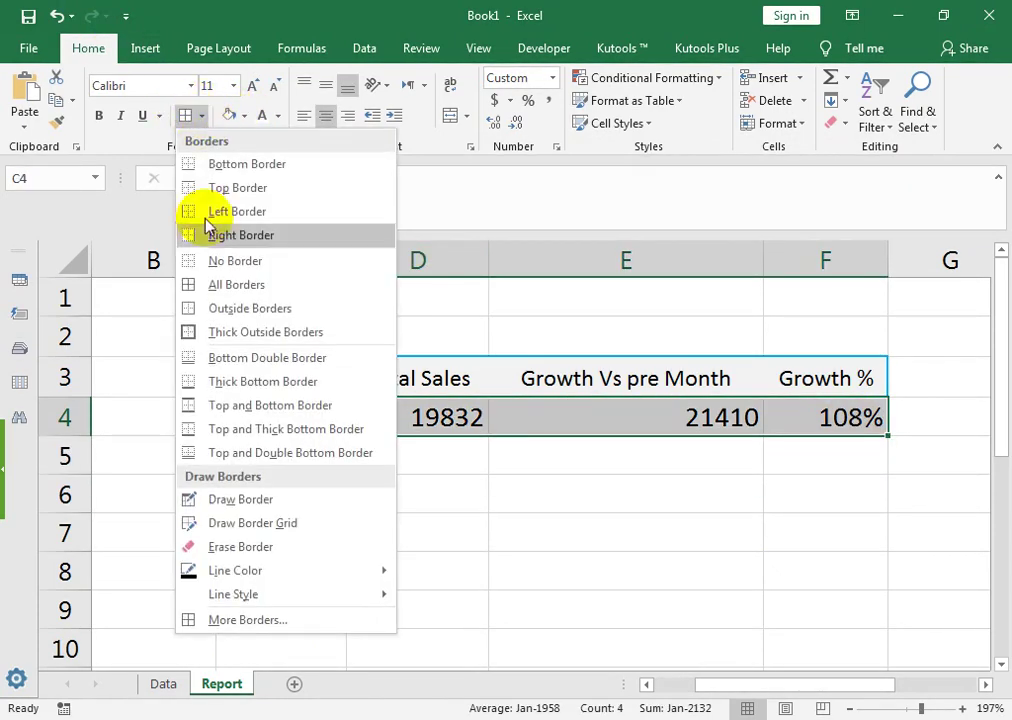
click(200, 332)
click(391, 490)
Give C4:F4 a light blue outline border through More Borders.
mouse_move(332, 413)
mouse_down()
mouse_move(608, 453)
mouse_move(768, 420)
mouse_up()
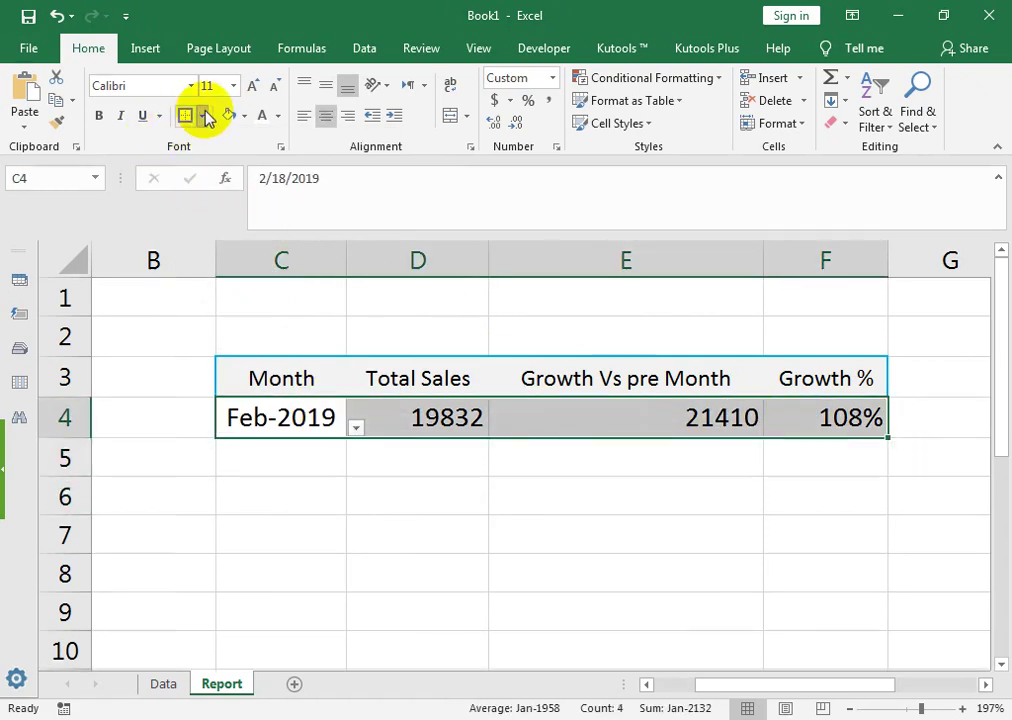
click(204, 116)
click(297, 621)
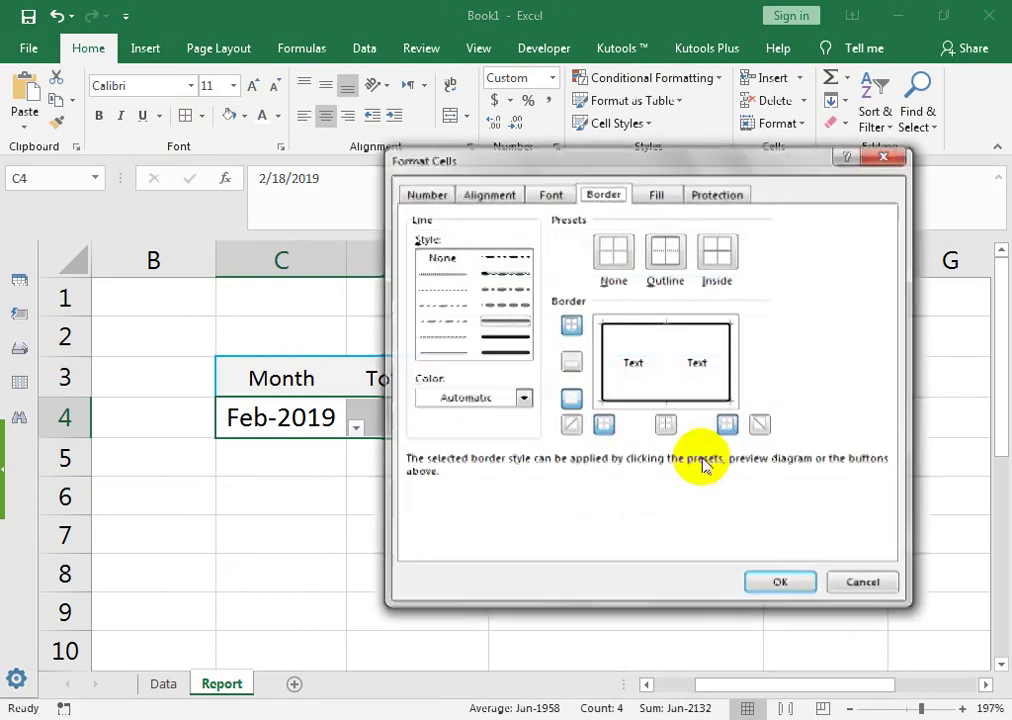
click(523, 398)
click(520, 574)
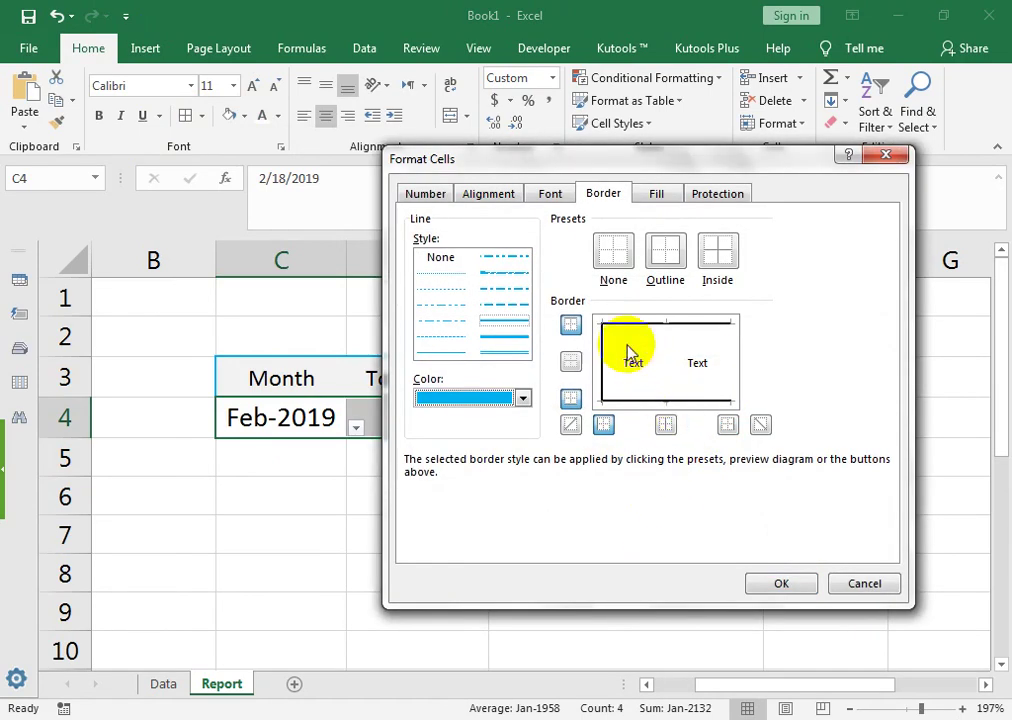
click(570, 325)
click(736, 368)
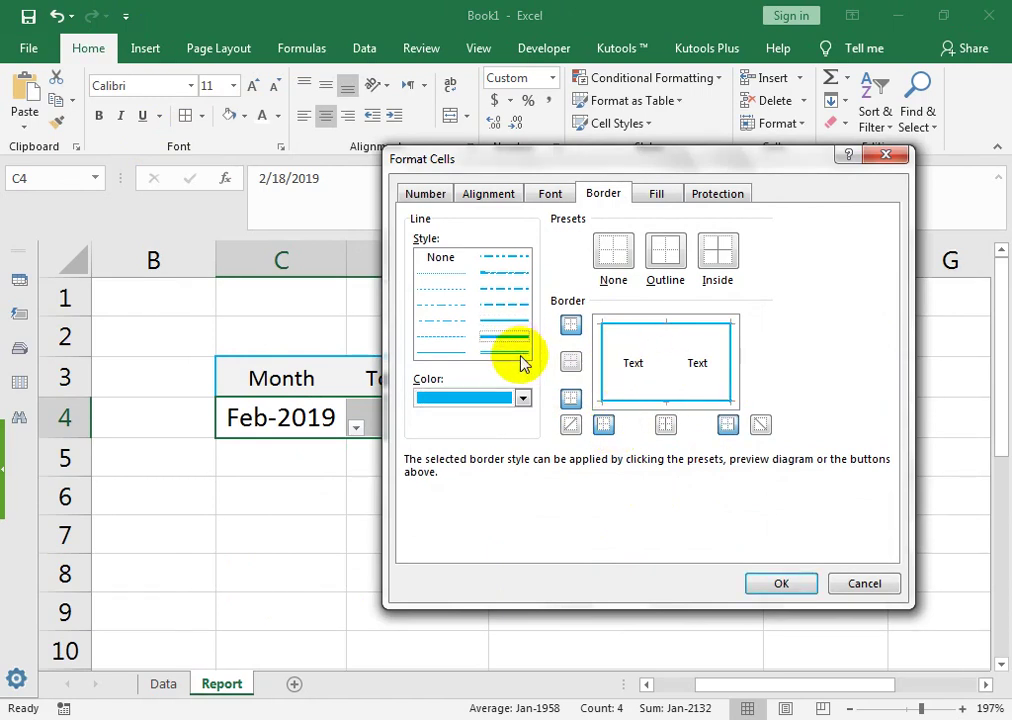
click(750, 585)
Hide the worksheet gridlines on the Report sheet.
click(694, 472)
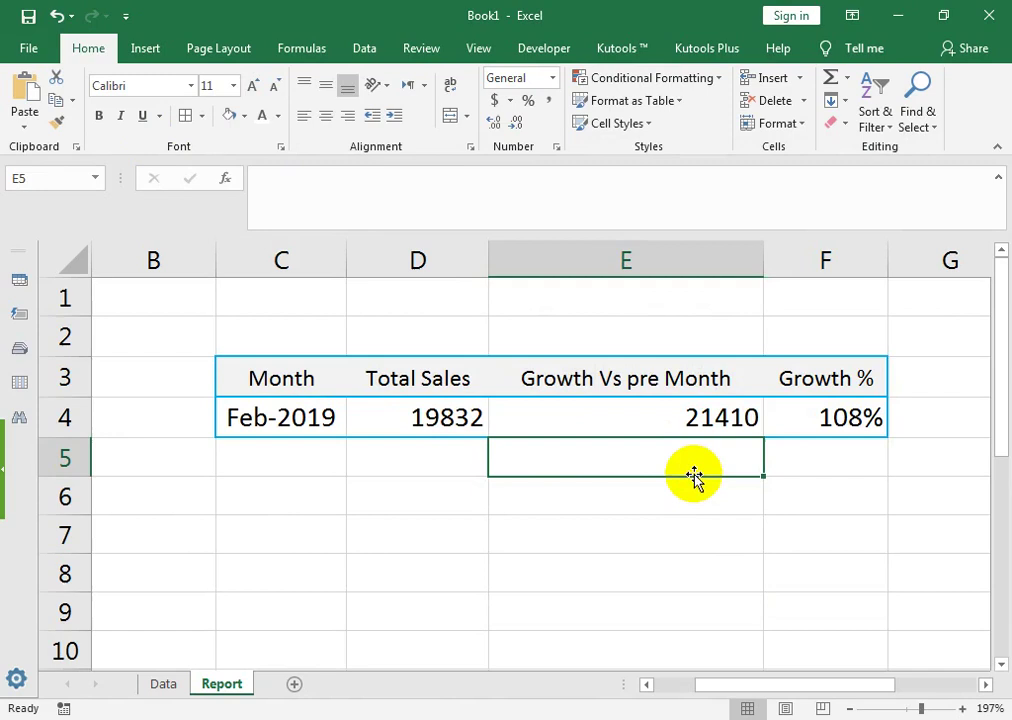
click(425, 447)
click(262, 298)
click(478, 48)
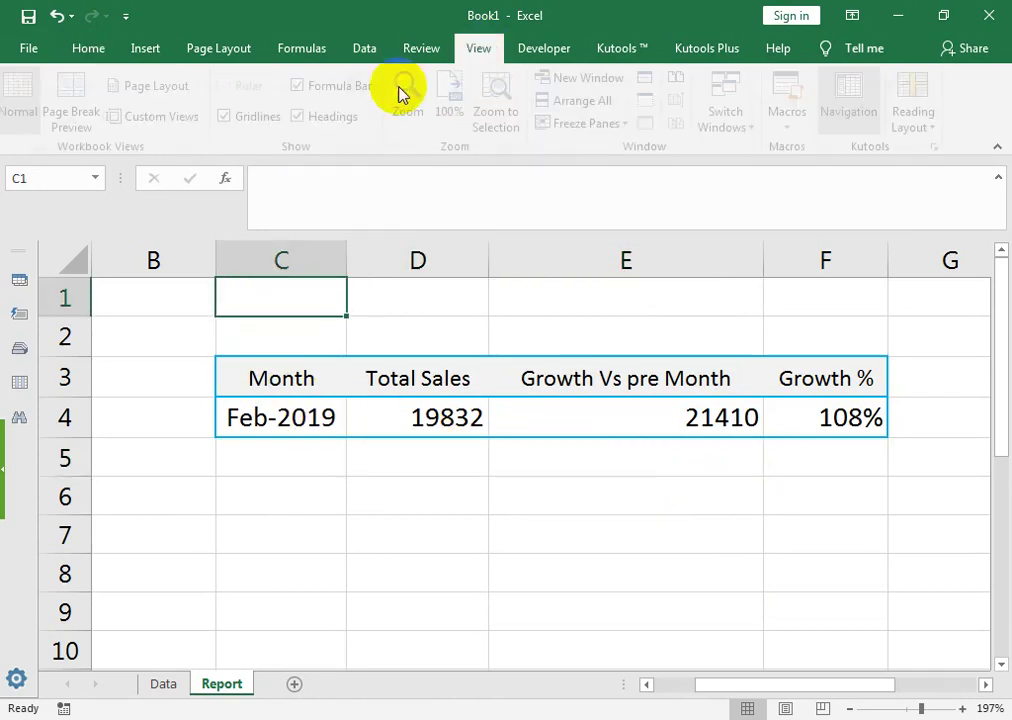
click(236, 118)
click(407, 526)
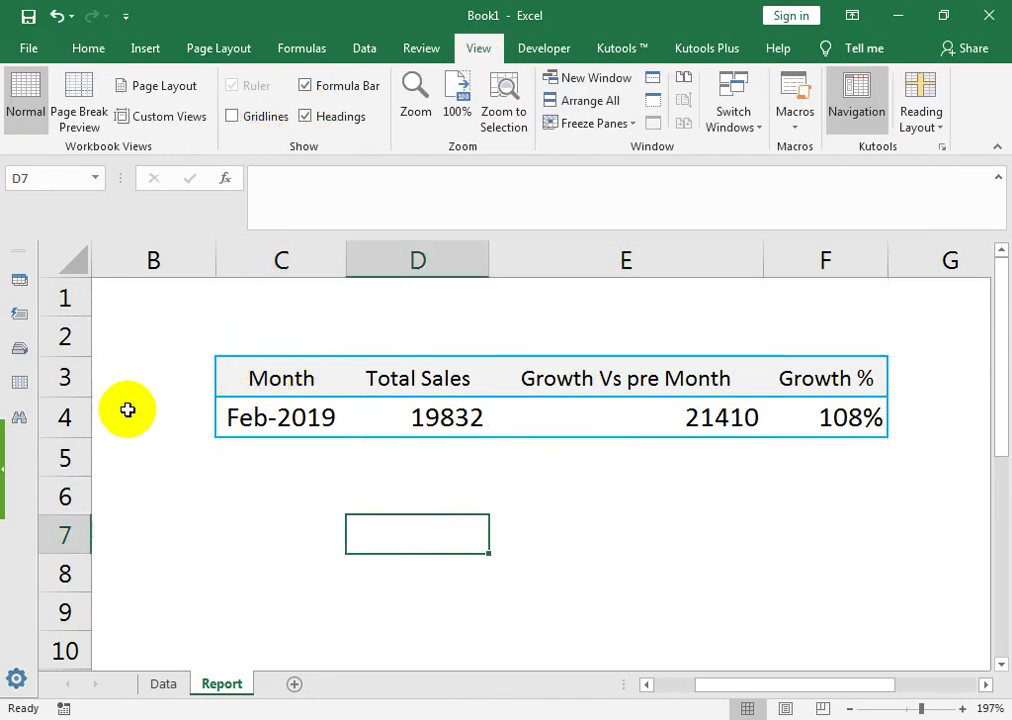
Make row 3 taller and vertically centre the header labels in C3:F3.
drag(81, 397, 81, 419)
drag(287, 402, 825, 402)
click(95, 48)
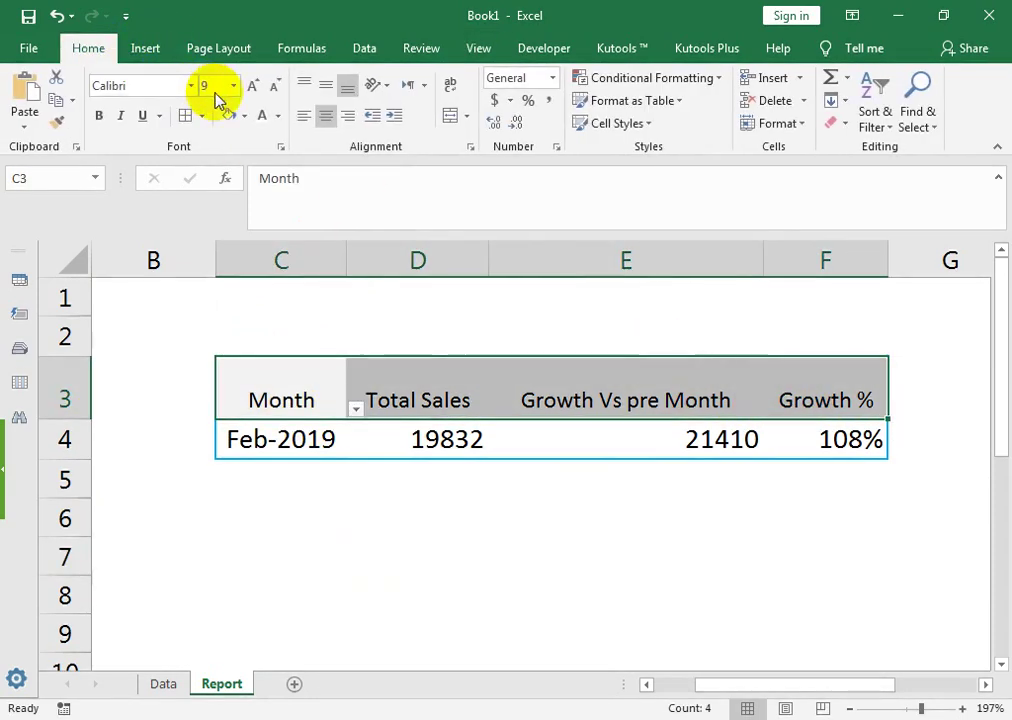
click(323, 88)
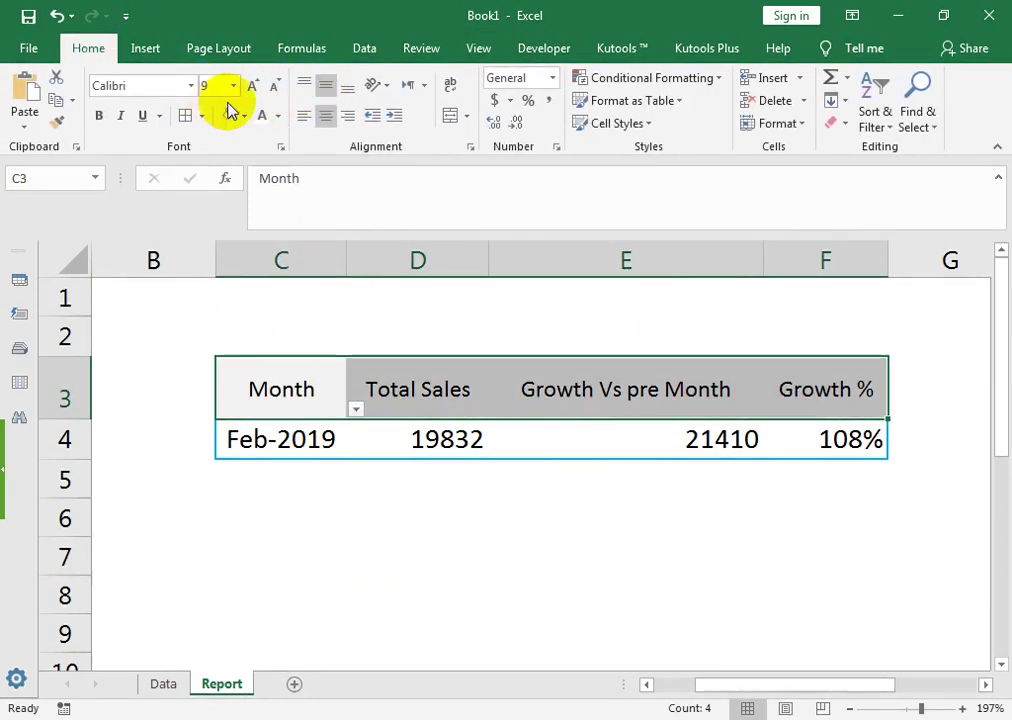
click(123, 116)
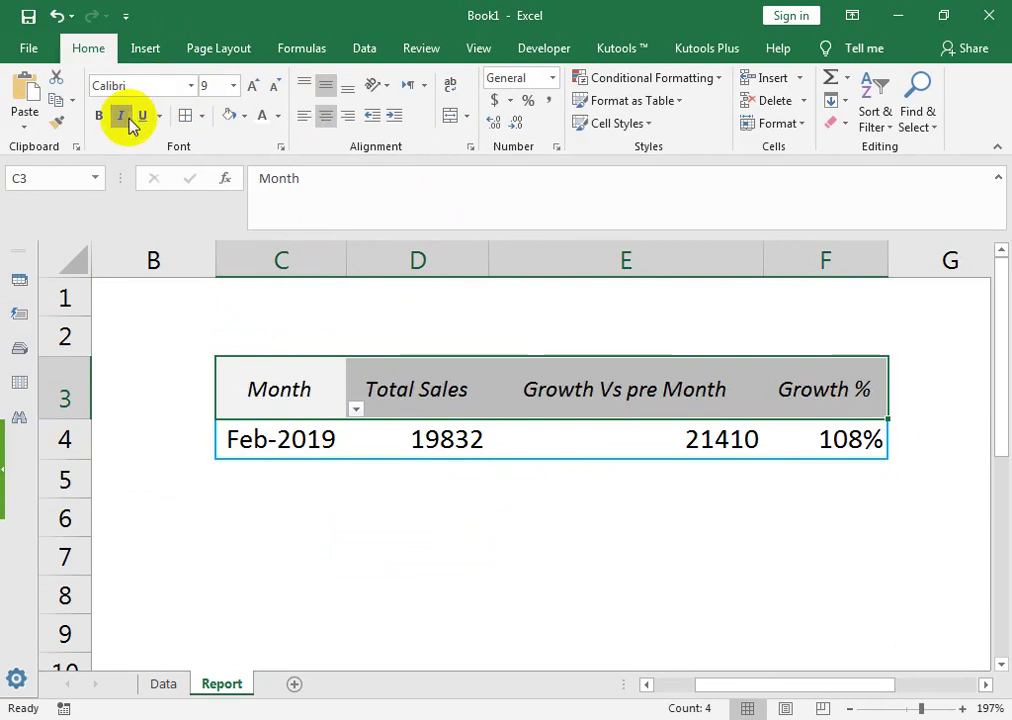
click(123, 116)
click(350, 360)
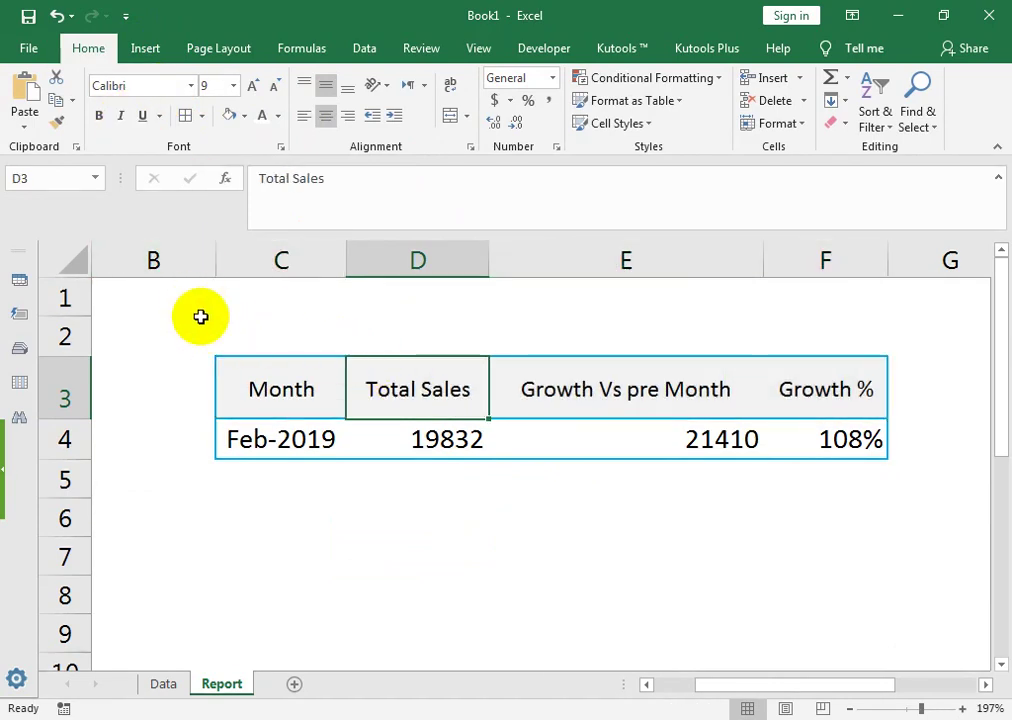
drag(219, 292, 802, 341)
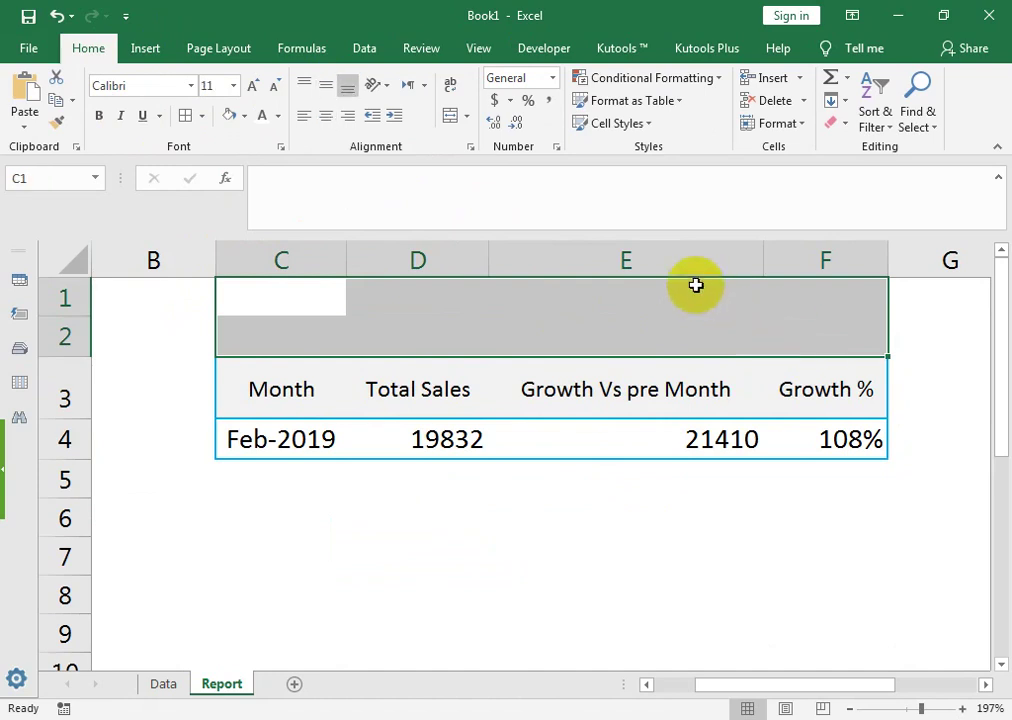
Merge C1:F2 into one centred cell and enter the title SALES DASHBOARD.
click(451, 117)
key(super)
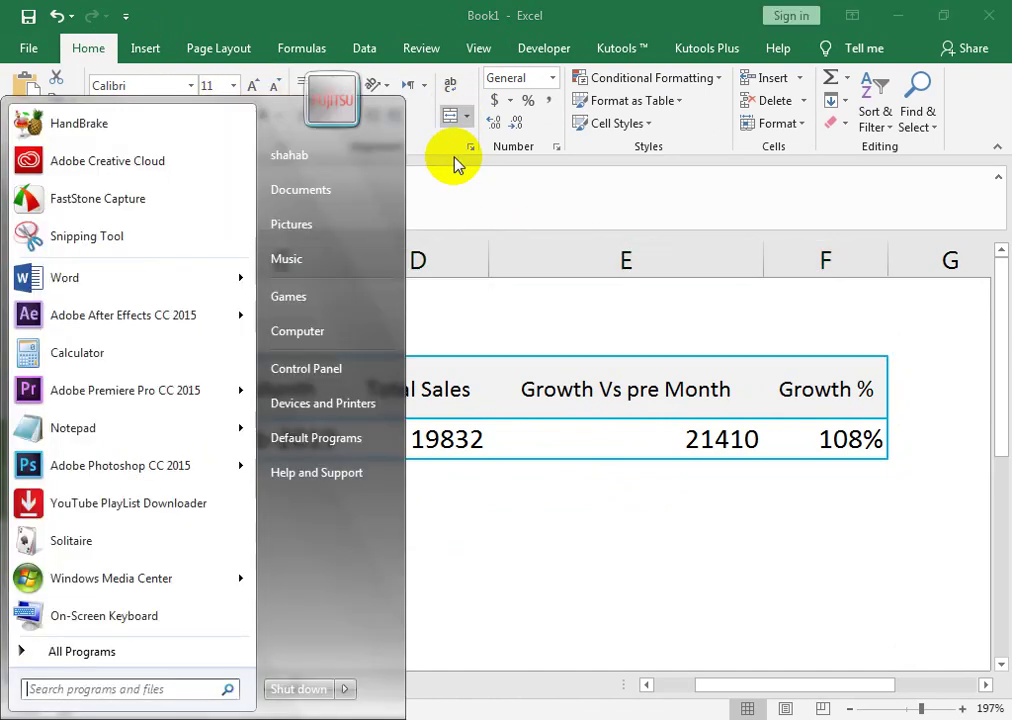
key(super)
text(s)
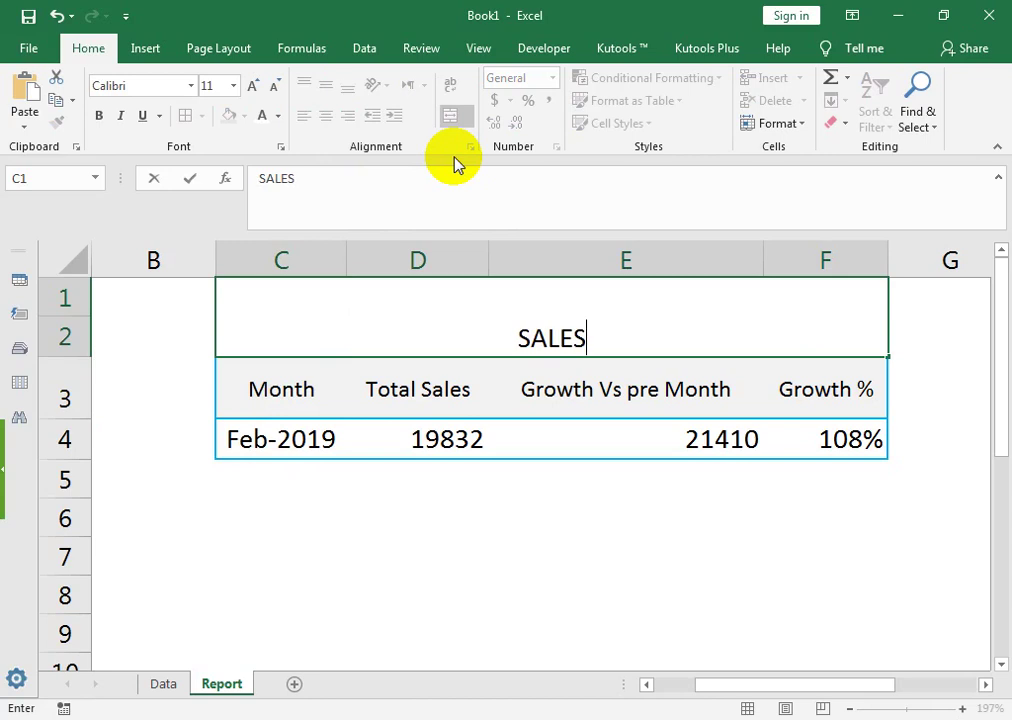
text( DASH)
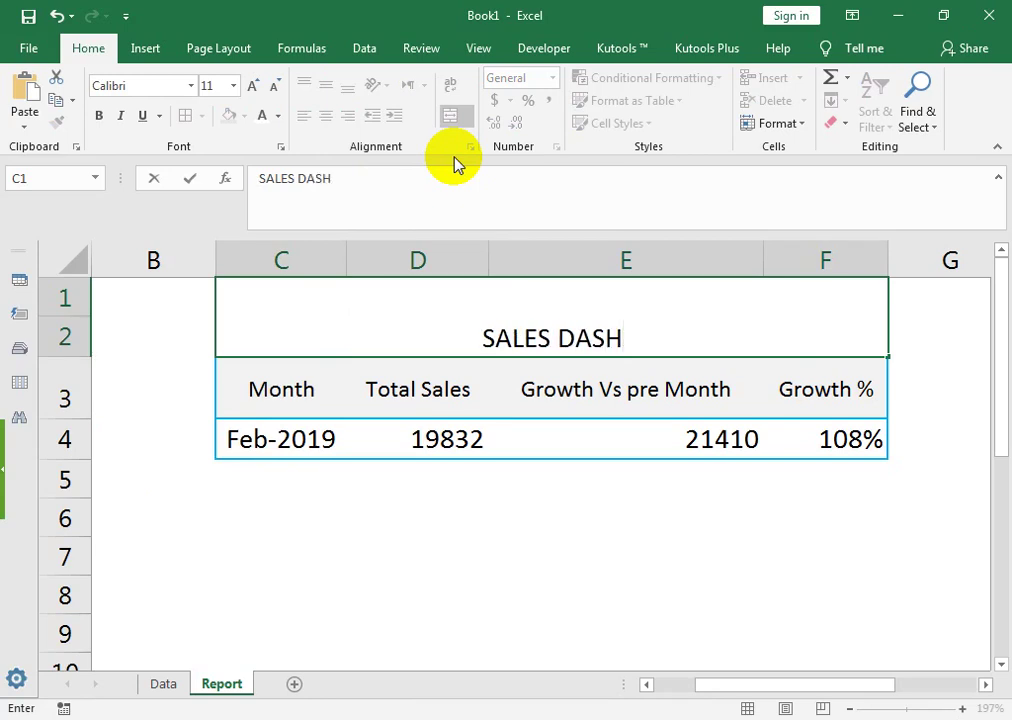
text(BOAR)
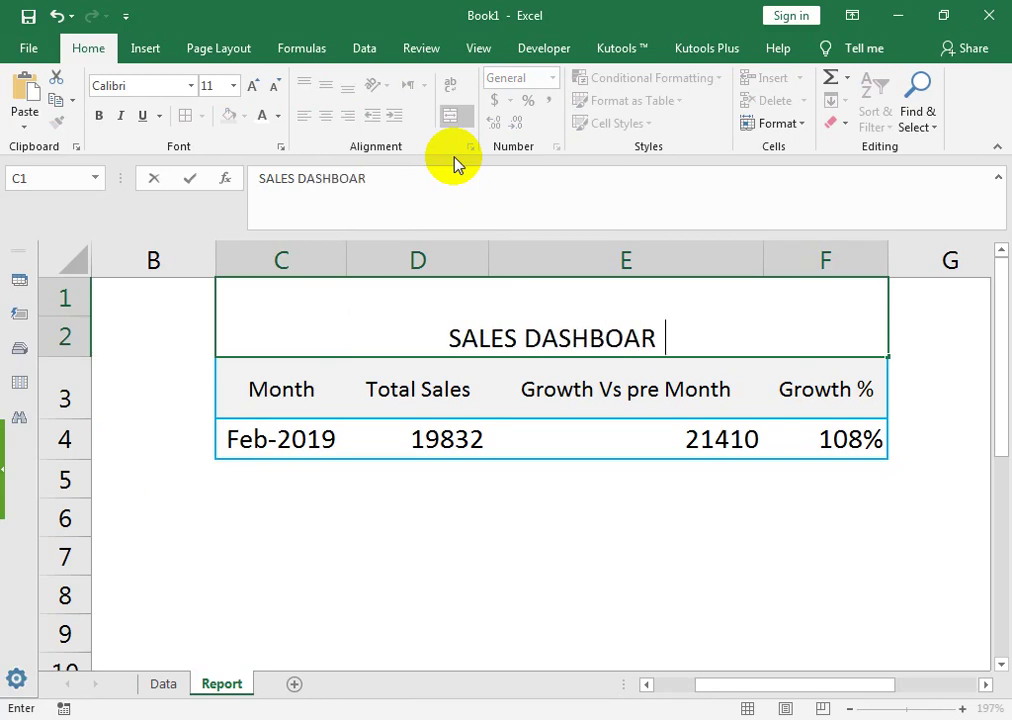
text(D)
key(Return)
Format the SALES DASHBOARD title middle-aligned, size 16, with blue fill and bold white text.
click(547, 285)
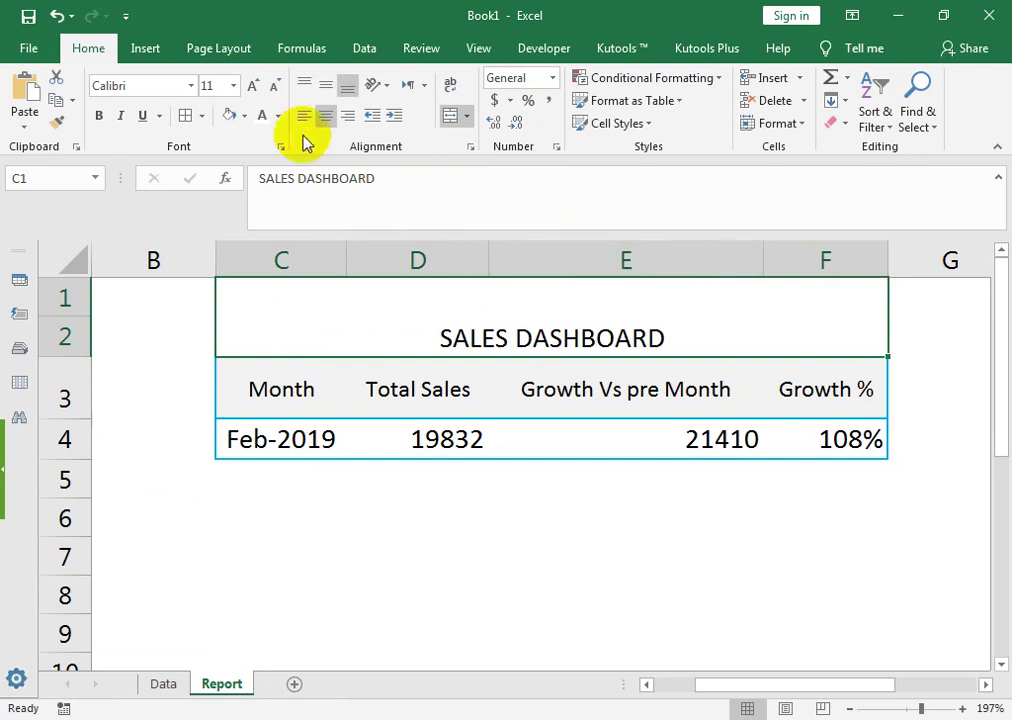
click(327, 90)
click(253, 86)
click(253, 86)
click(253, 86)
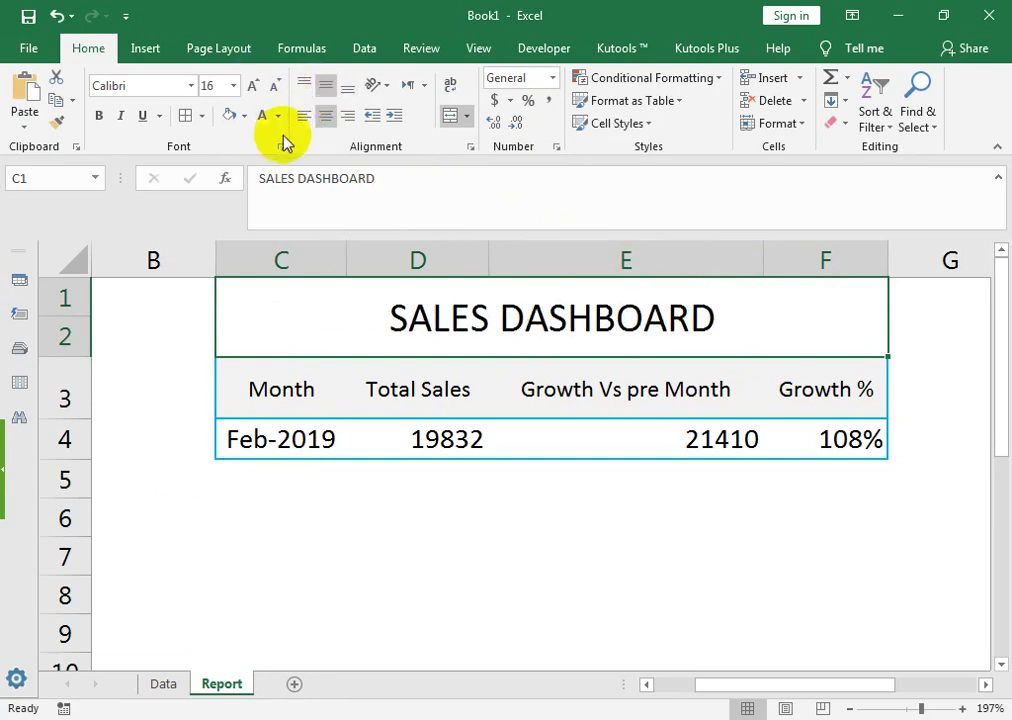
click(245, 117)
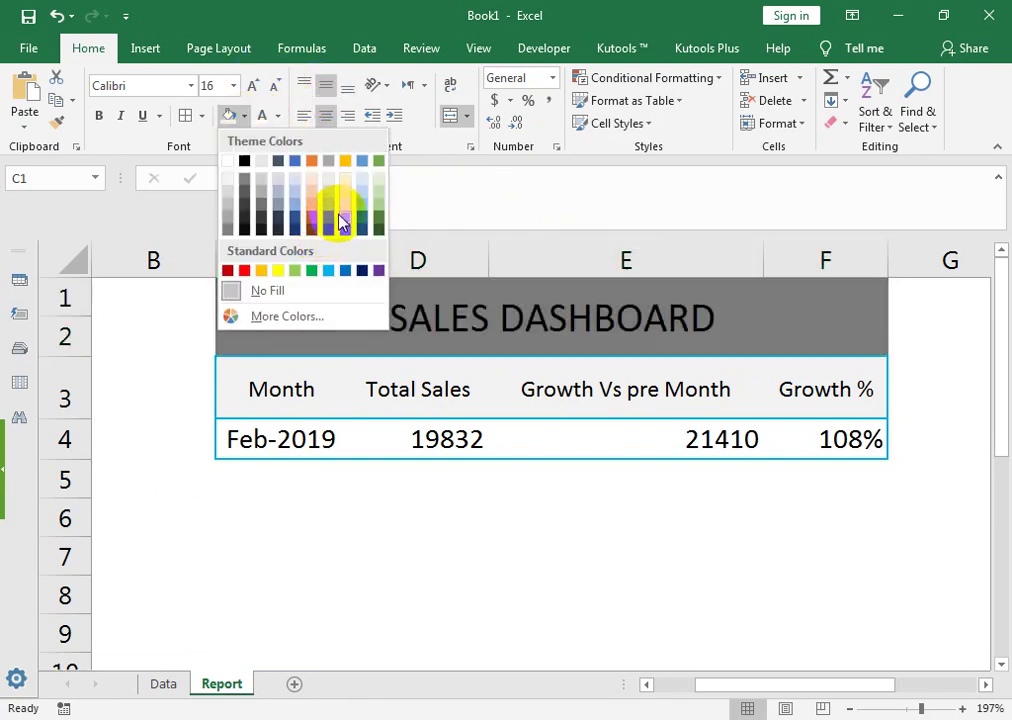
click(346, 271)
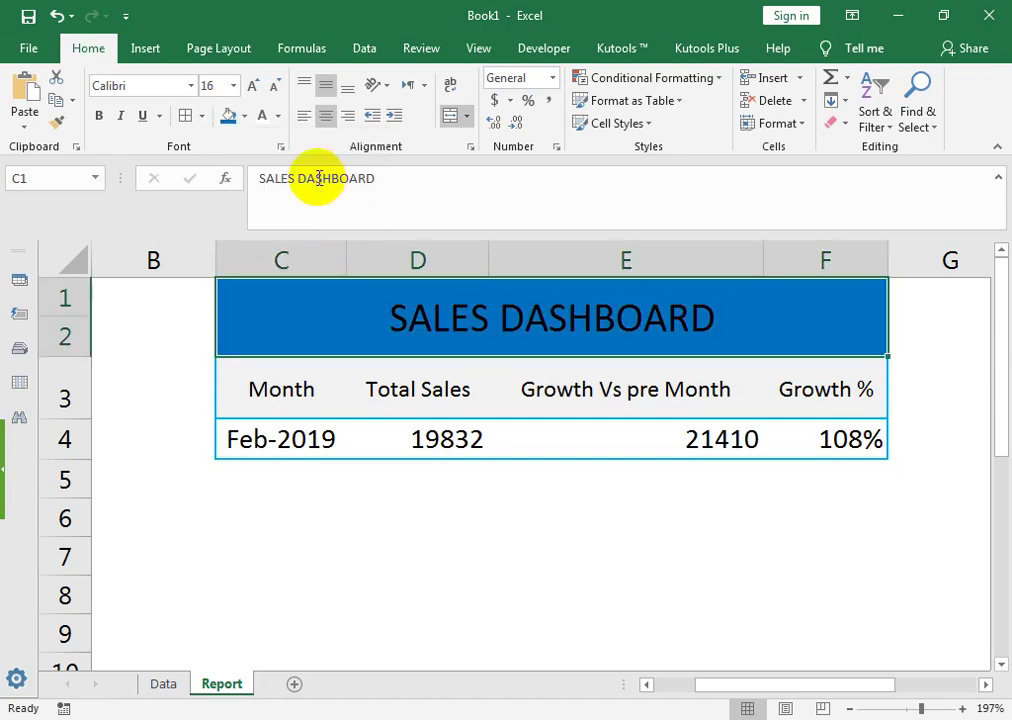
click(258, 118)
click(98, 116)
Open the month dropdown list in cell C4.
click(530, 438)
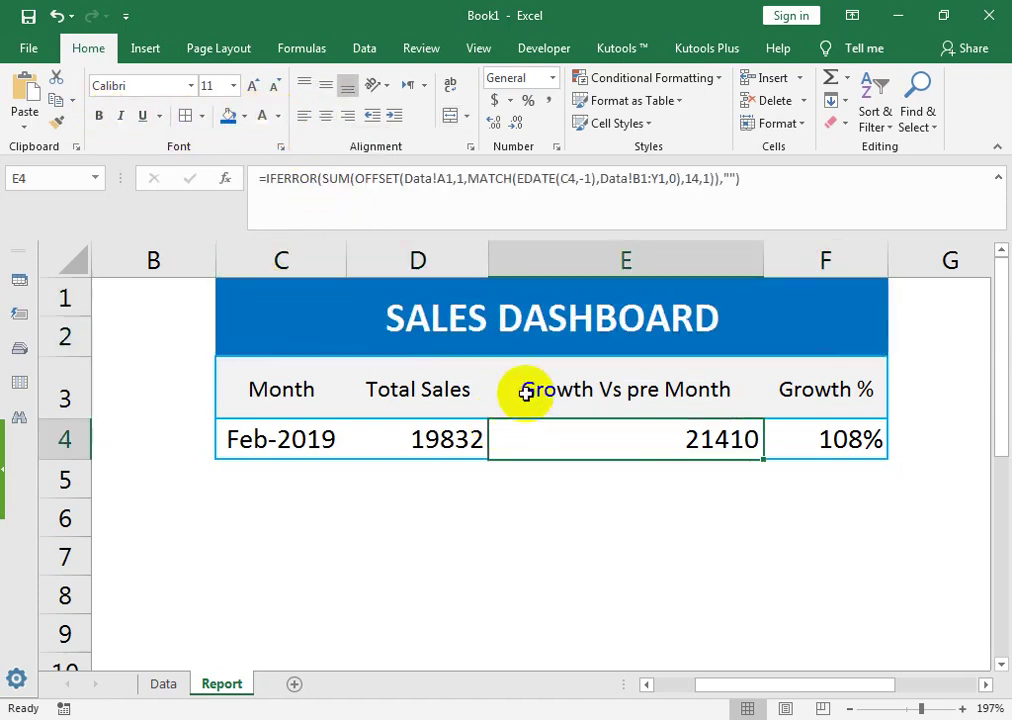
click(310, 436)
click(355, 449)
Choose May-2019 as the report month and compare its figures with the Data sheet.
click(300, 544)
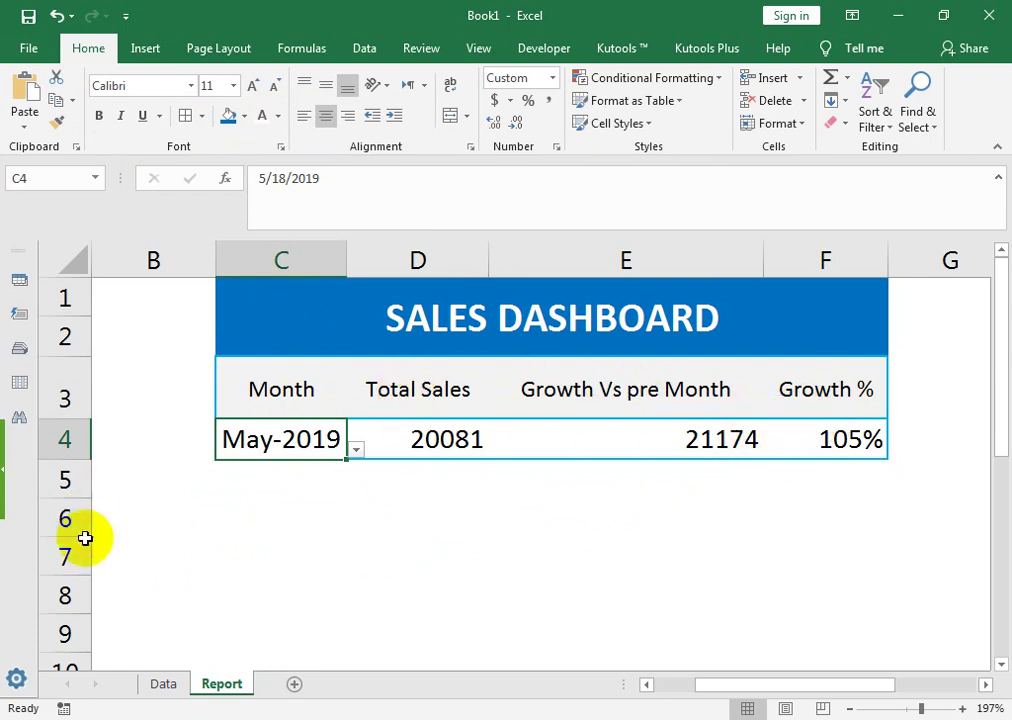
click(170, 684)
click(396, 316)
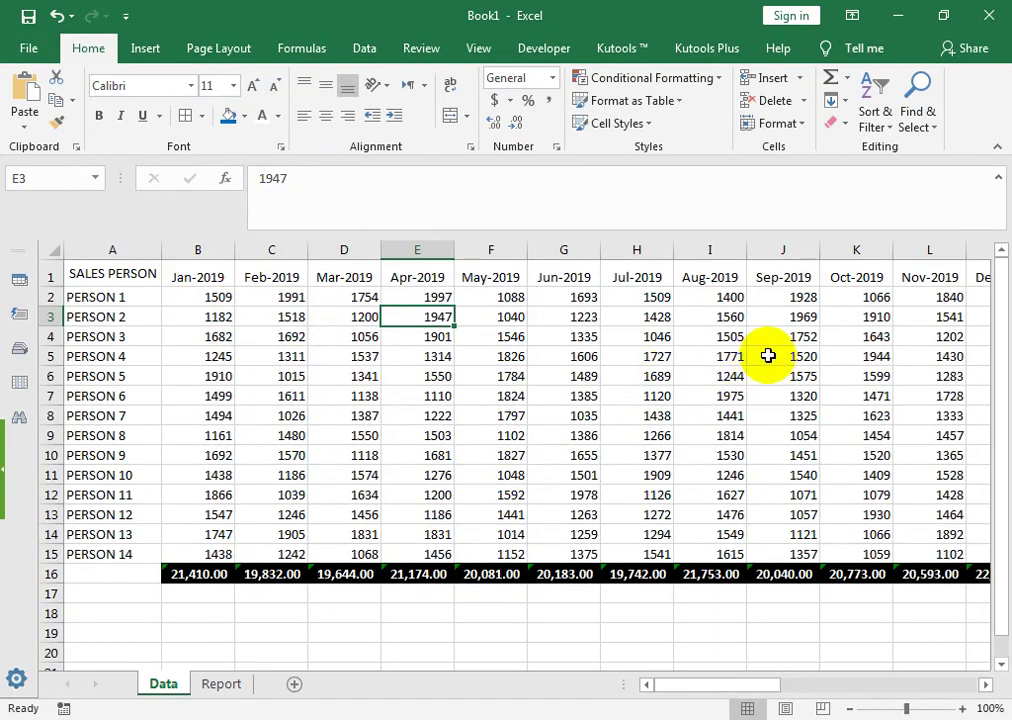
click(222, 684)
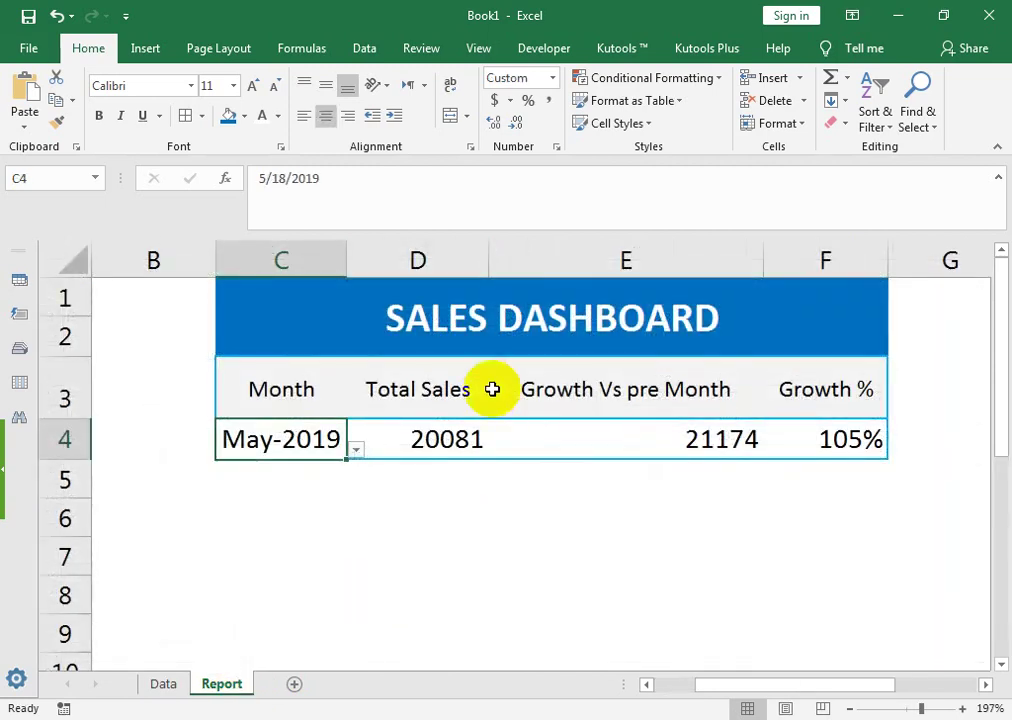
Inspect the Total Sales formula in D4 and the IFERROR growth formula in E4 without changes.
key(Down)
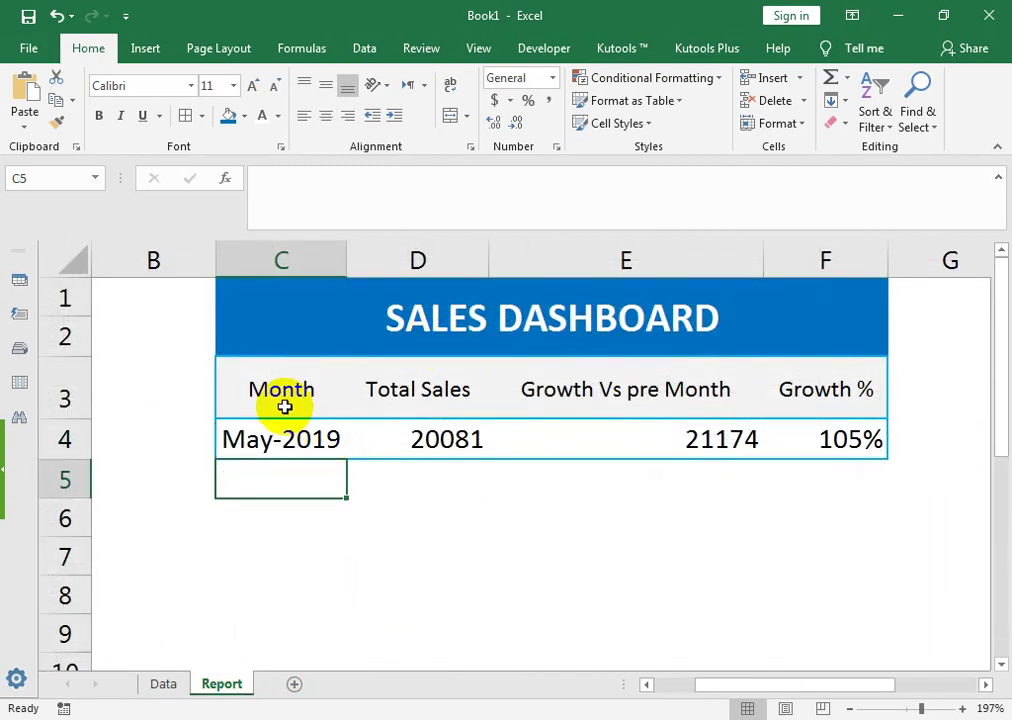
click(416, 443)
double_click(418, 444)
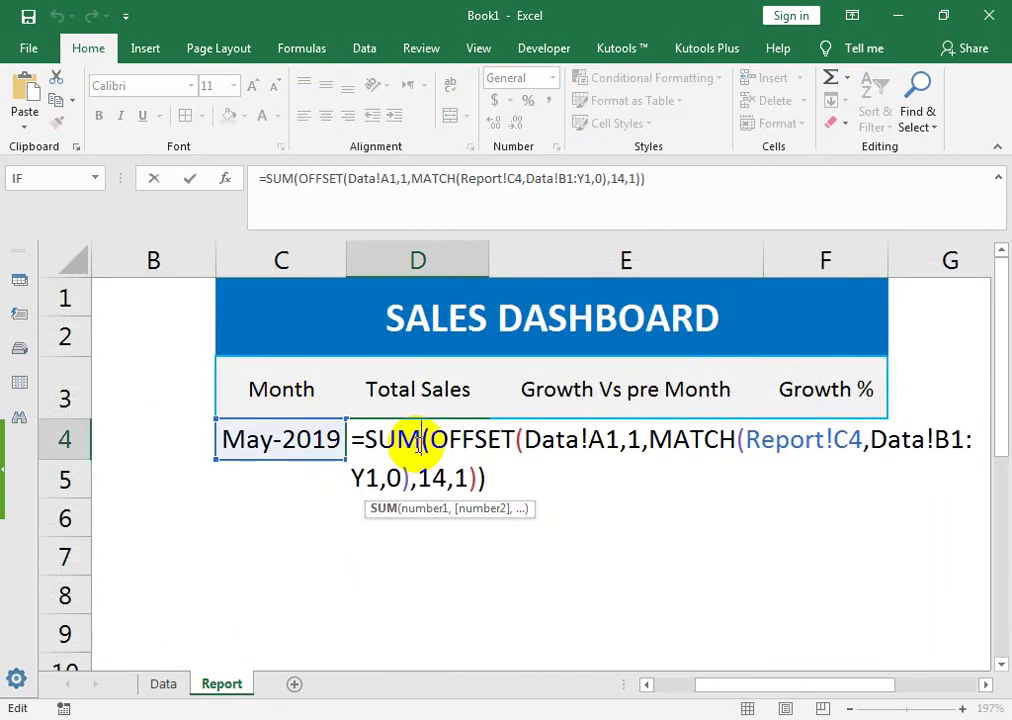
key(Return)
click(567, 425)
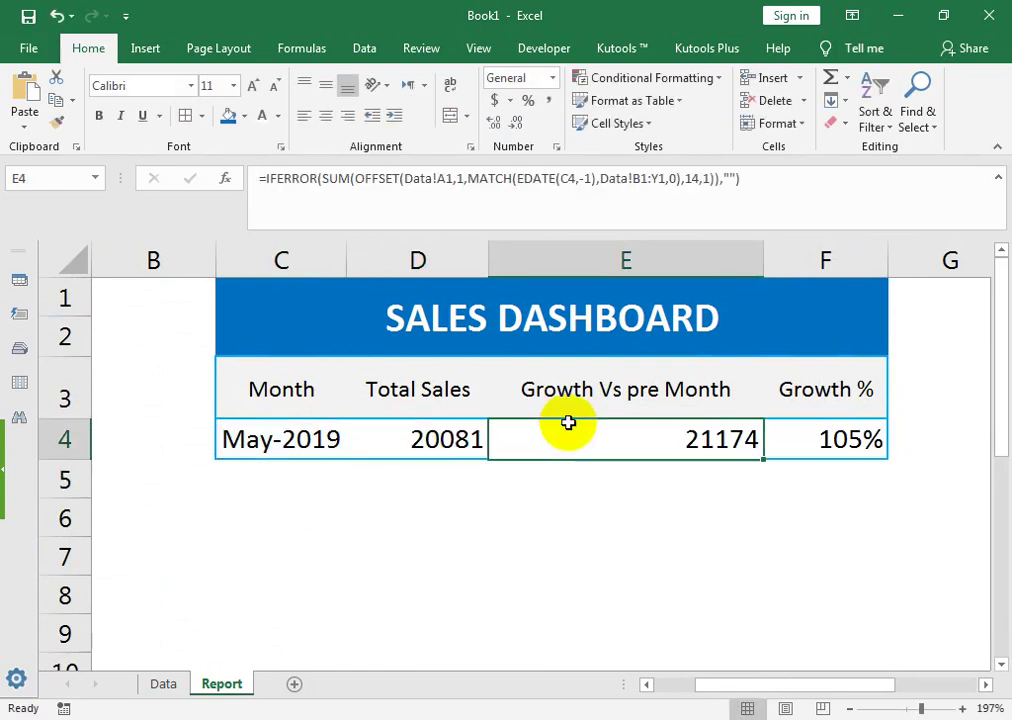
double_click(572, 458)
click(606, 437)
key(Return)
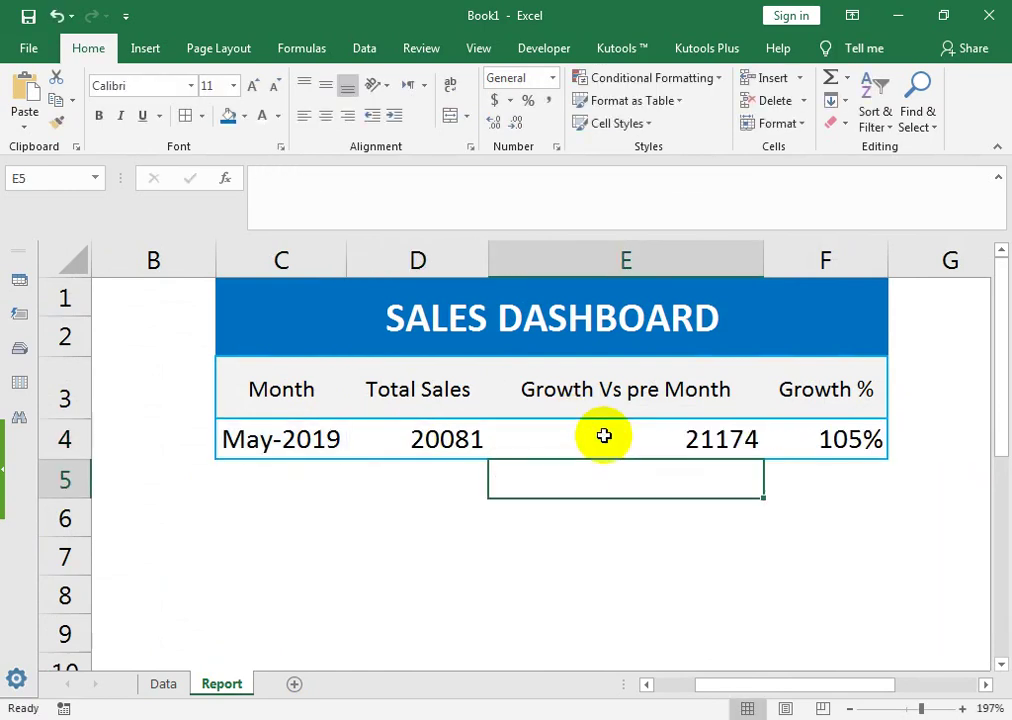